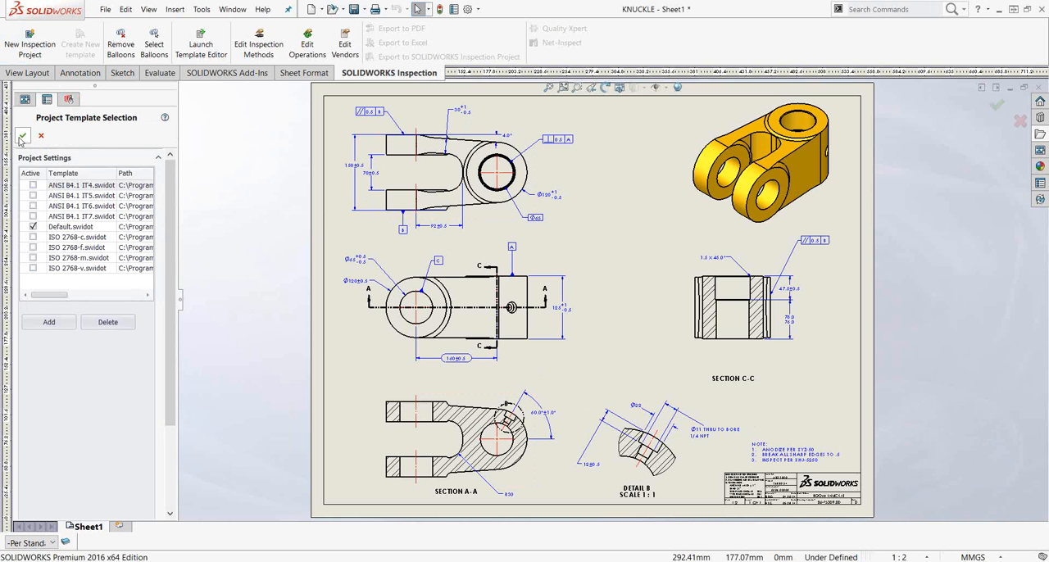
- Start the inspection project from the Default.swidot template and link its part number to the drawing's Part Number property
{"action": "left_click", "coordinate": [22, 136]}
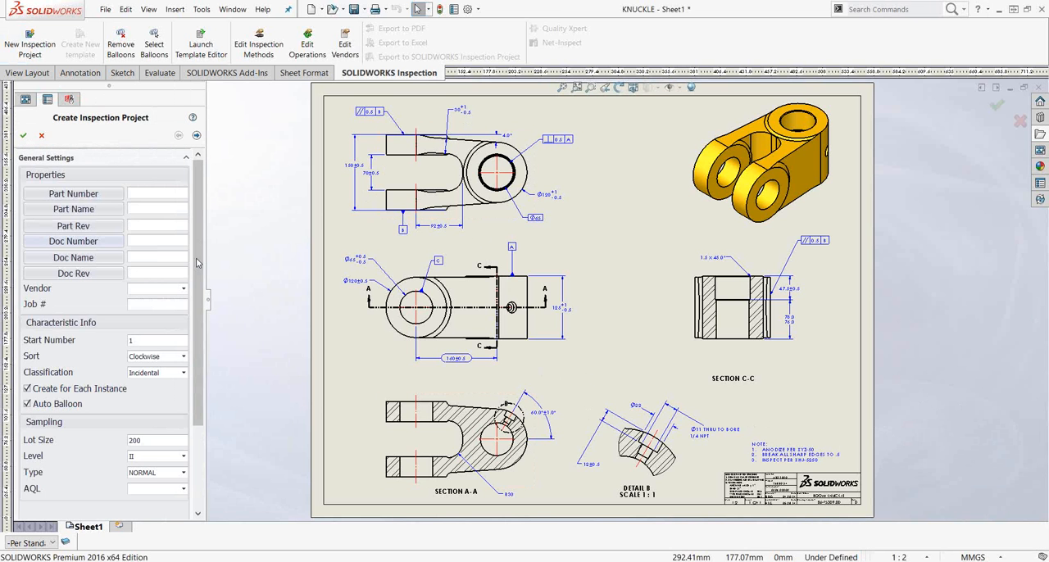
{"action": "left_click_drag", "start_coordinate": [207, 305], "coordinate": [293, 306]}
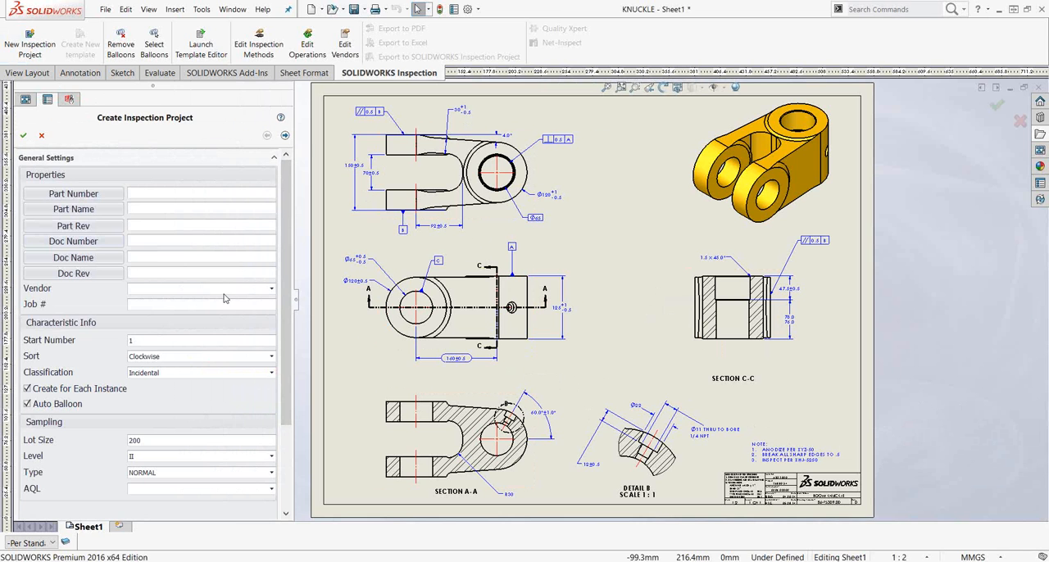
{"action": "left_click", "coordinate": [98, 197]}
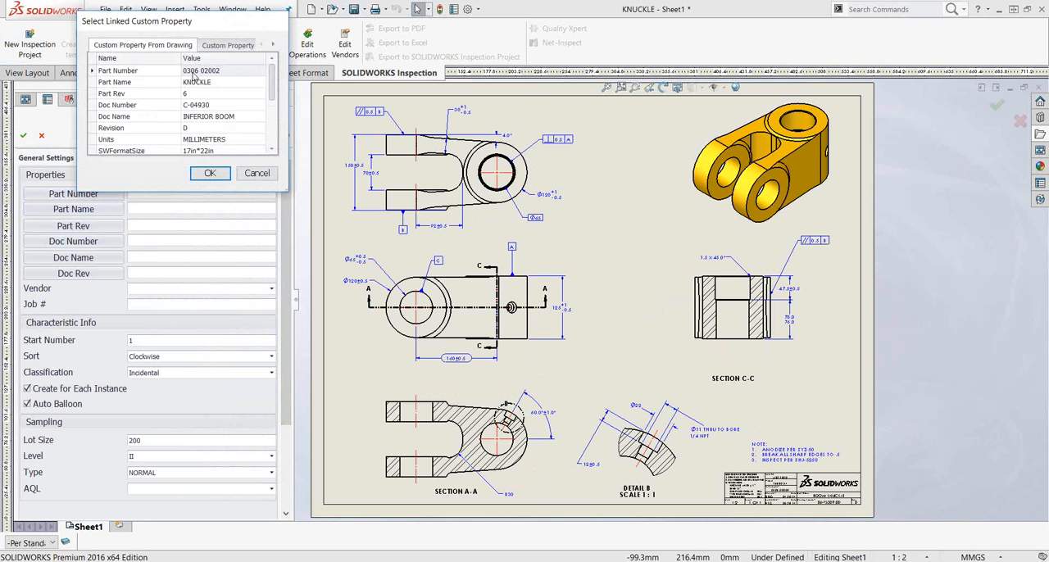
{"action": "left_click", "coordinate": [192, 73]}
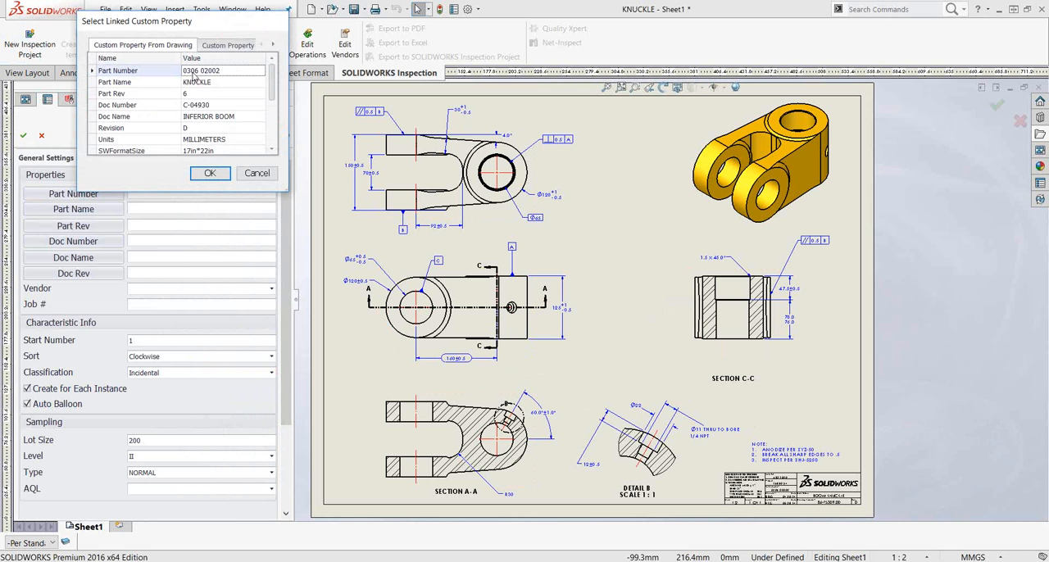
{"action": "left_click", "coordinate": [210, 173]}
- Link the project's part name and part revision to the drawing's Part Name (KNUCKLE) and Part Rev (6) properties
{"action": "left_click", "coordinate": [77, 209]}
{"action": "left_click", "coordinate": [247, 78]}
{"action": "left_click", "coordinate": [226, 167]}
{"action": "left_click", "coordinate": [105, 229]}
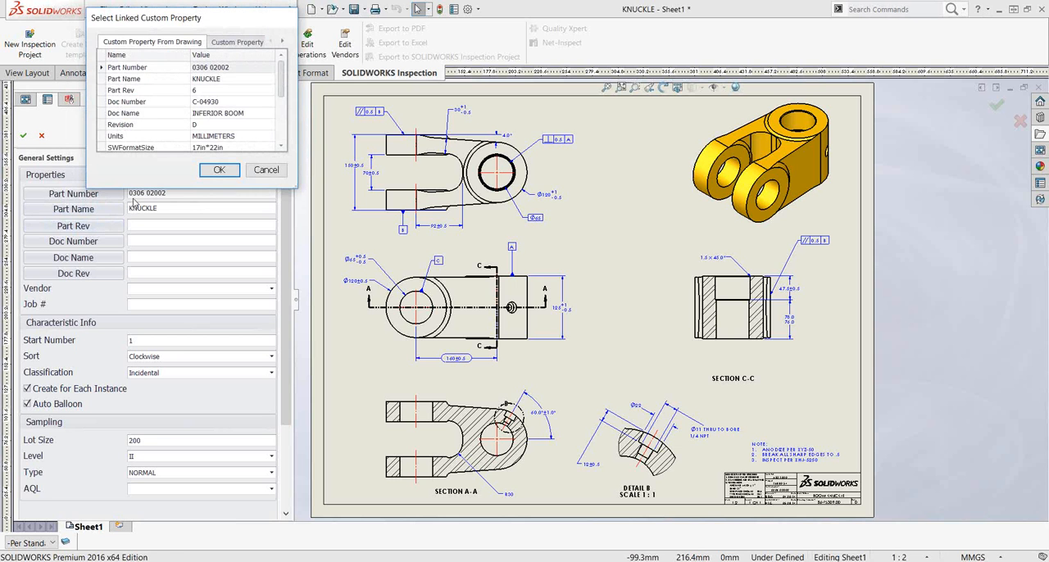
{"action": "left_click", "coordinate": [219, 90]}
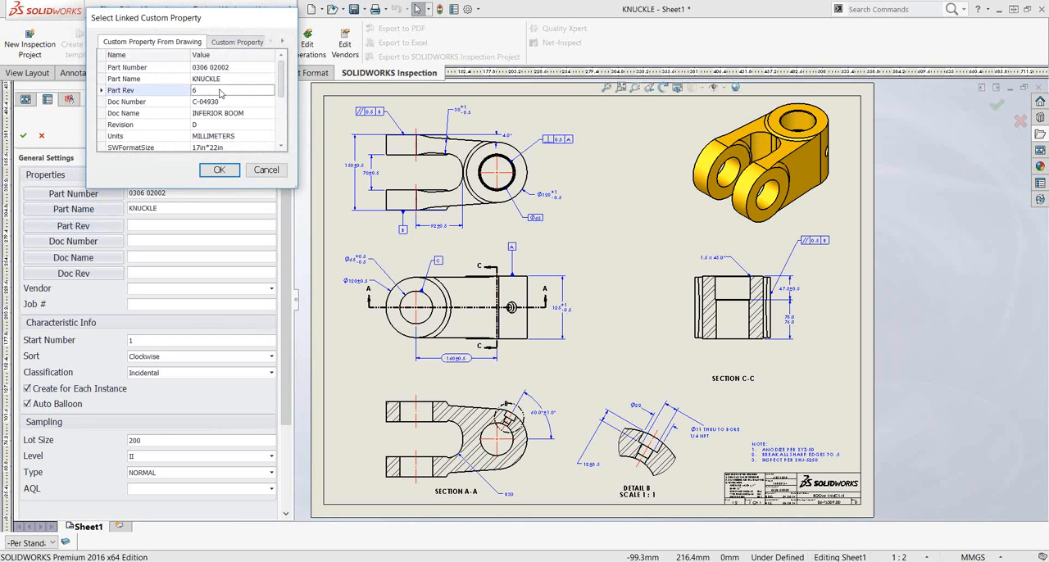
{"action": "left_click", "coordinate": [219, 169]}
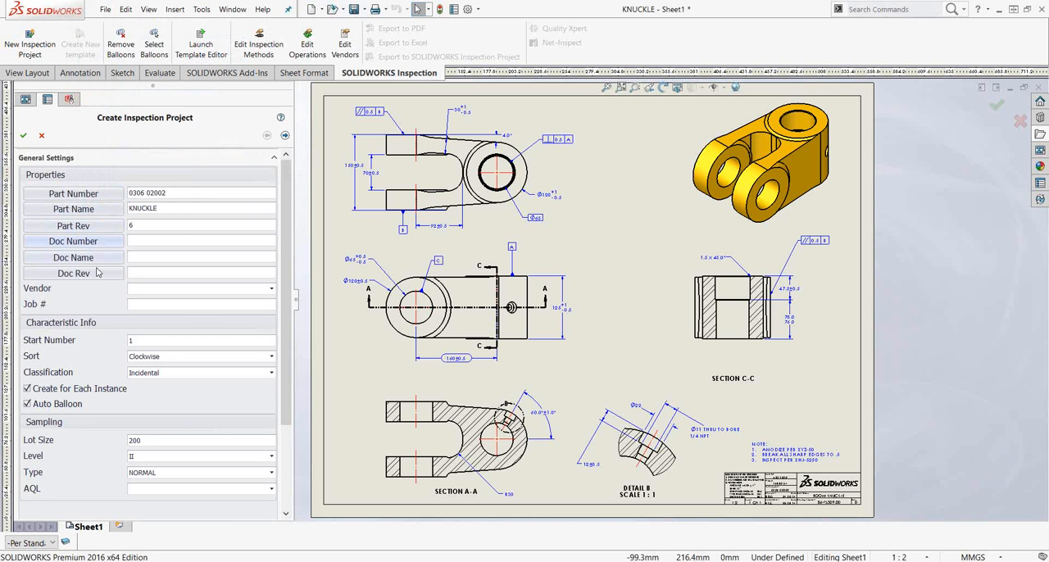
- Link the project's document number and name to the drawing properties Doc Number (C-04930) and Doc Name (INFERIOR BOOM)
{"action": "left_click", "coordinate": [95, 242]}
{"action": "left_click", "coordinate": [213, 99]}
{"action": "left_click", "coordinate": [201, 167]}
{"action": "left_click", "coordinate": [107, 258]}
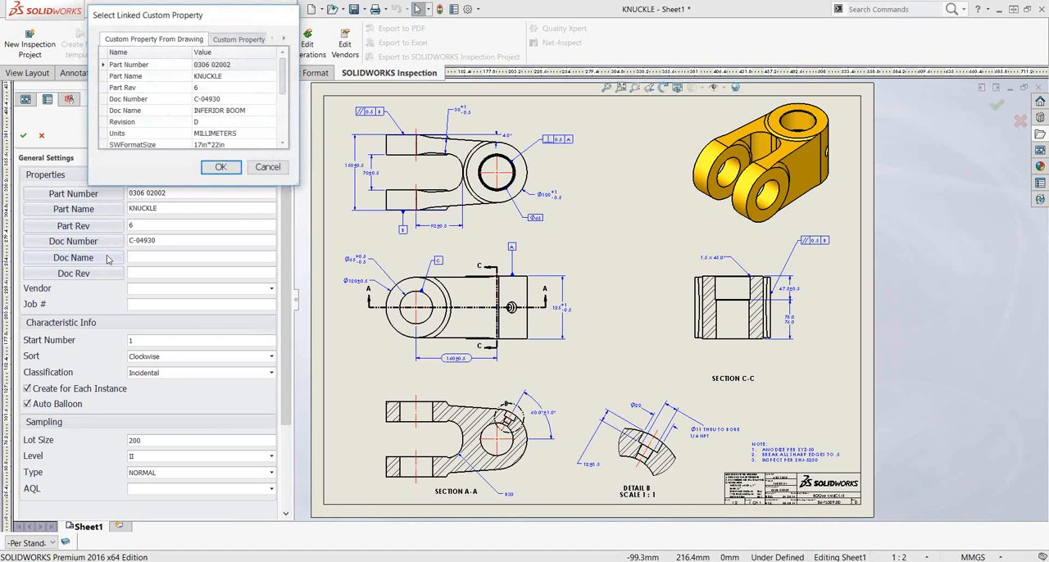
{"action": "left_click", "coordinate": [224, 111]}
{"action": "left_click", "coordinate": [220, 168]}
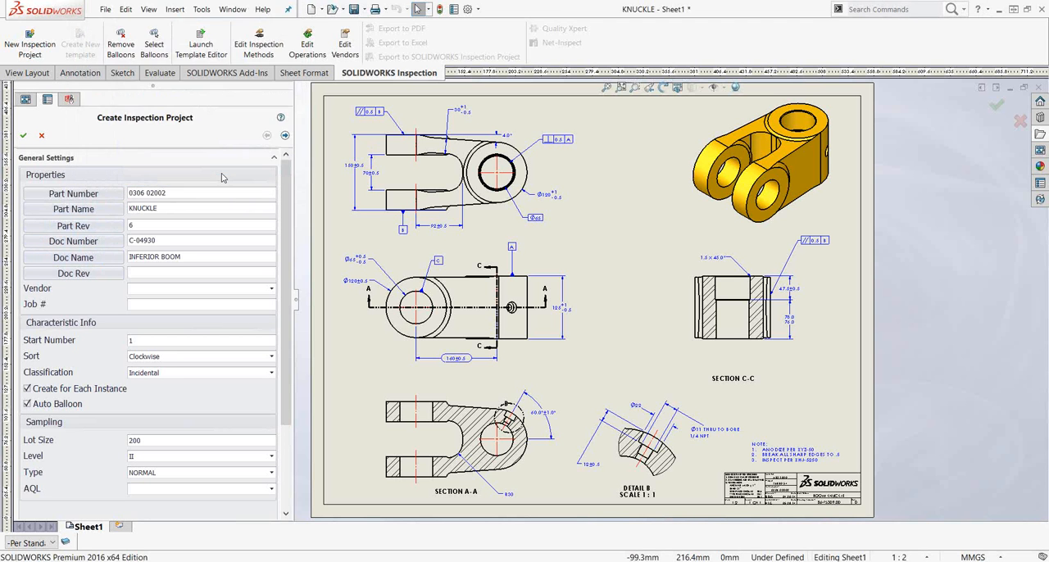
- Set the project's vendor to ACME and enter the job number
{"action": "left_click", "coordinate": [271, 288]}
{"action": "left_click", "coordinate": [164, 297]}
{"action": "left_click", "coordinate": [164, 304]}
- Set the sampling AQL to 0.040 and the sampling type to TIGHTENED
{"action": "left_click", "coordinate": [255, 490]}
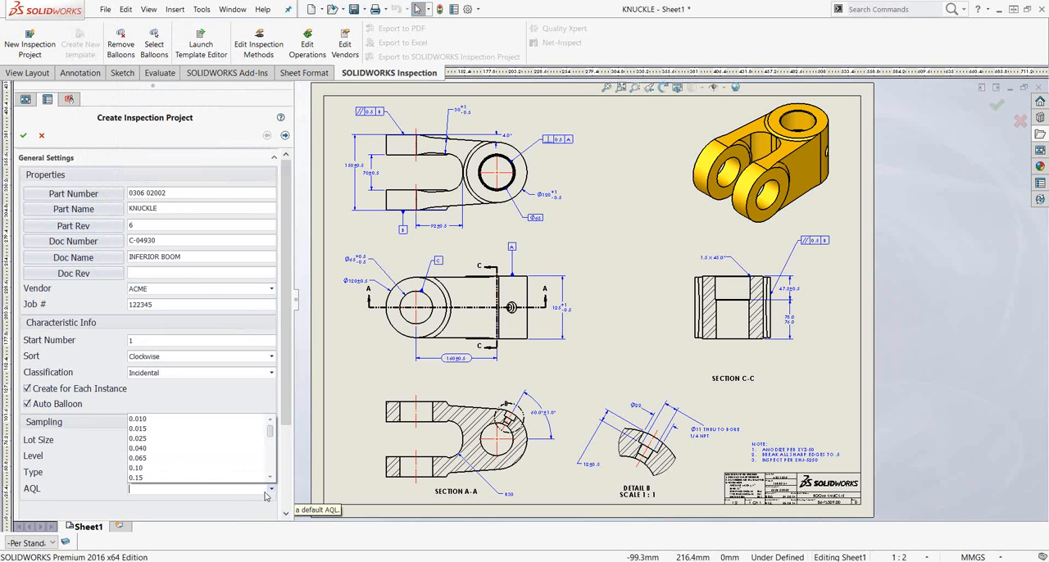
{"action": "left_click", "coordinate": [150, 449]}
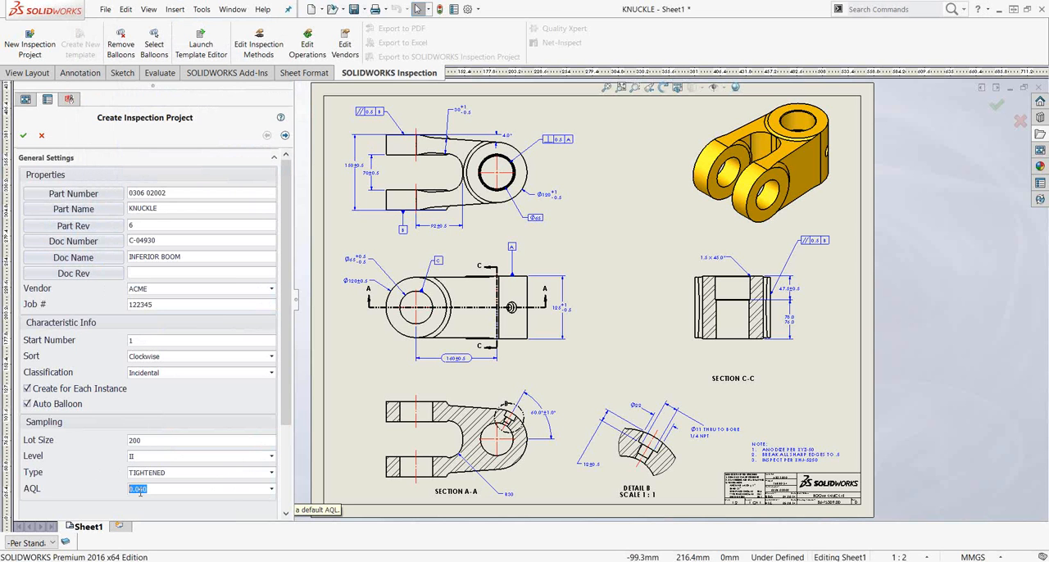
{"action": "left_click", "coordinate": [272, 473]}
{"action": "left_click", "coordinate": [167, 499]}
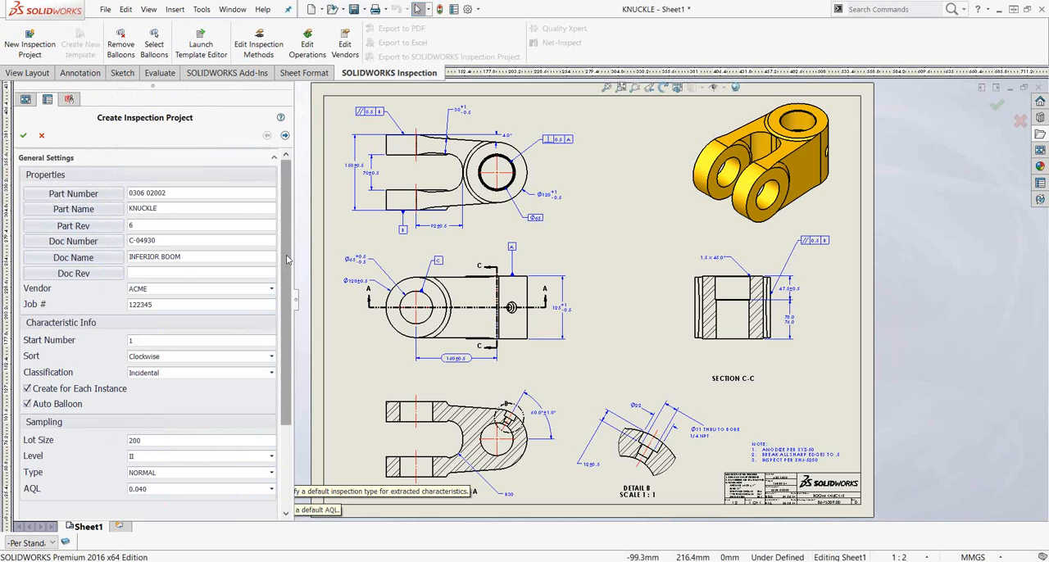
- Review the extraction settings and the linear and angular tolerances by precision, and create the ballooned inspection project
{"action": "left_click", "coordinate": [285, 136]}
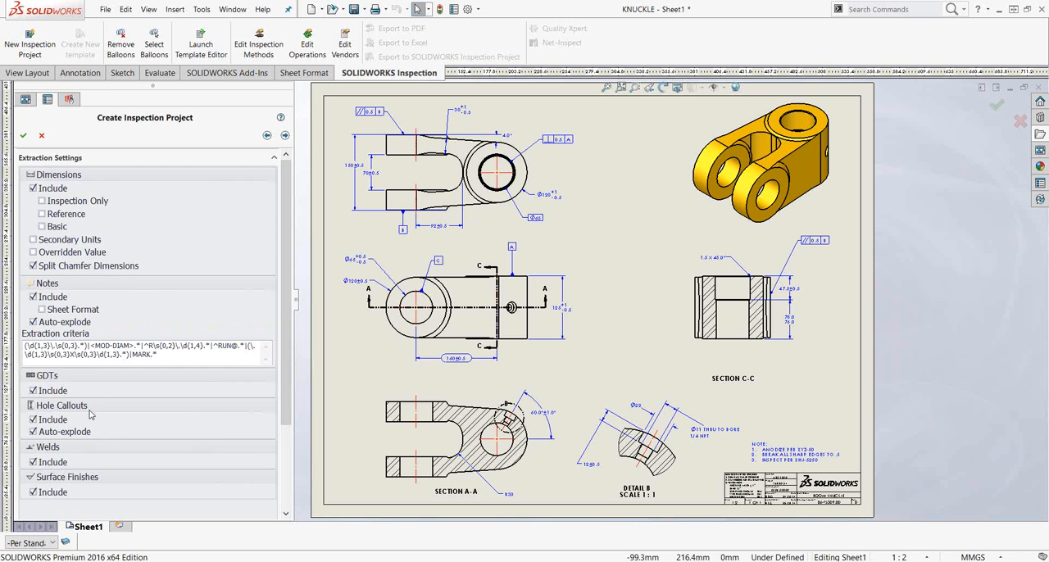
{"action": "left_click", "coordinate": [285, 136]}
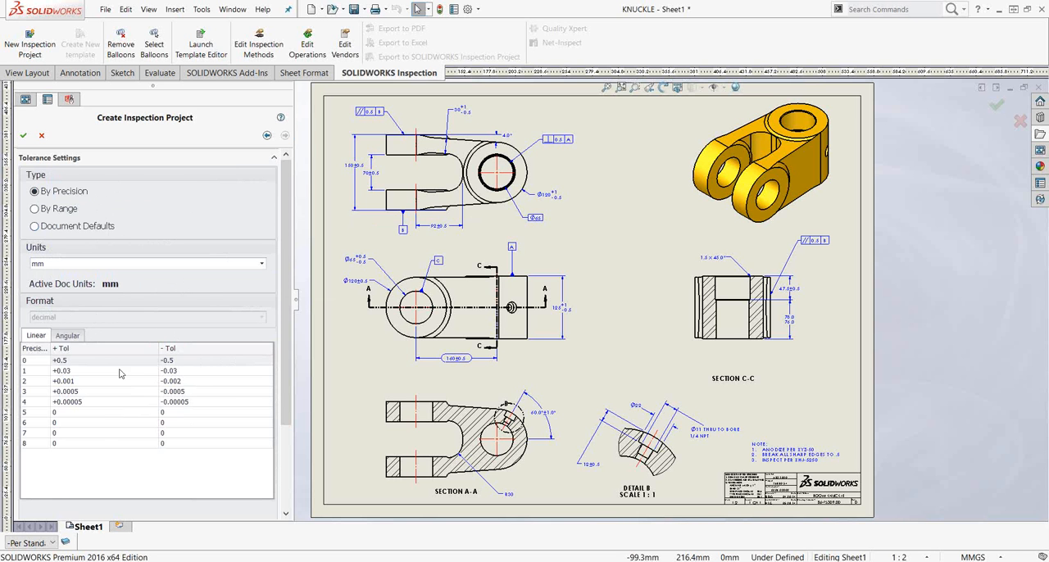
{"action": "left_click", "coordinate": [67, 336]}
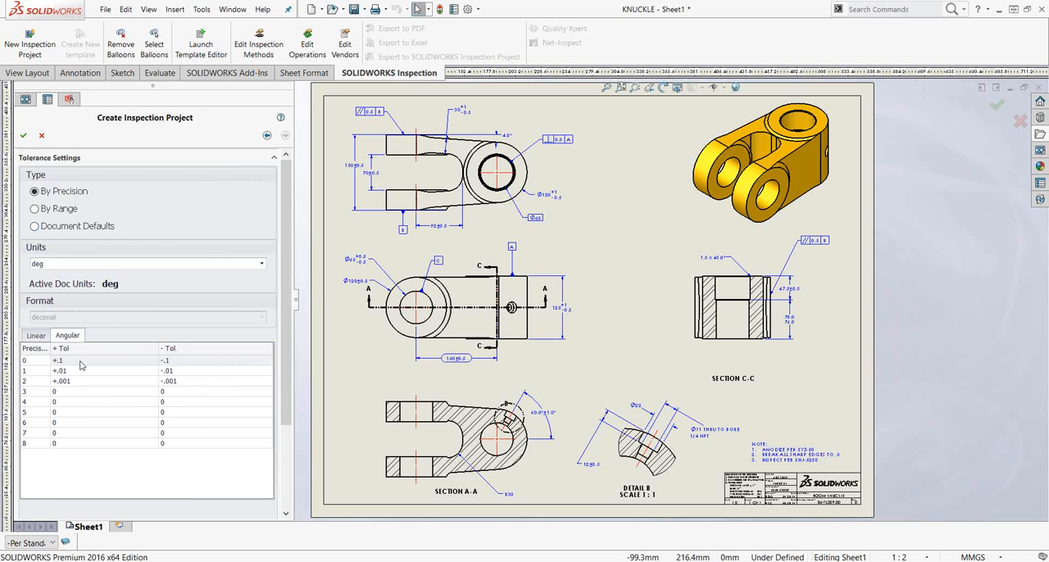
{"action": "left_click", "coordinate": [35, 336]}
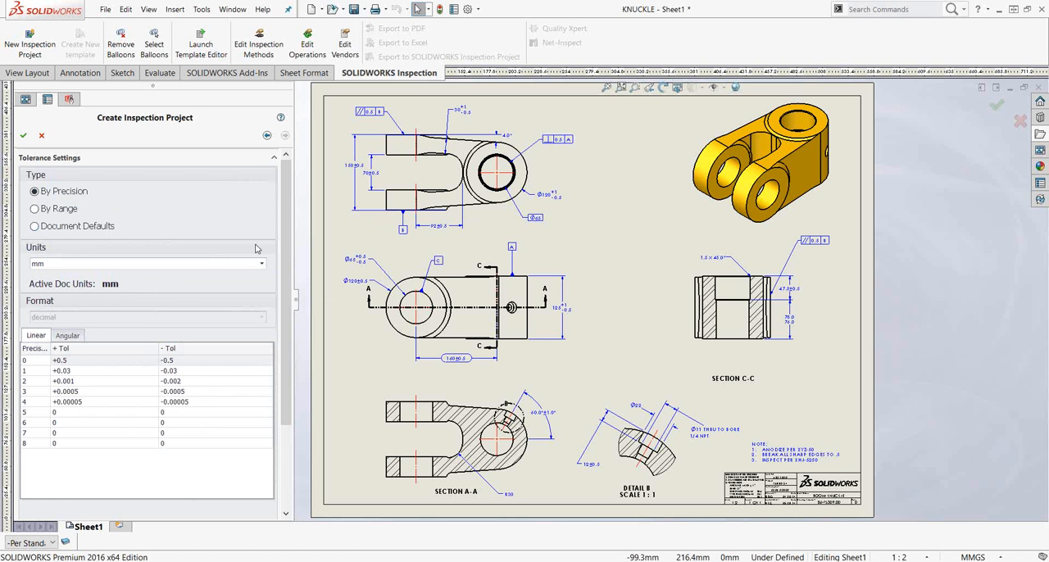
{"action": "left_click", "coordinate": [23, 135]}
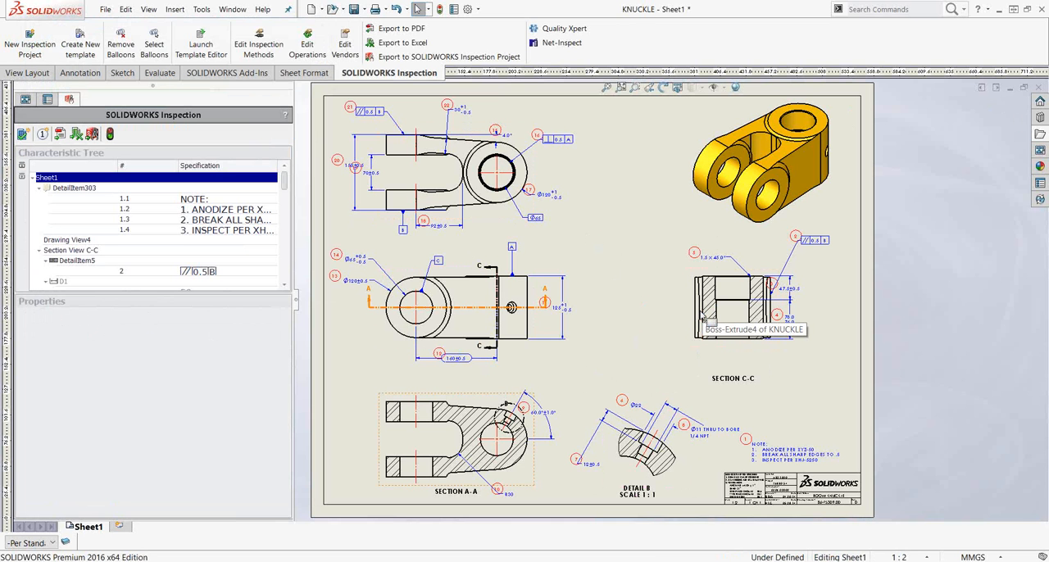
- Reposition balloons 16, 17 and 18 around the upper view so they sit clear of the dimensions and geometry
{"action": "left_click", "coordinate": [382, 291]}
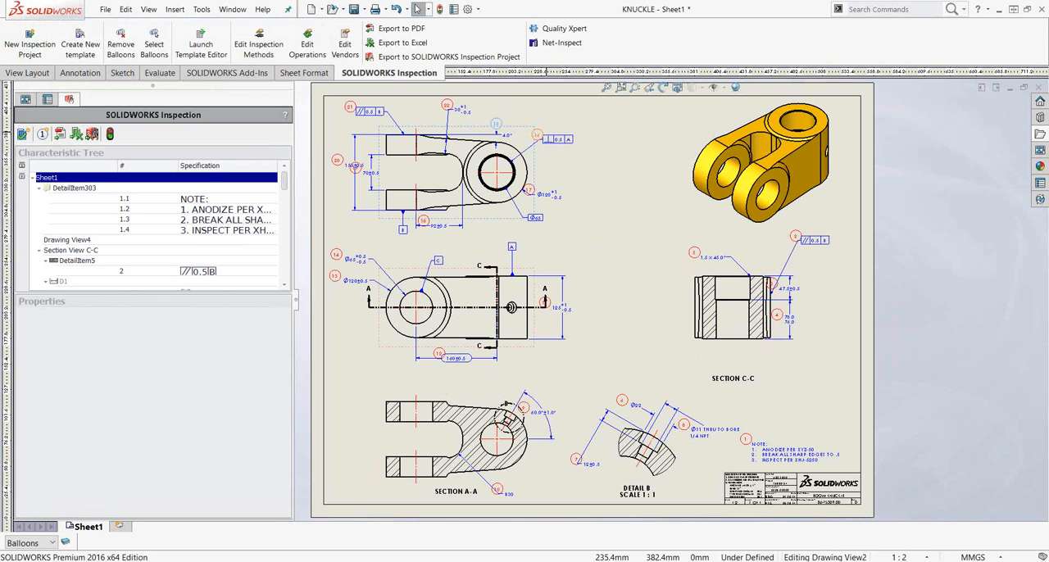
{"action": "left_click_drag", "start_coordinate": [537, 135], "coordinate": [539, 124]}
{"action": "left_click_drag", "start_coordinate": [529, 191], "coordinate": [538, 184]}
{"action": "left_click_drag", "start_coordinate": [423, 220], "coordinate": [425, 238]}
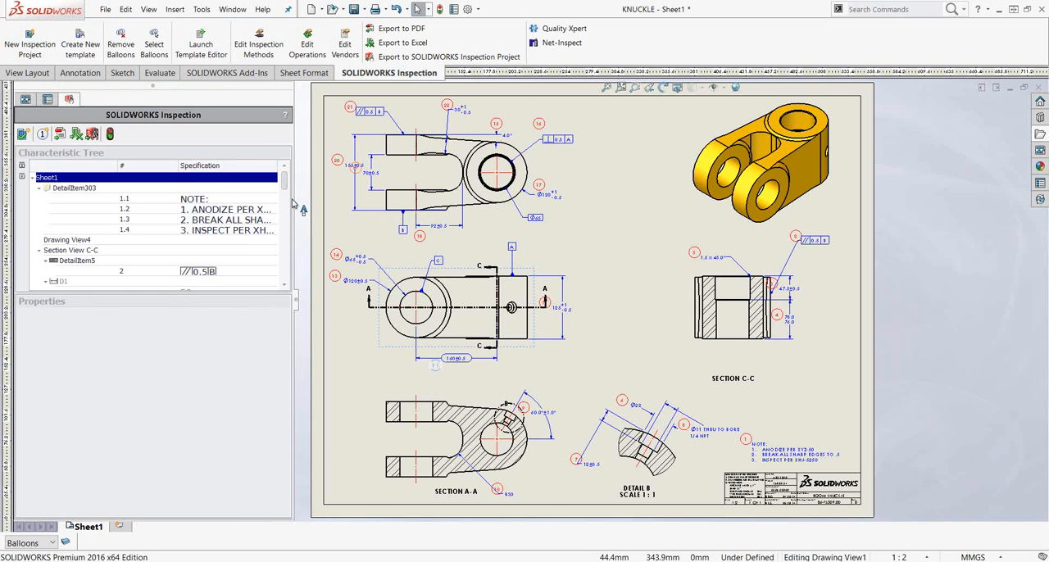
- Set the inspection method of characteristic 19, the fork's 70 mm gap dimension, to Digital Calipers
{"action": "left_click", "coordinate": [380, 182]}
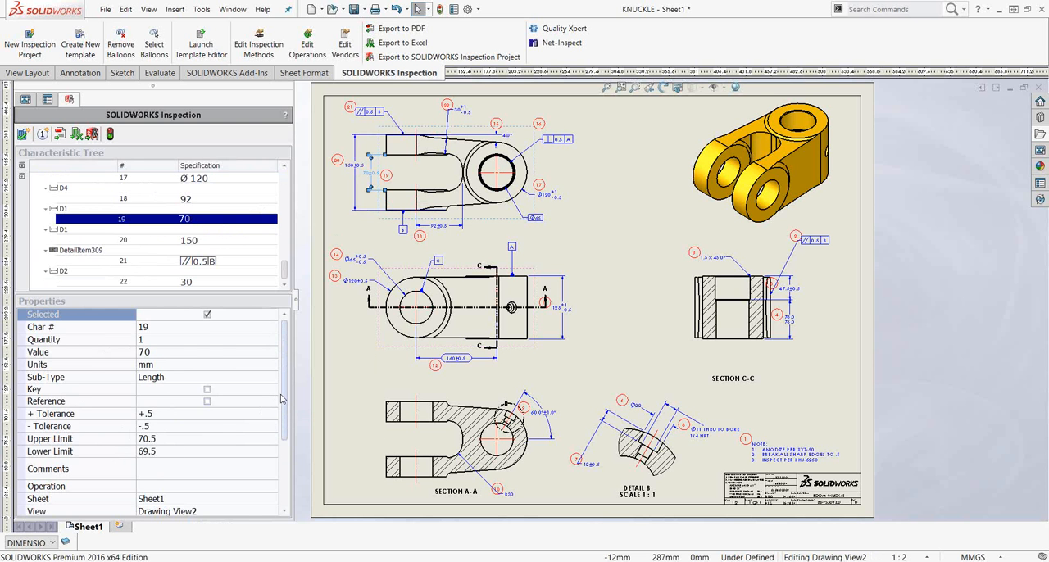
{"action": "left_click_drag", "start_coordinate": [281, 400], "coordinate": [282, 468]}
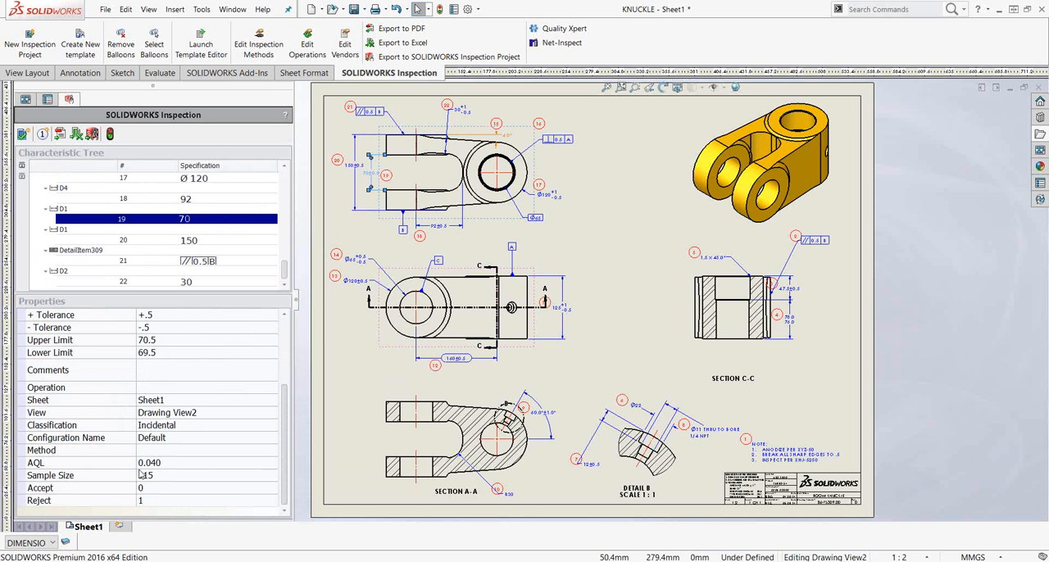
{"action": "left_click", "coordinate": [272, 451]}
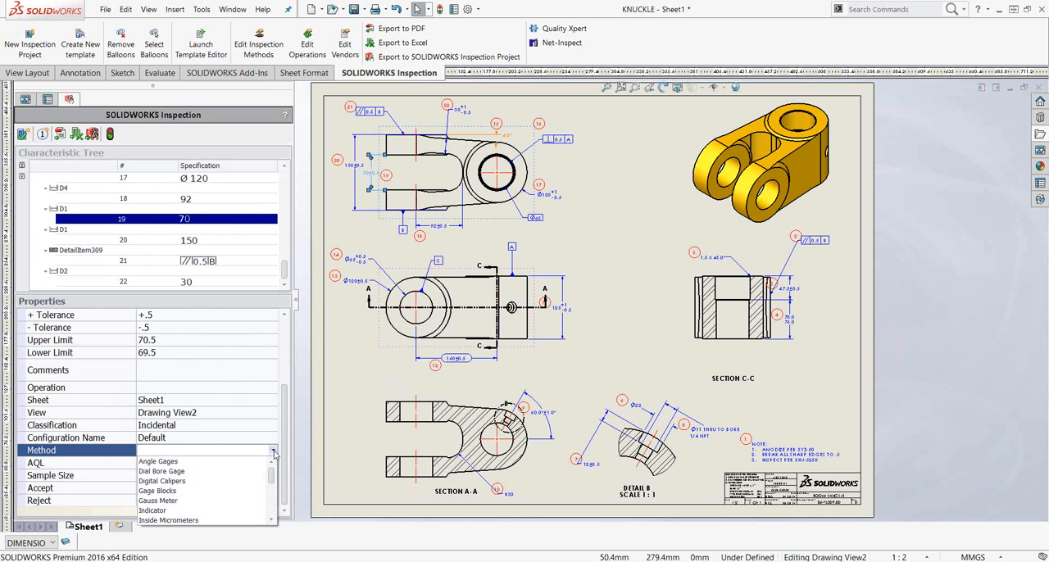
{"action": "left_click", "coordinate": [175, 483]}
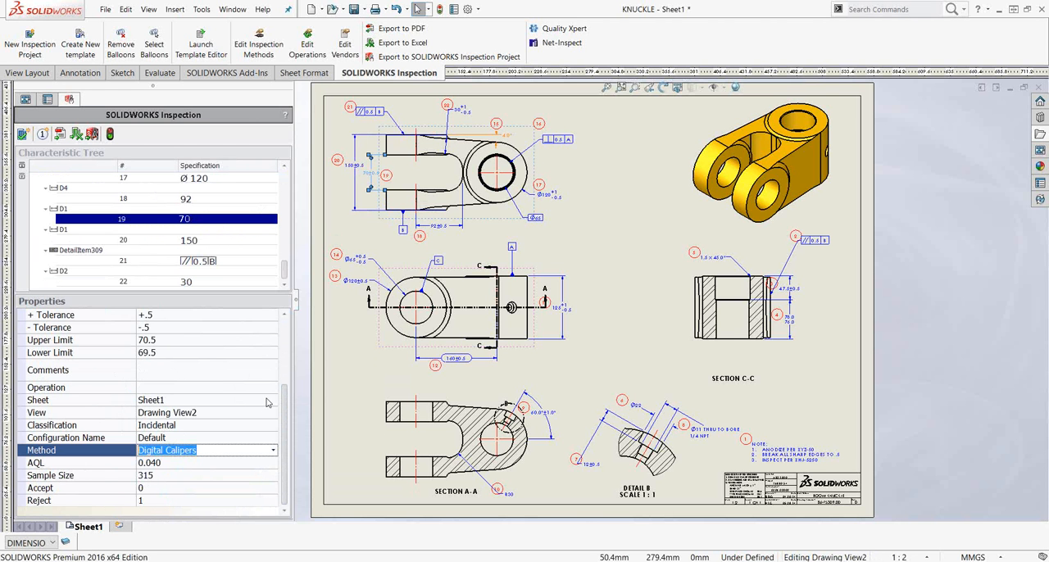
{"action": "left_click_drag", "start_coordinate": [286, 408], "coordinate": [284, 324]}
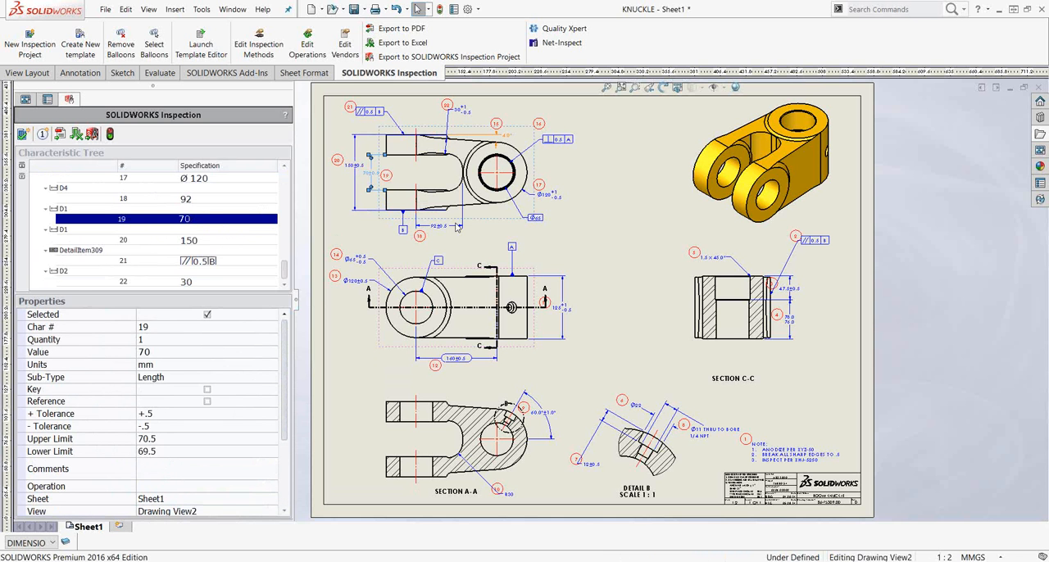
- Set the inspection method of characteristic 18, the 92 mm length in the upper view, to Digital Calipers
{"action": "left_click", "coordinate": [497, 133]}
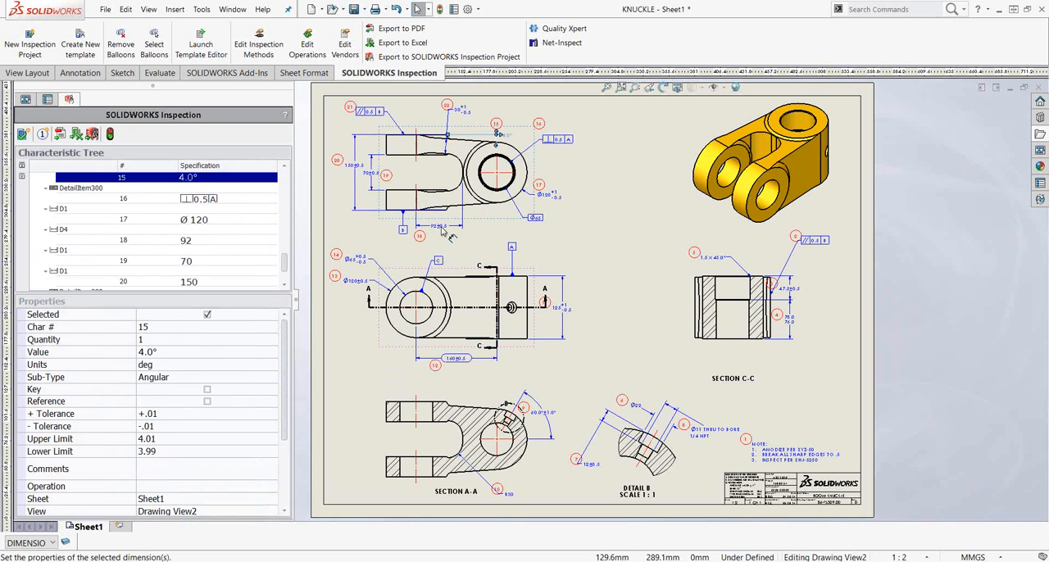
{"action": "left_click", "coordinate": [429, 235]}
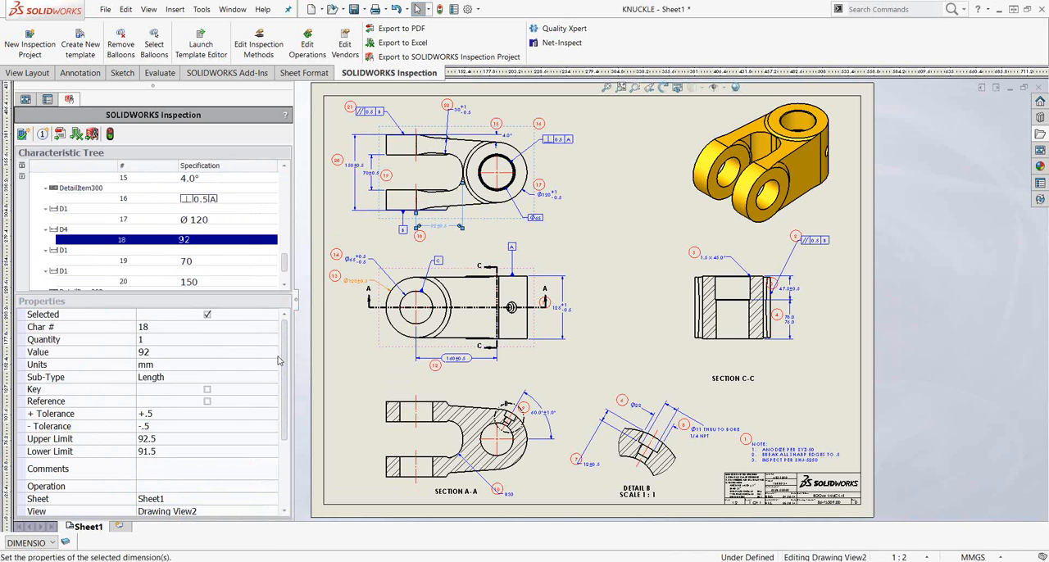
{"action": "scroll", "coordinate": [162, 464], "scroll_direction": "down", "scroll_amount": 3}
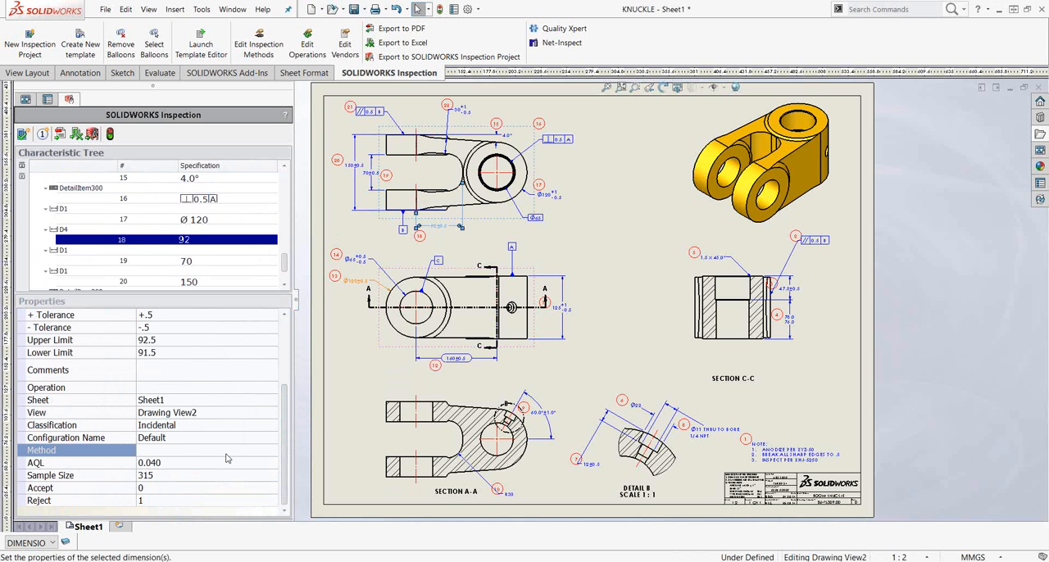
{"action": "left_click", "coordinate": [267, 450]}
{"action": "left_click", "coordinate": [275, 450]}
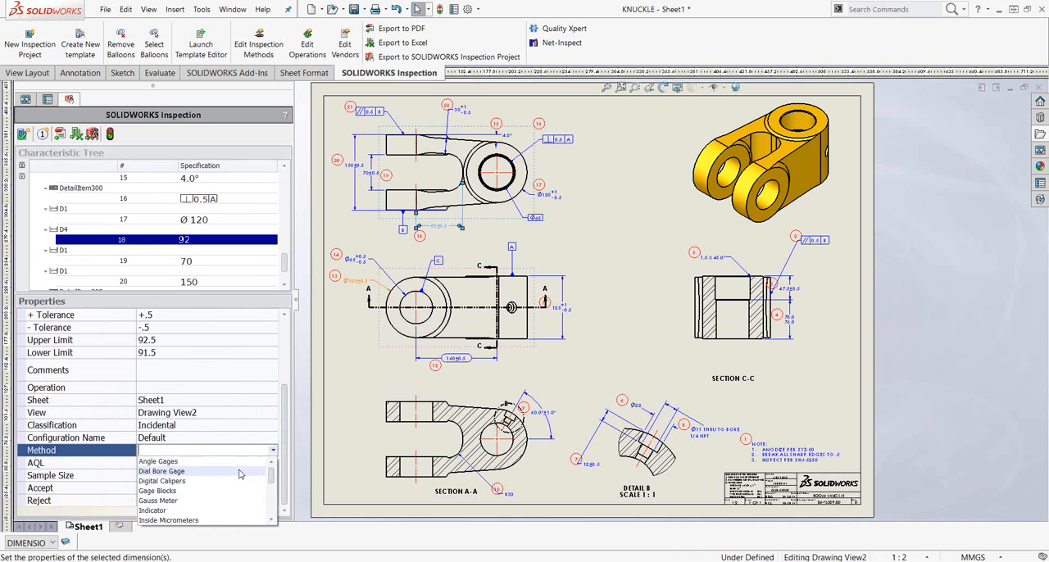
{"action": "left_click", "coordinate": [168, 481]}
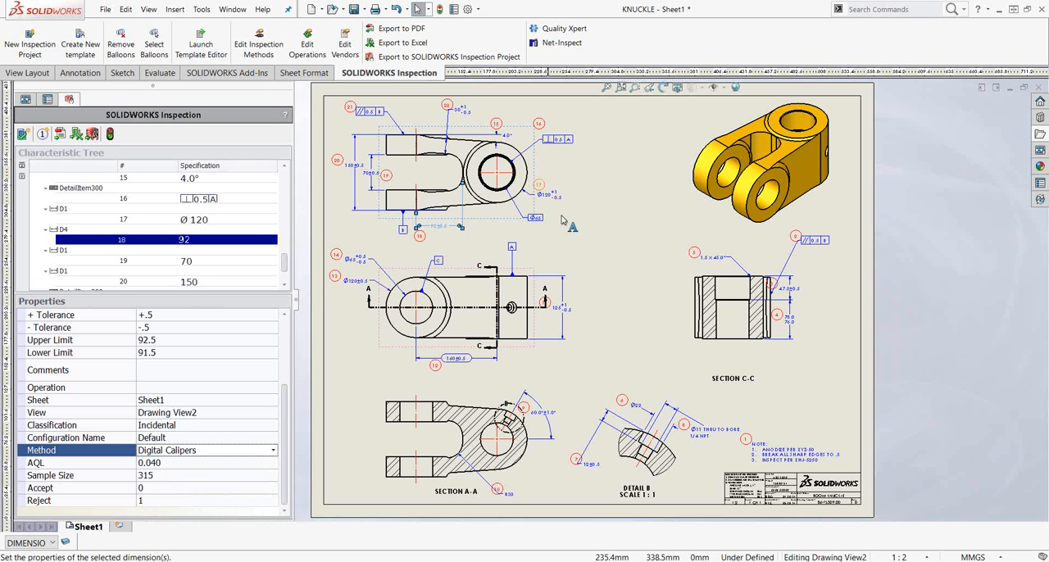
{"action": "left_click", "coordinate": [466, 120]}
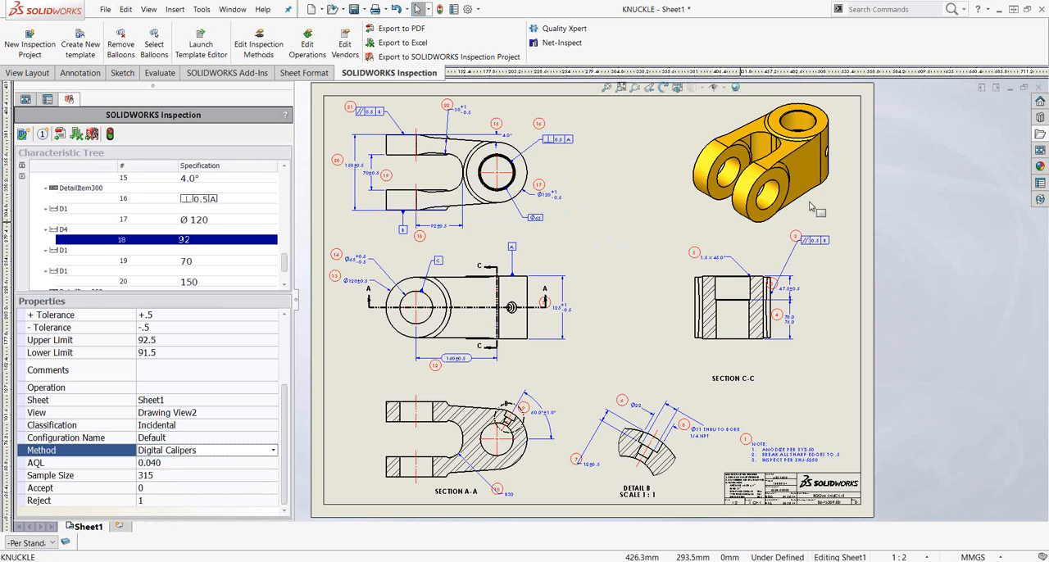
- Hide all inspection balloons through the Balloons layer, turn that layer back on and accept the layer settings
{"action": "left_click", "coordinate": [66, 542]}
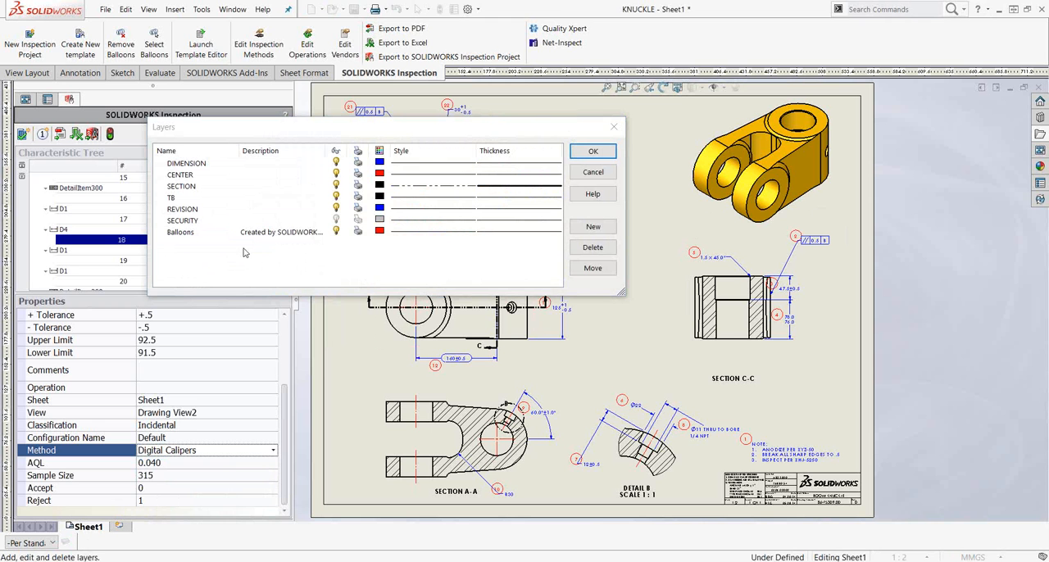
{"action": "left_click", "coordinate": [336, 232]}
{"action": "mouse_move", "coordinate": [380, 128]}
{"action": "left_mouse_down"}
{"action": "mouse_move", "coordinate": [332, 201]}
{"action": "mouse_move", "coordinate": [278, 178]}
{"action": "mouse_move", "coordinate": [236, 105]}
{"action": "mouse_move", "coordinate": [221, 15]}
{"action": "left_mouse_up"}
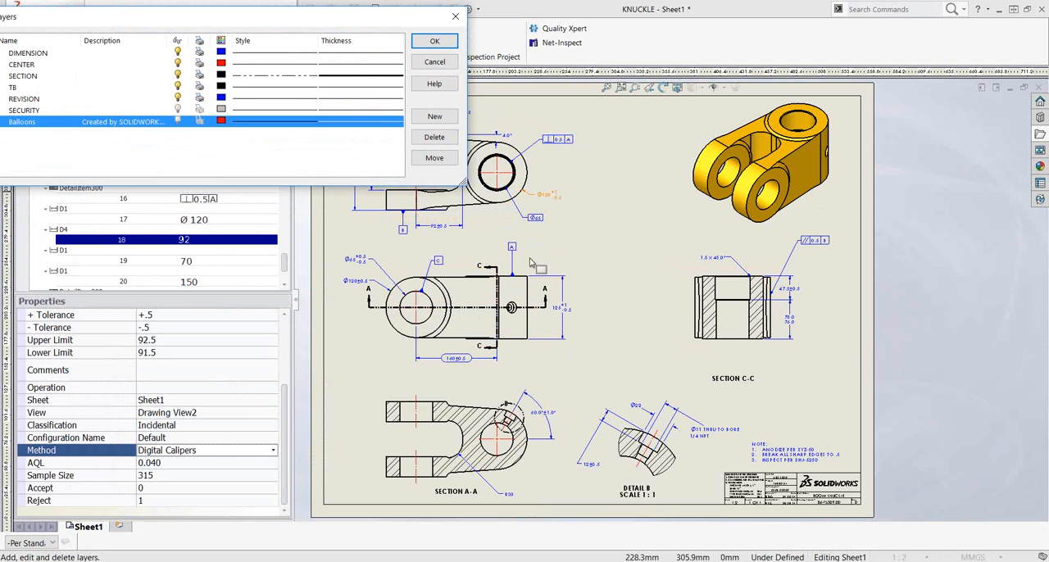
{"action": "left_click", "coordinate": [178, 121]}
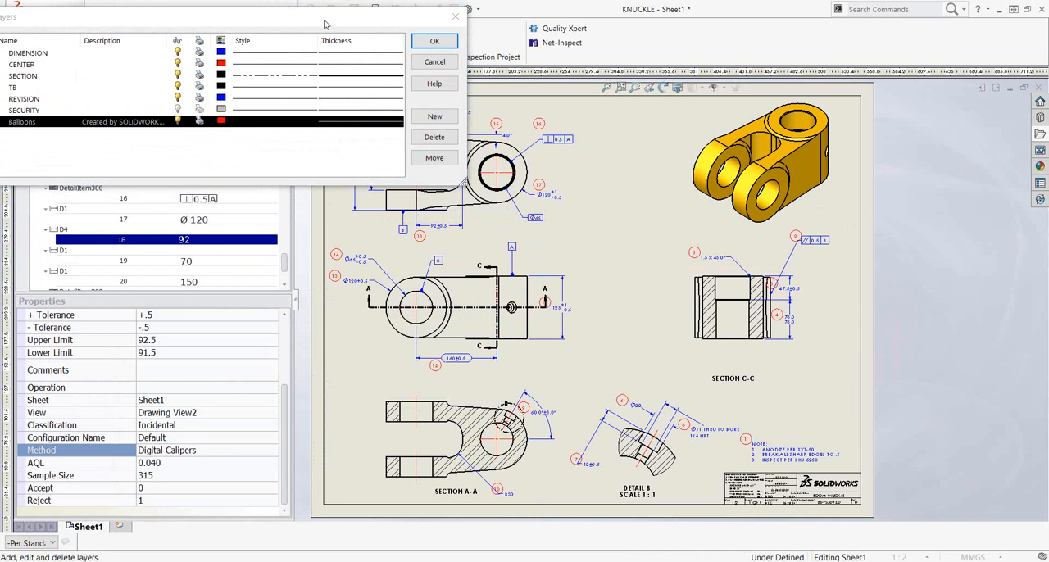
{"action": "left_click_drag", "start_coordinate": [328, 17], "coordinate": [426, 138]}
{"action": "left_click", "coordinate": [532, 163]}
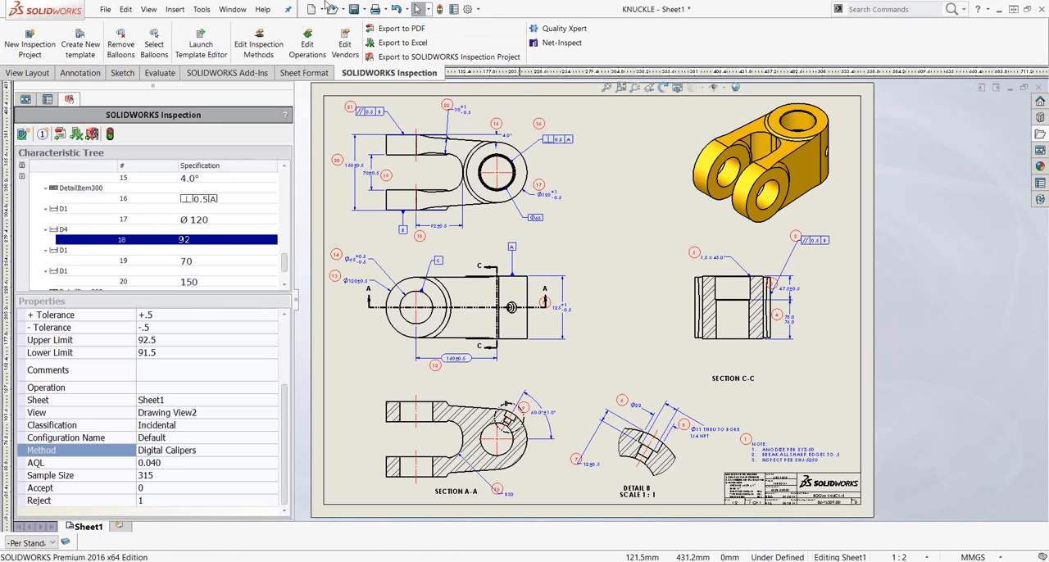
- Export the inspection data to Excel with the AS9102 template and review Form1, Form2 and Form3 of the report
{"action": "left_click", "coordinate": [427, 45]}
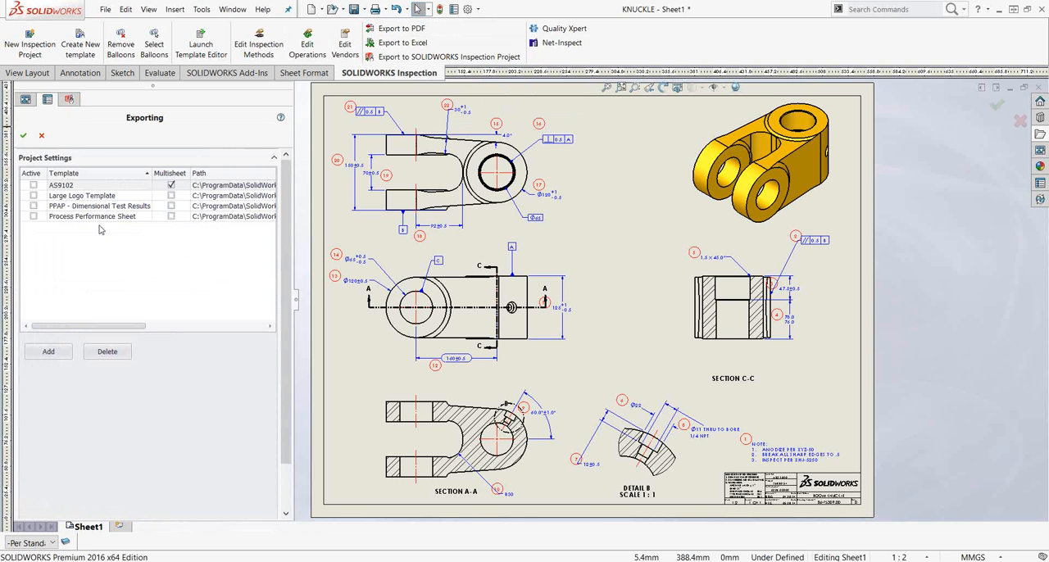
{"action": "left_click", "coordinate": [34, 185]}
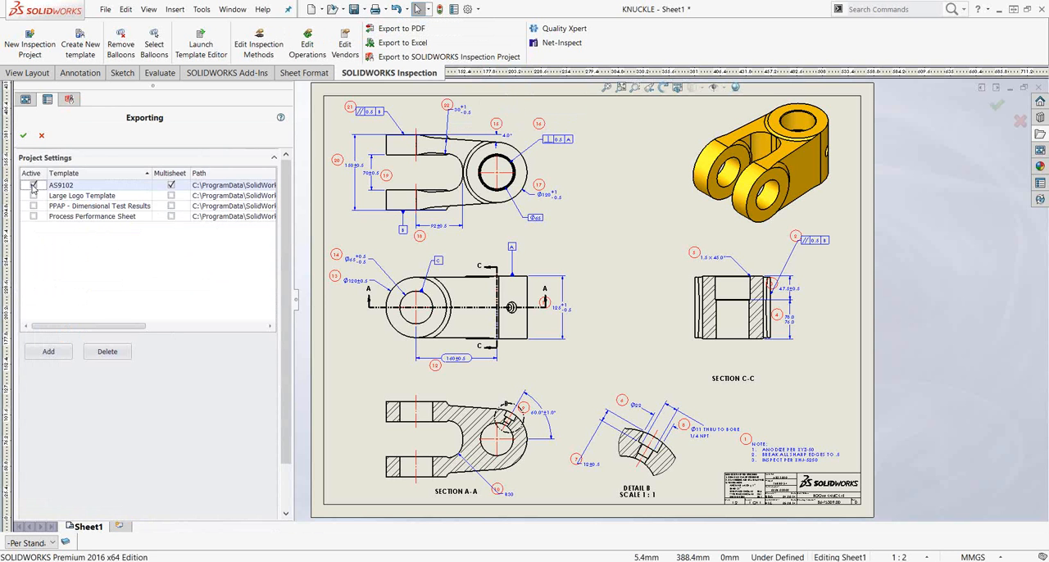
{"action": "left_click", "coordinate": [22, 136]}
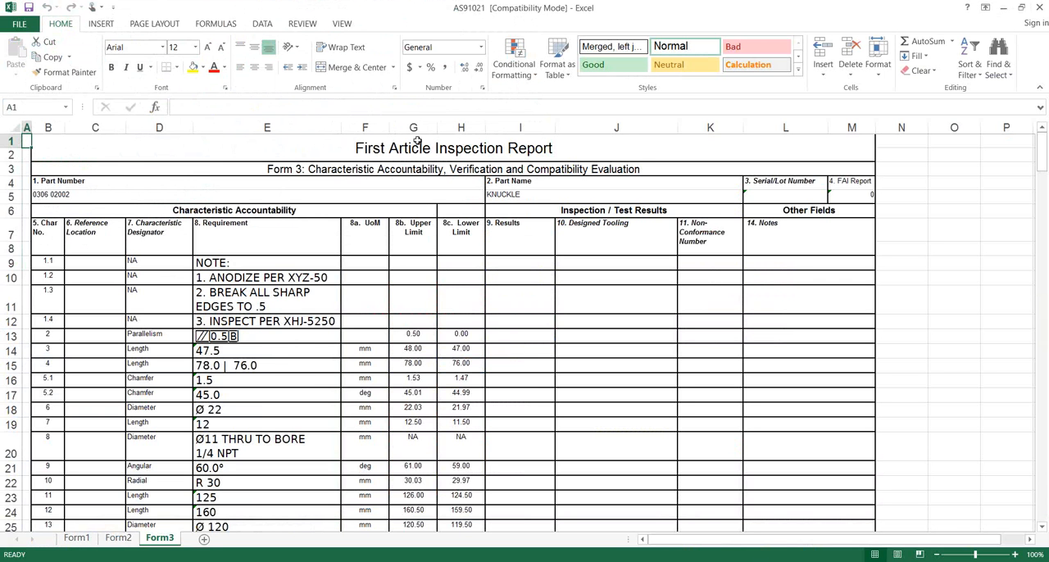
{"action": "left_click", "coordinate": [77, 538]}
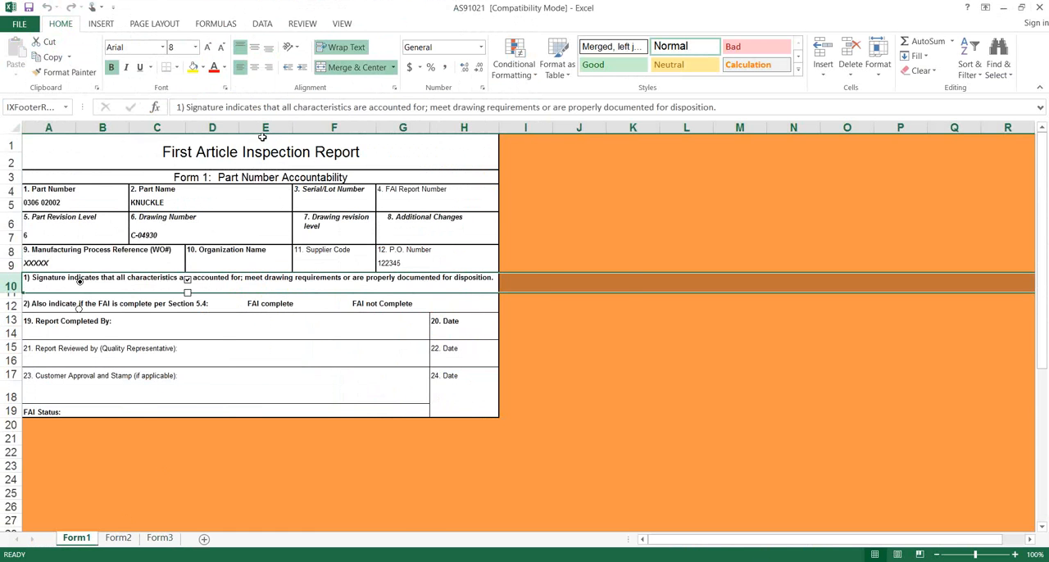
{"action": "left_click", "coordinate": [119, 538]}
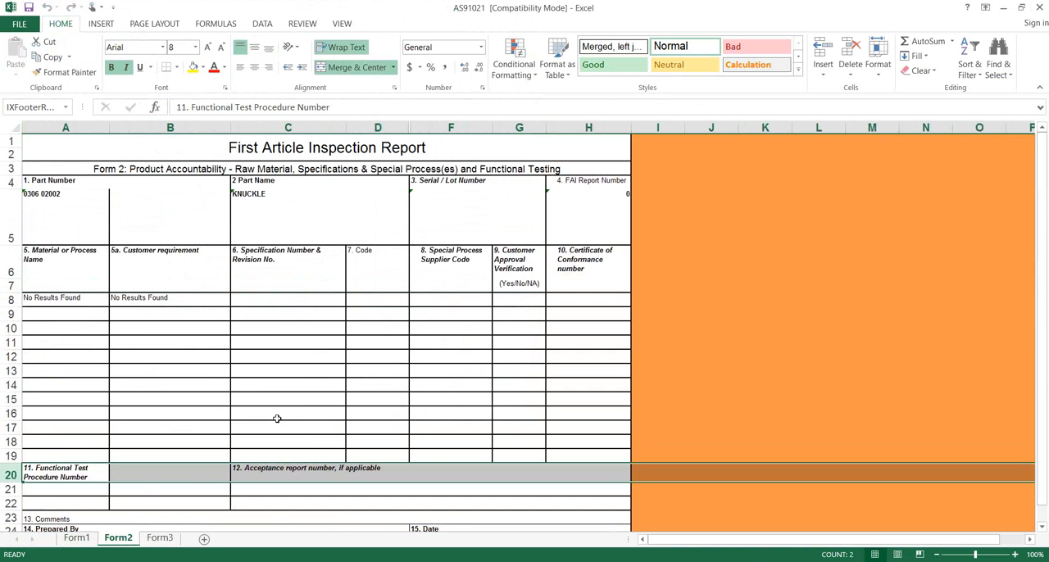
{"action": "left_click", "coordinate": [160, 538]}
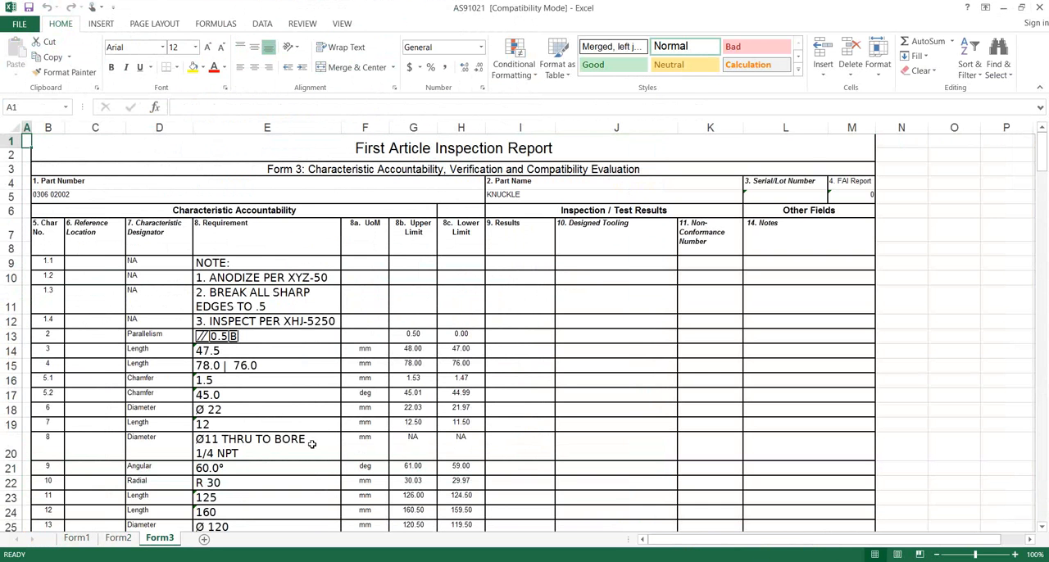
- Enter inspection results on Form3: 47 for characteristic 3 and 75 for characteristic 4
{"action": "scroll", "coordinate": [451, 373], "scroll_direction": "down", "scroll_amount": 1}
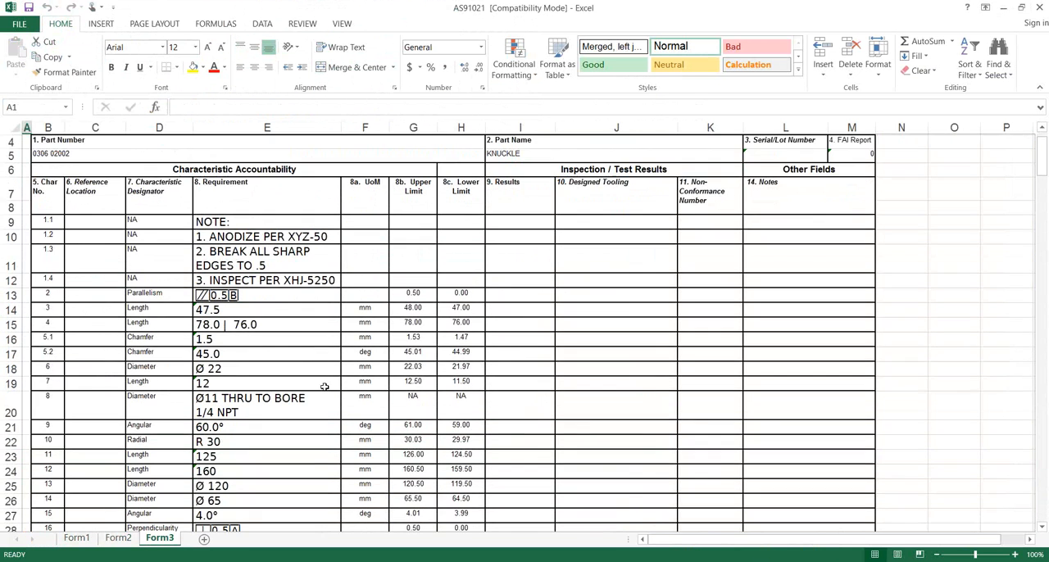
{"action": "left_click", "coordinate": [519, 310]}
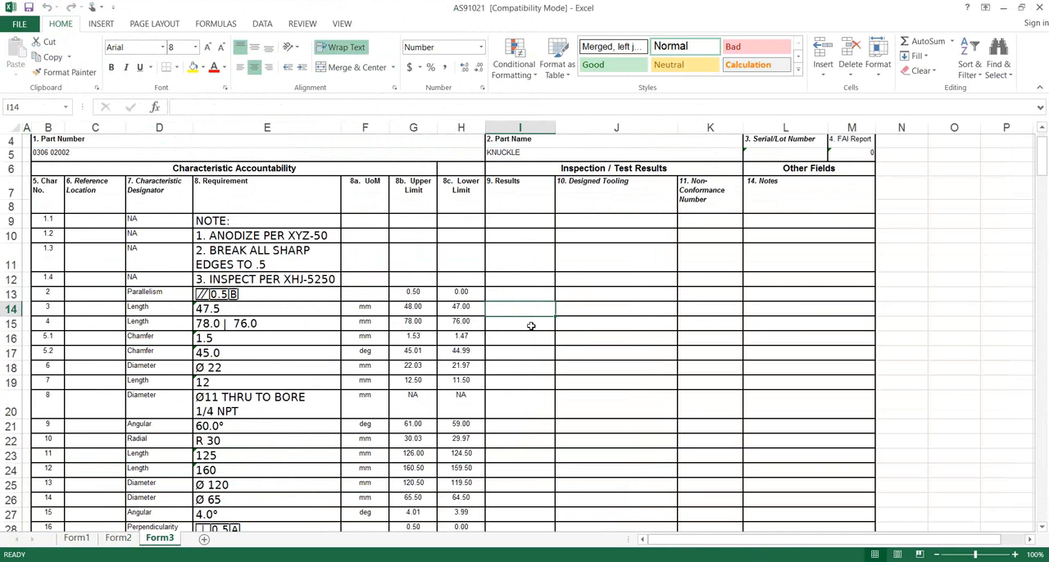
{"action": "type", "text": "47"}
{"action": "key", "text": "Return"}
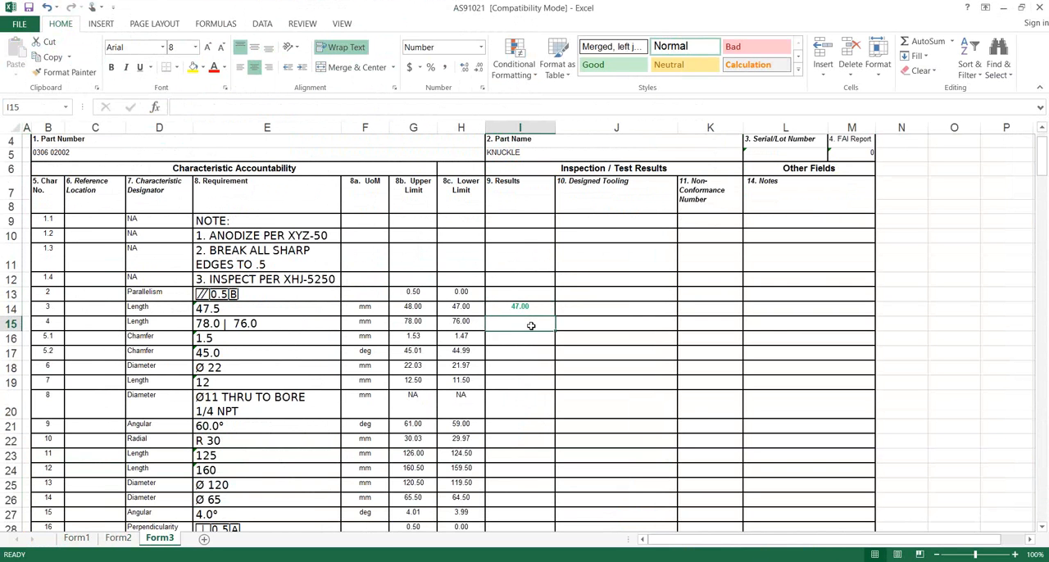
{"action": "type", "text": "4"}
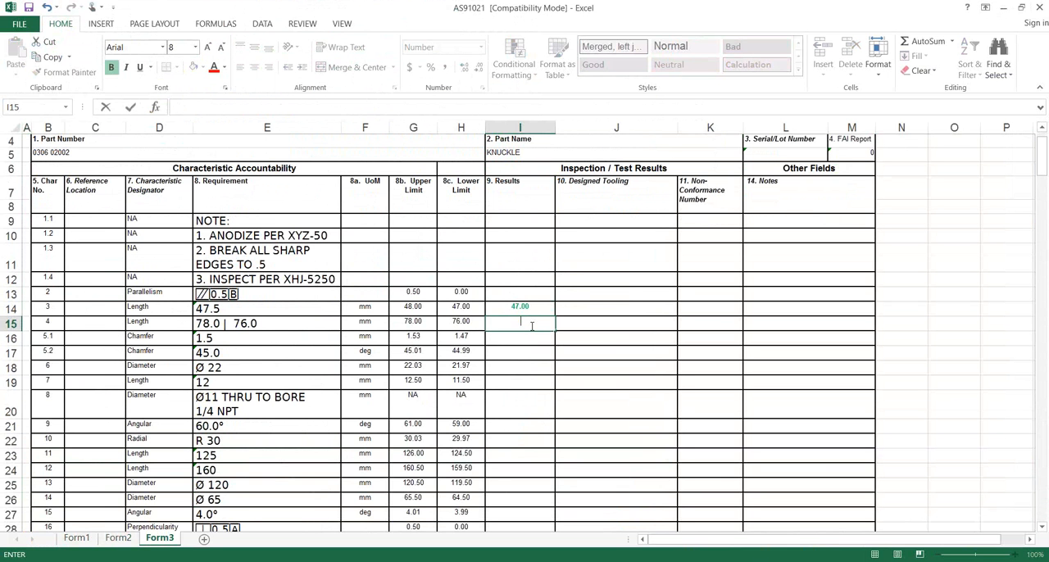
{"action": "type", "text": "5"}
{"action": "key", "text": "Return"}
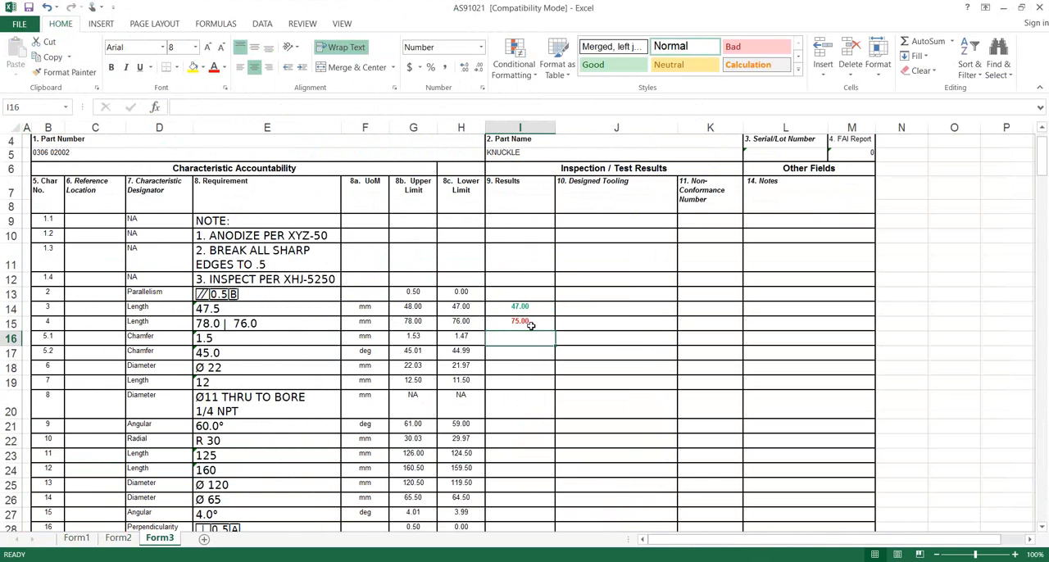
- Enter results 1.47 for characteristic 5.1, 44.99 for 5.2 and 21.97 for characteristic 6 on Form3
{"action": "type", "text": "1."}
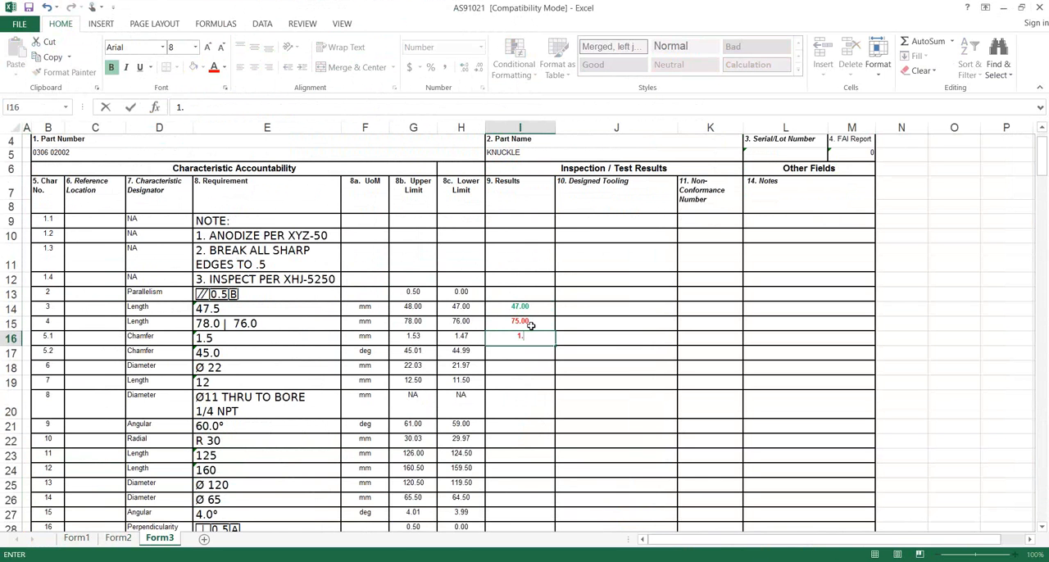
{"action": "type", "text": "47"}
{"action": "key", "text": "Return"}
{"action": "type", "text": "44.99"}
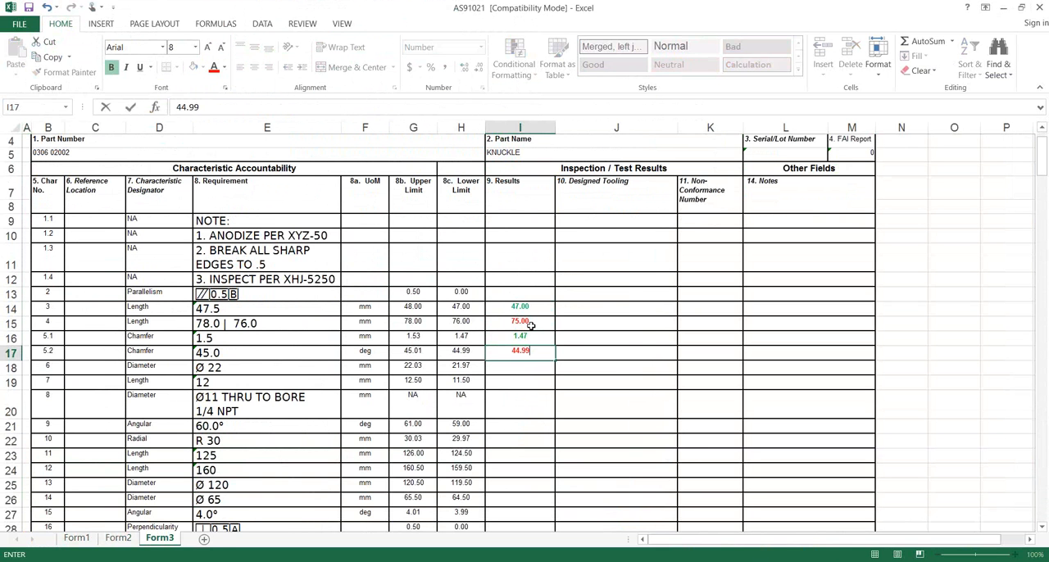
{"action": "key", "text": "Return"}
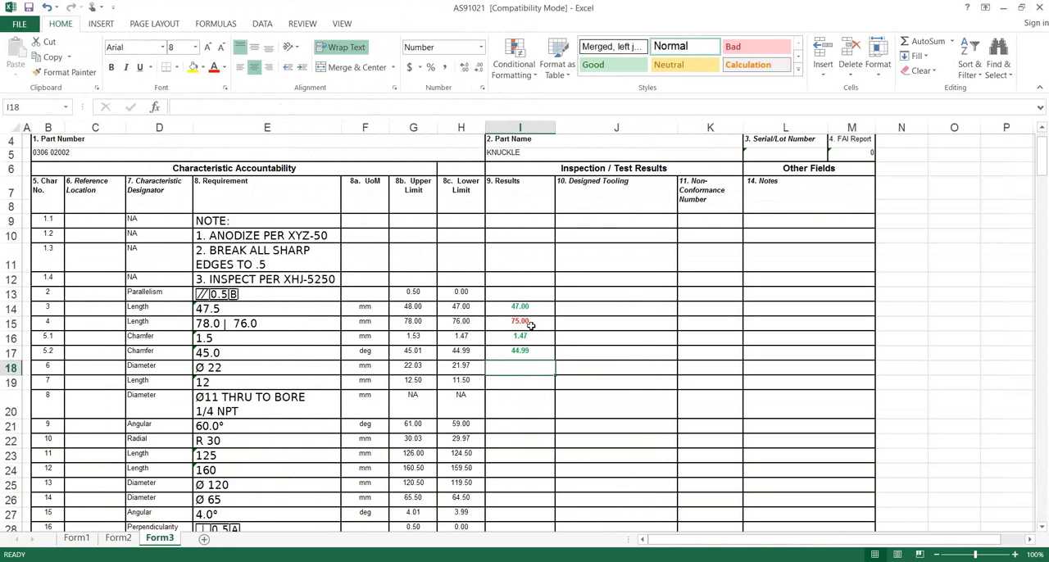
{"action": "type", "text": "21.97"}
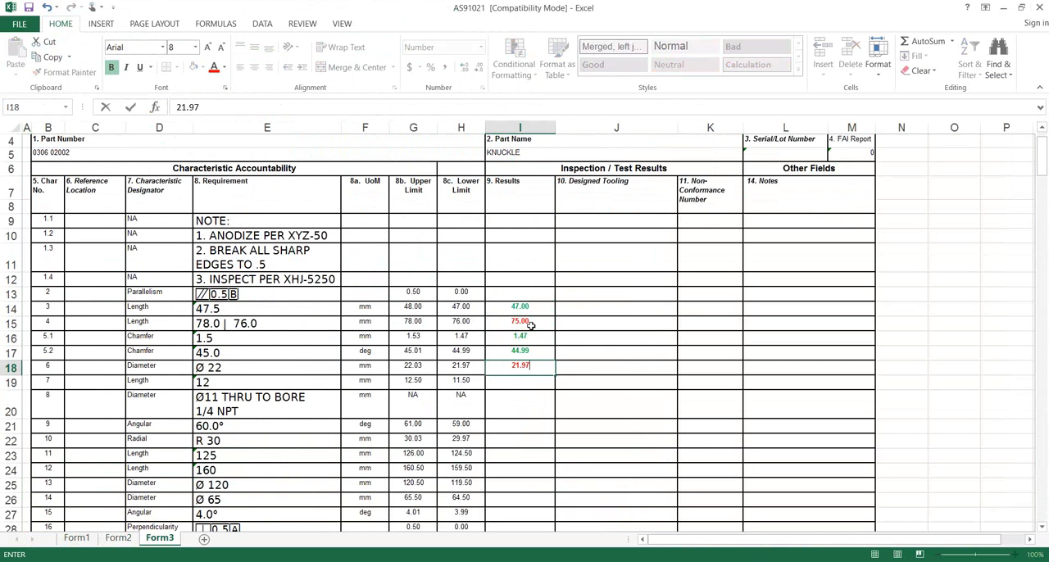
{"action": "key", "text": "Return"}
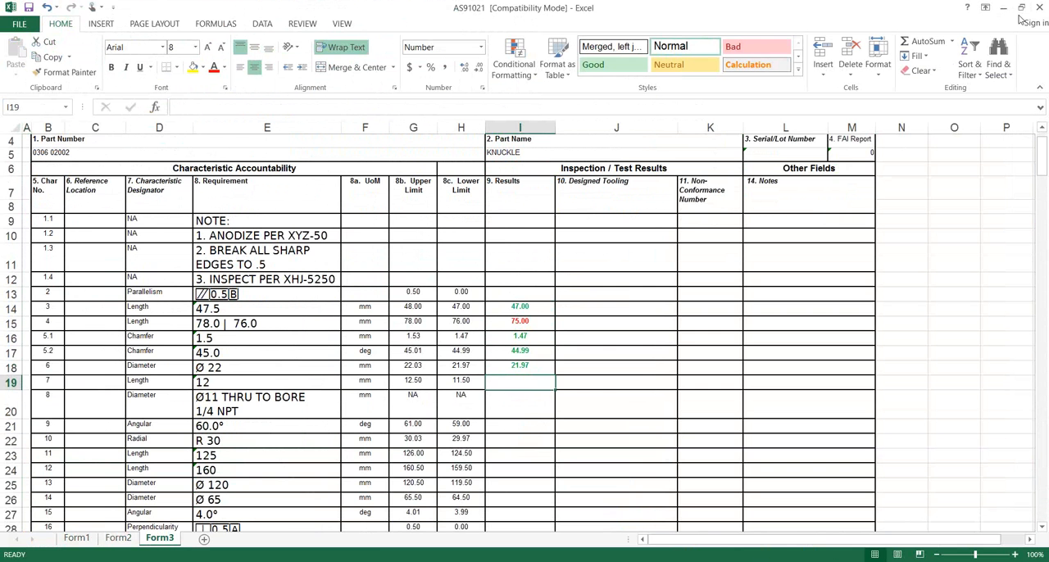
- Close the exported First Article Inspection Report without saving the entered results
{"action": "scroll", "coordinate": [827, 301], "scroll_direction": "up", "scroll_amount": 1}
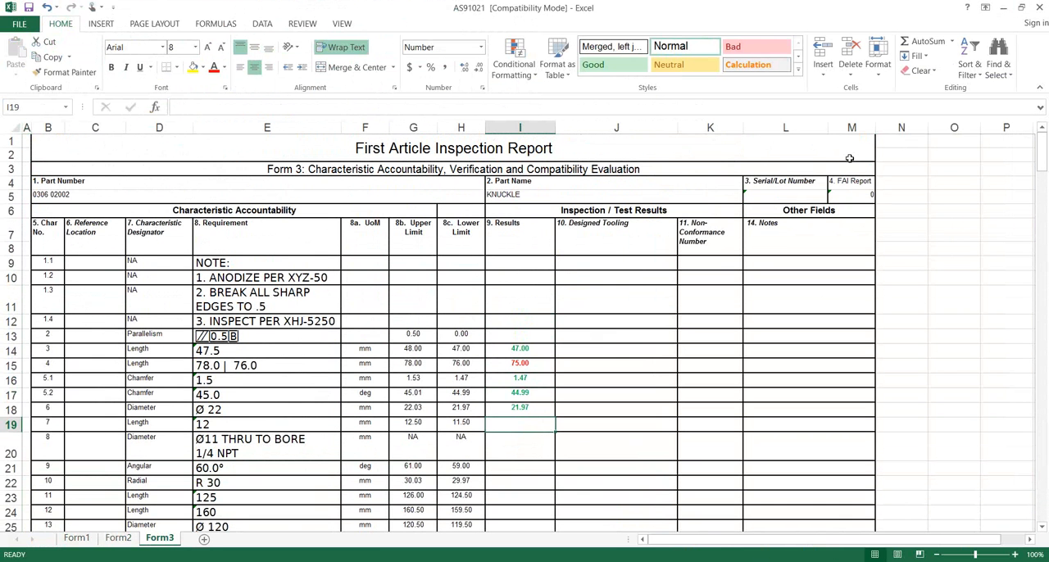
{"action": "left_click", "coordinate": [1039, 7]}
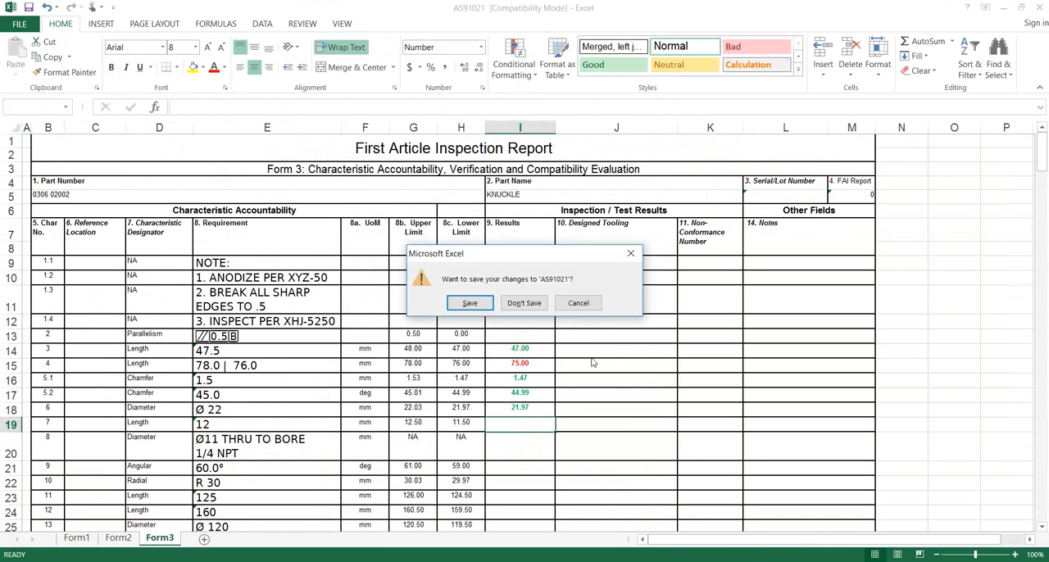
{"action": "left_click", "coordinate": [523, 303]}
{"action": "key", "text": "alt+Tab"}
{"action": "key", "text": "alt+Tab"}
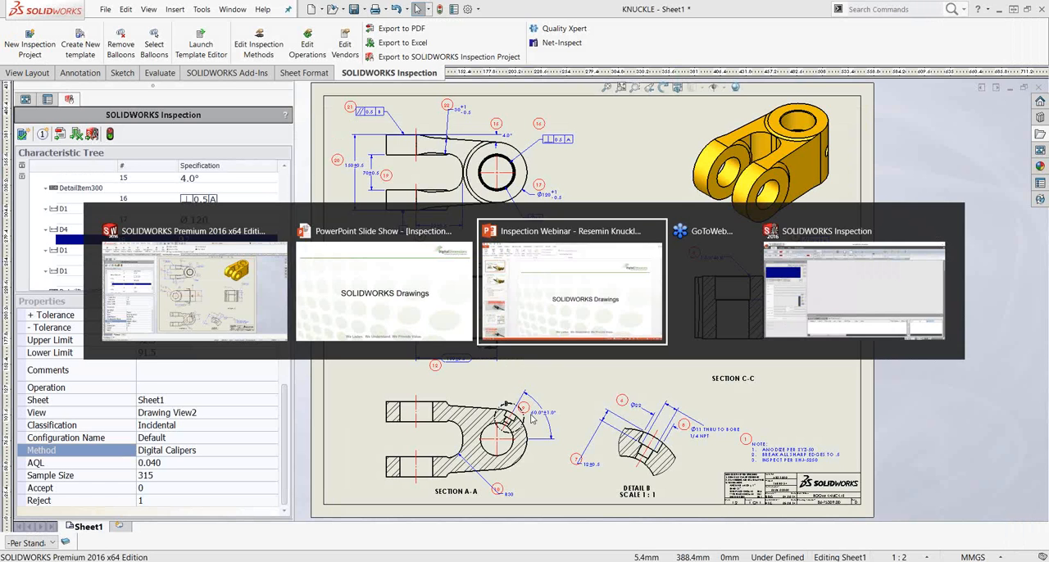
{"action": "key", "text": "alt+Tab"}
{"action": "key", "text": "alt+Tab"}
{"action": "key", "text": "alt+Tab"}
{"action": "key", "text": "alt+Tab"}
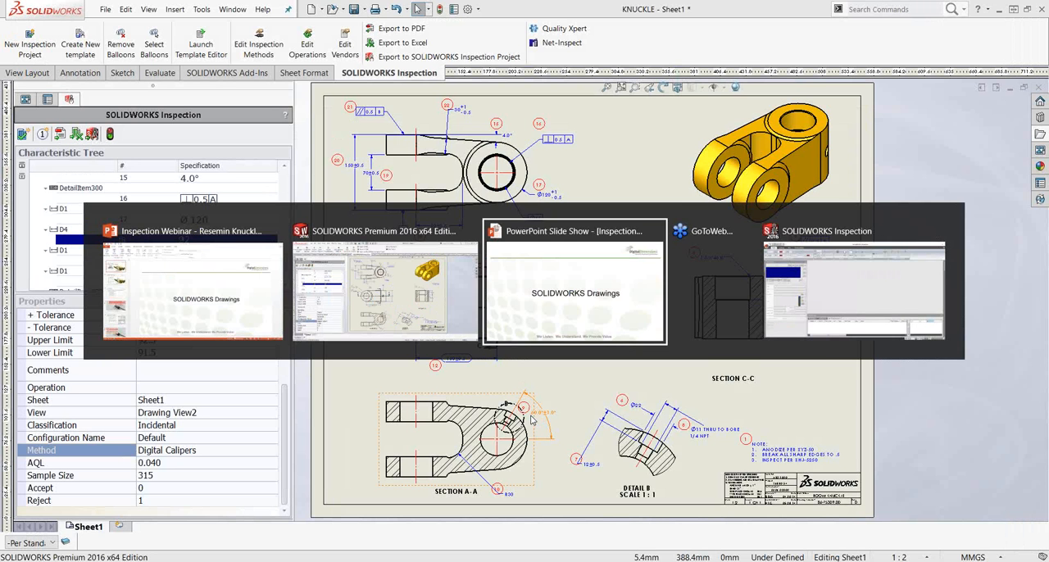
{"action": "key", "text": "alt+Tab"}
{"action": "key", "text": "alt+Tab"}
{"action": "key", "text": "alt+Tab"}
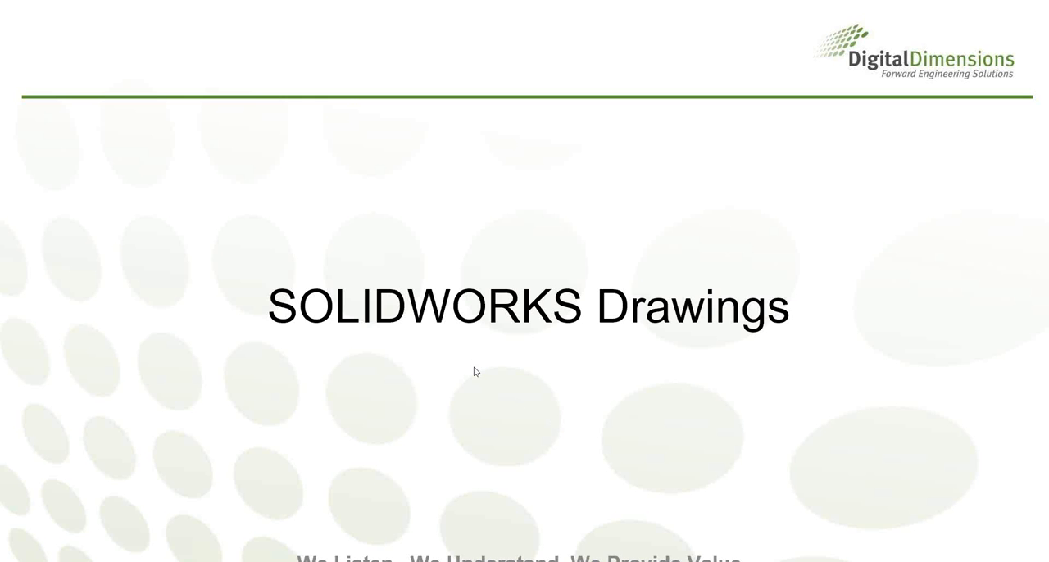
{"action": "left_click", "coordinate": [478, 366]}
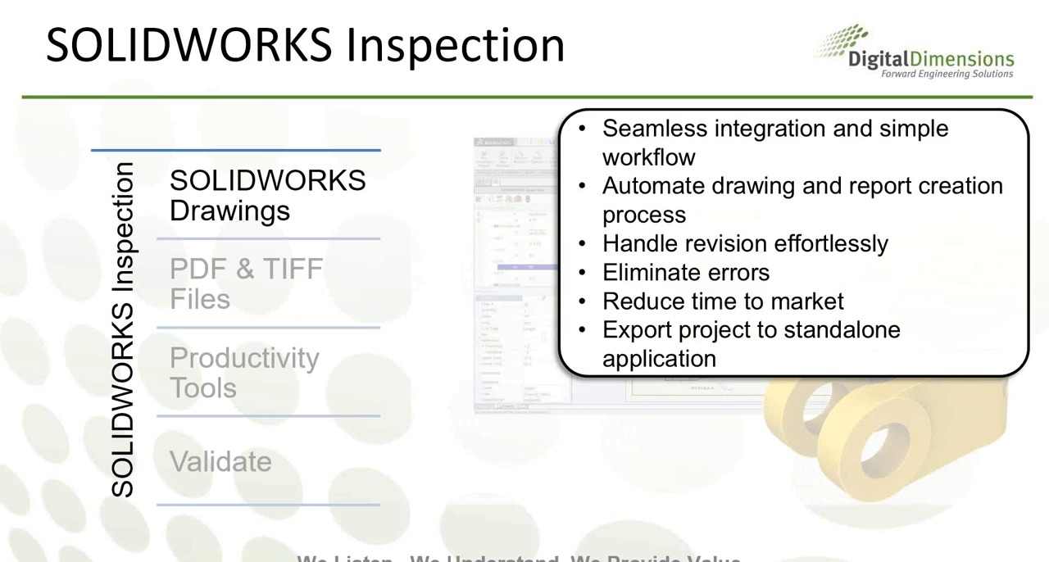
{"action": "key", "text": "Right"}
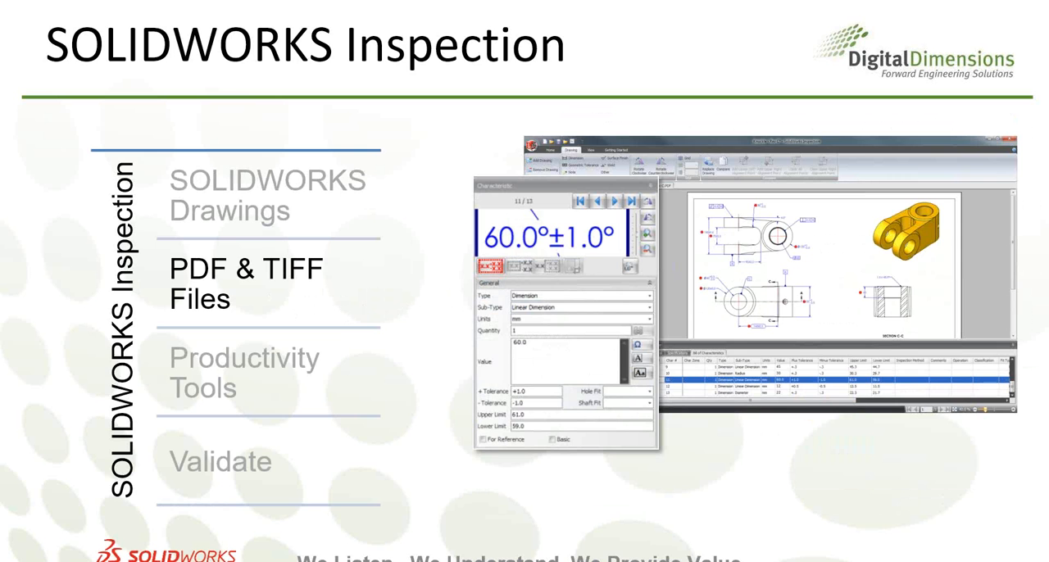
{"action": "key", "text": "Right"}
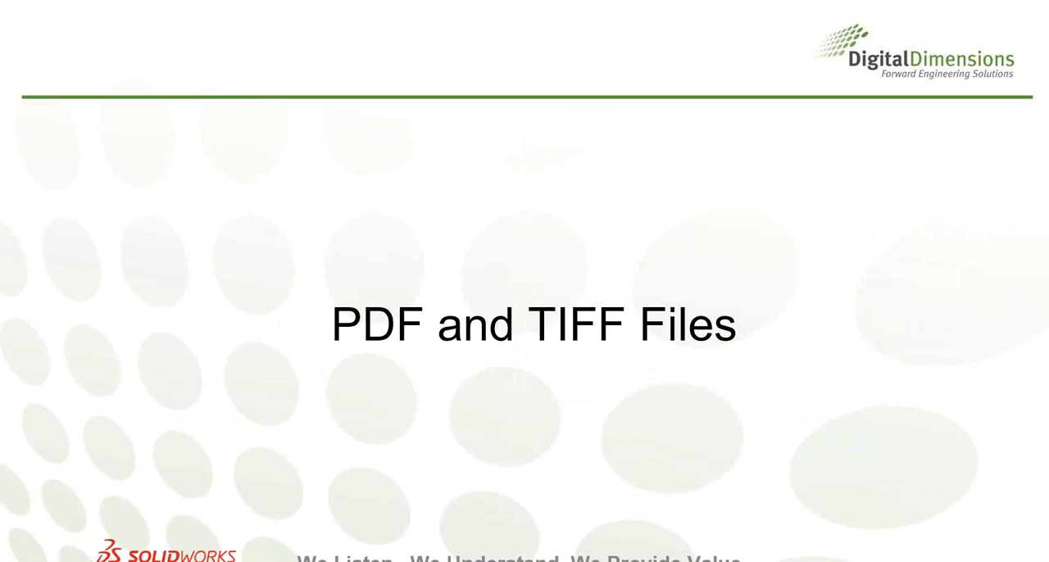
- Switch to standalone SOLIDWORKS Inspection and create a project from the AS9102 (Metric) template using Knuckle - Rev C.PDF
{"action": "key", "text": "alt+Tab"}
{"action": "key", "text": "alt+Tab"}
{"action": "key", "text": "alt+Tab"}
{"action": "key", "text": "alt+Tab"}
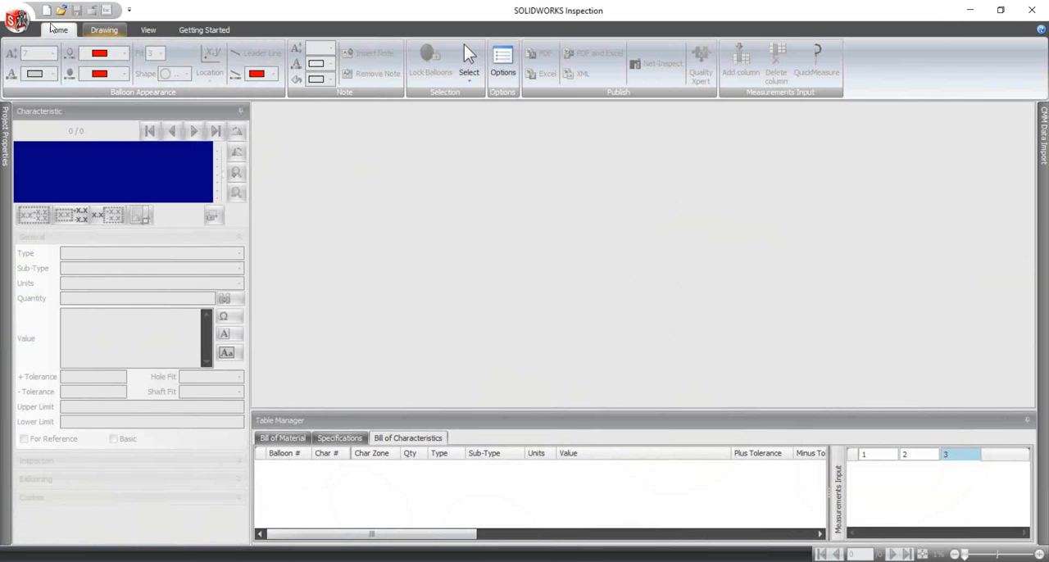
{"action": "left_click", "coordinate": [45, 12]}
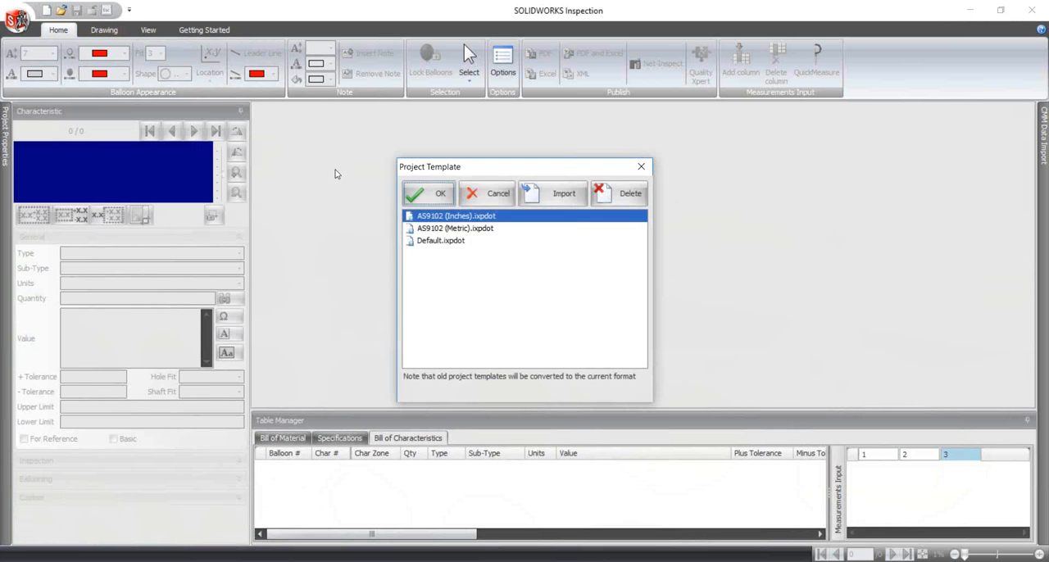
{"action": "left_click", "coordinate": [477, 230]}
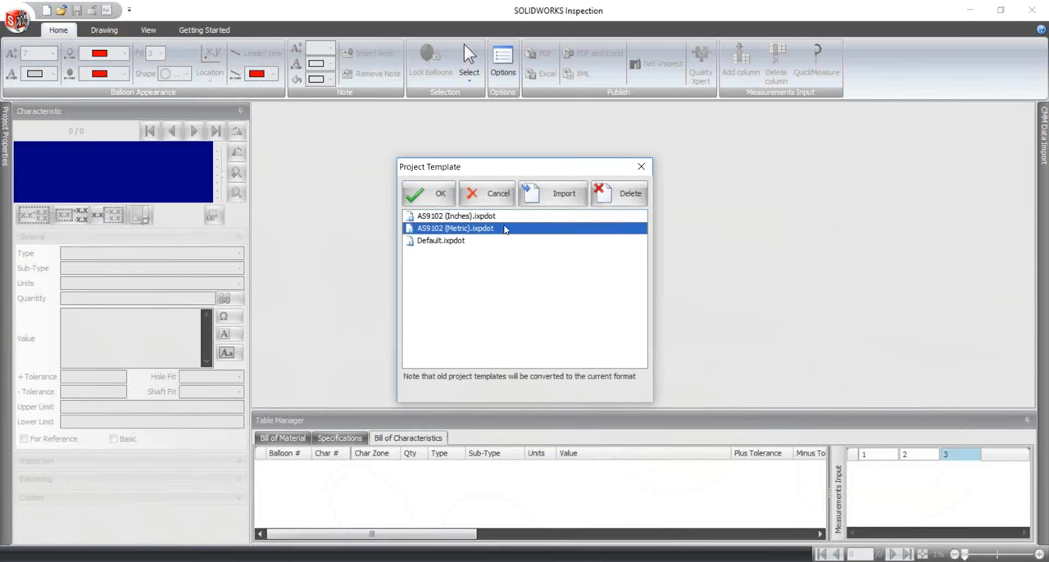
{"action": "left_click", "coordinate": [439, 197]}
{"action": "left_click", "coordinate": [325, 125]}
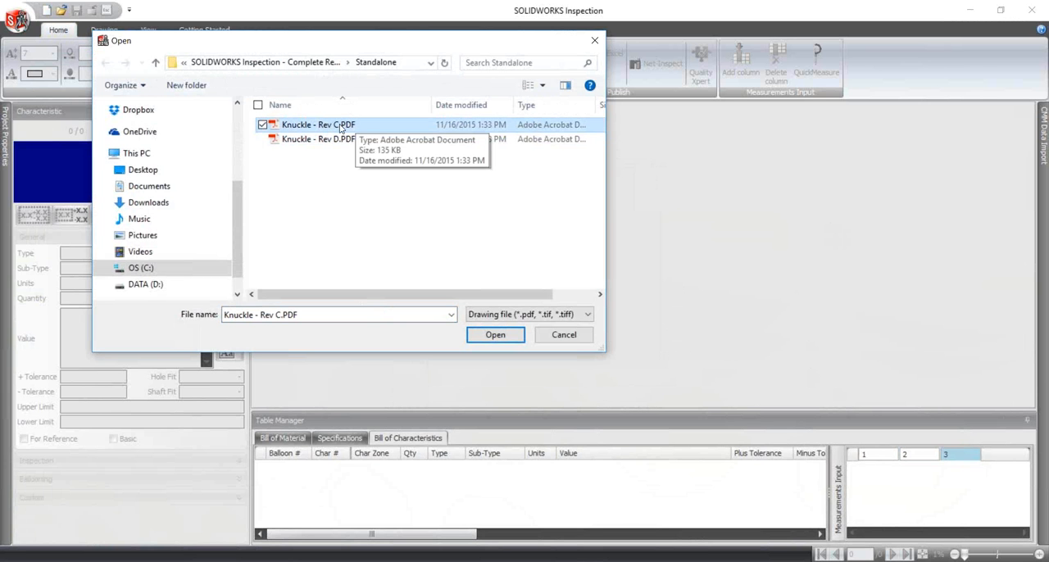
{"action": "left_click", "coordinate": [495, 335]}
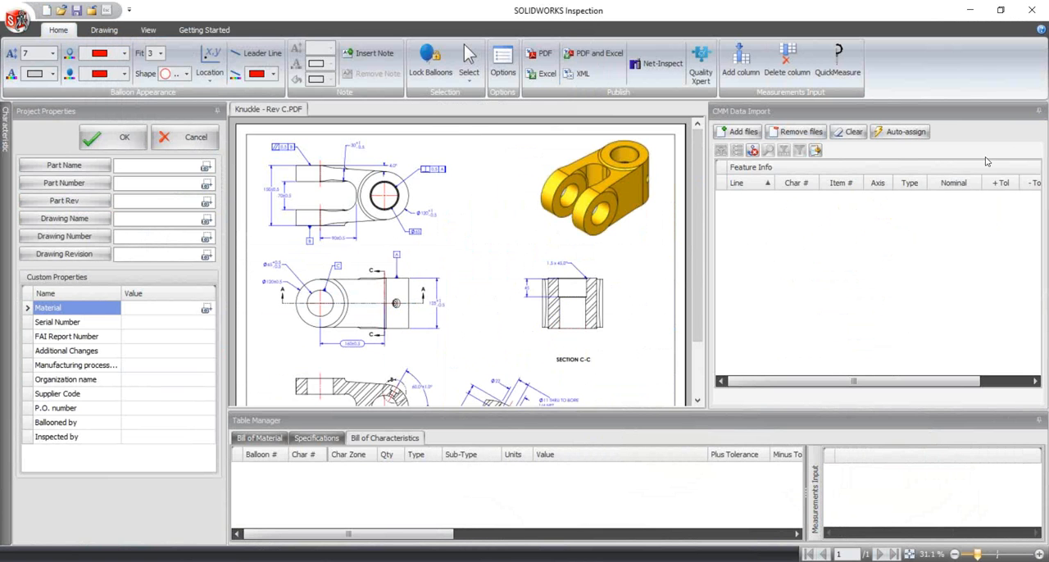
- Collapse the CMM Data Import pane to give the drawing more room
{"action": "left_click", "coordinate": [1038, 111]}
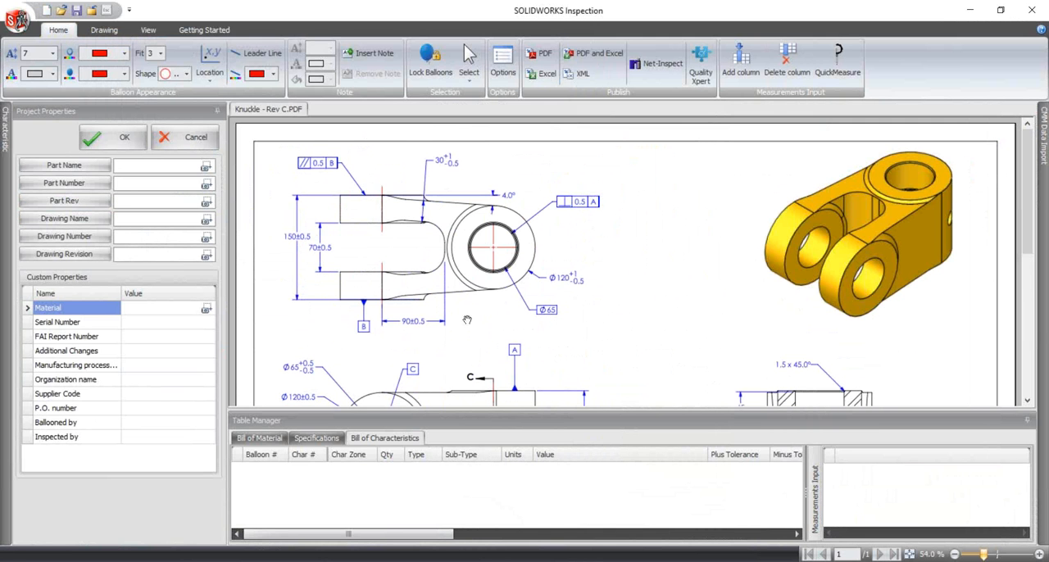
{"action": "scroll", "coordinate": [566, 299], "scroll_direction": "down", "scroll_amount": 3}
{"action": "scroll", "coordinate": [572, 302], "scroll_direction": "up", "scroll_amount": 3}
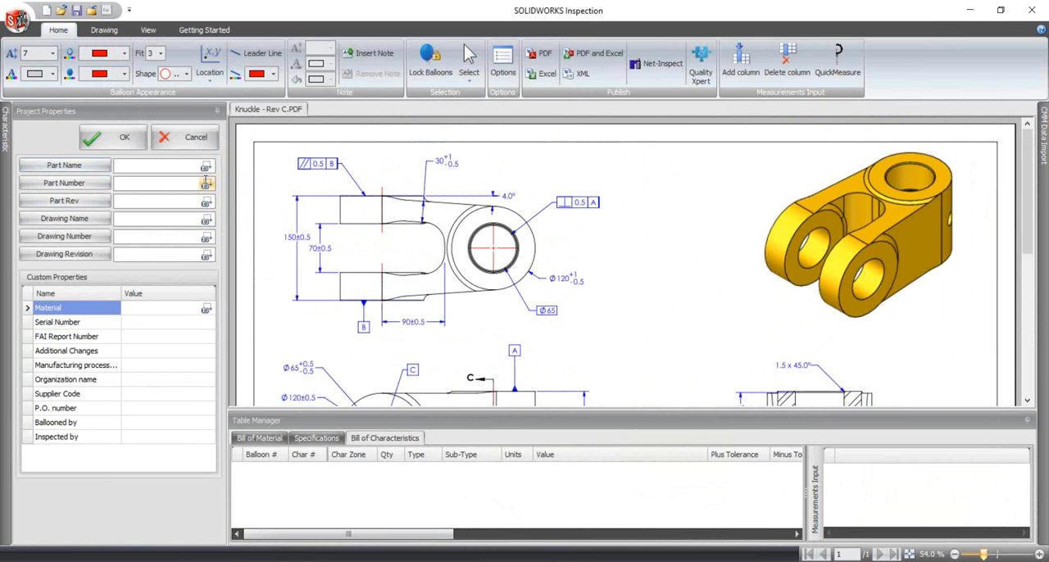
- Capture the Part Name property from the BOOM KNUCKLE description in the drawing's title block
{"action": "left_click", "coordinate": [81, 170]}
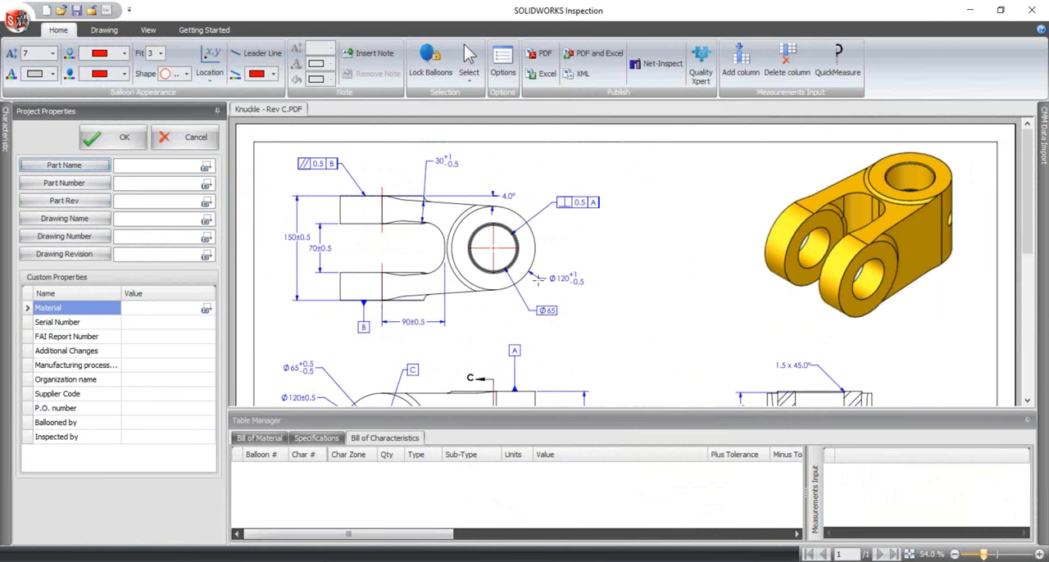
{"action": "scroll", "coordinate": [628, 298], "scroll_direction": "down", "scroll_amount": 5}
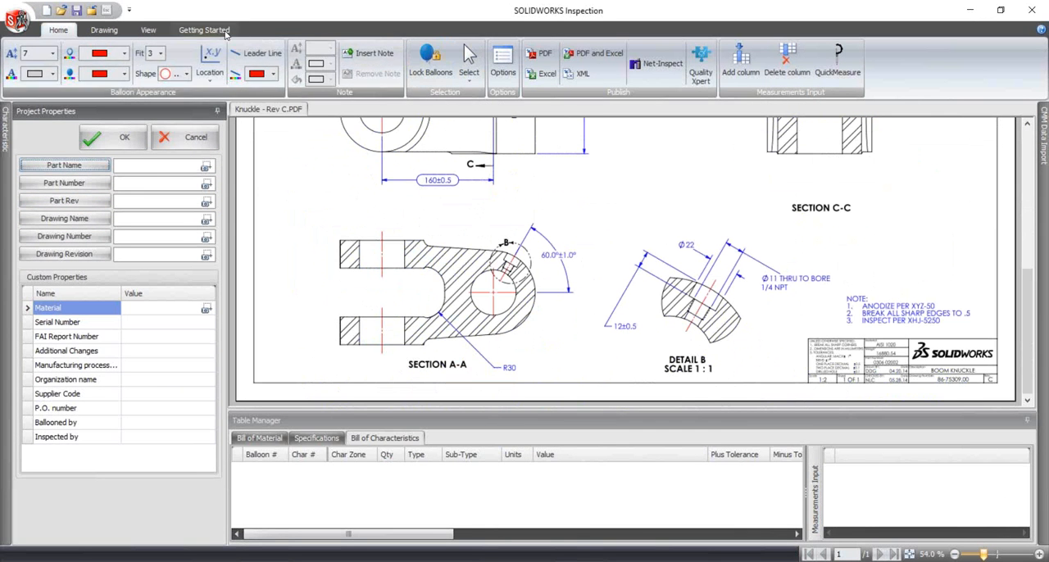
{"action": "left_click", "coordinate": [147, 30]}
{"action": "left_click", "coordinate": [396, 59]}
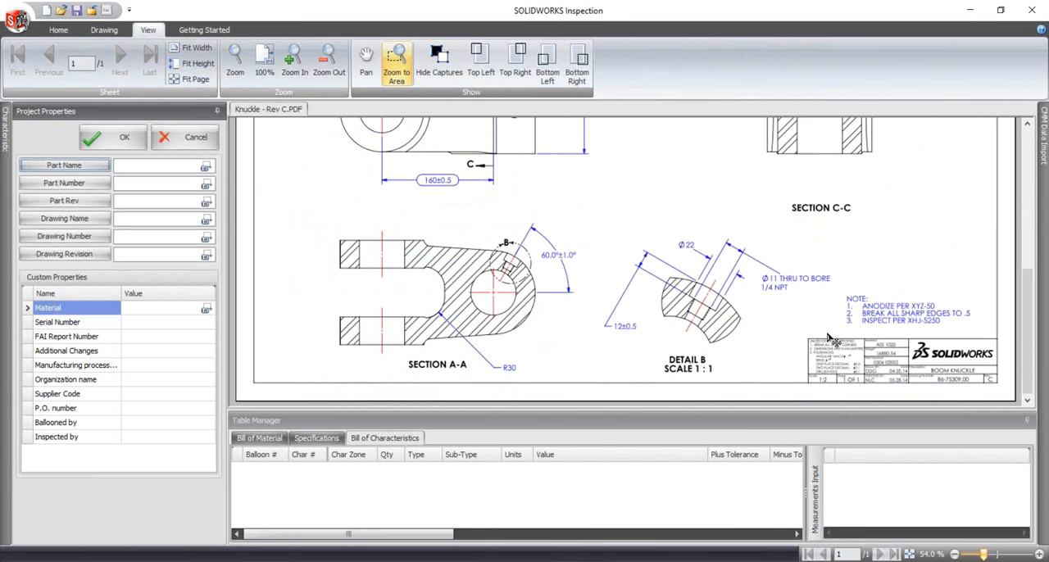
{"action": "mouse_move", "coordinate": [765, 301]}
{"action": "left_mouse_down"}
{"action": "mouse_move", "coordinate": [860, 360]}
{"action": "mouse_move", "coordinate": [1017, 403]}
{"action": "mouse_move", "coordinate": [1005, 407]}
{"action": "left_mouse_up"}
{"action": "scroll", "coordinate": [912, 341], "scroll_direction": "down", "scroll_amount": 2}
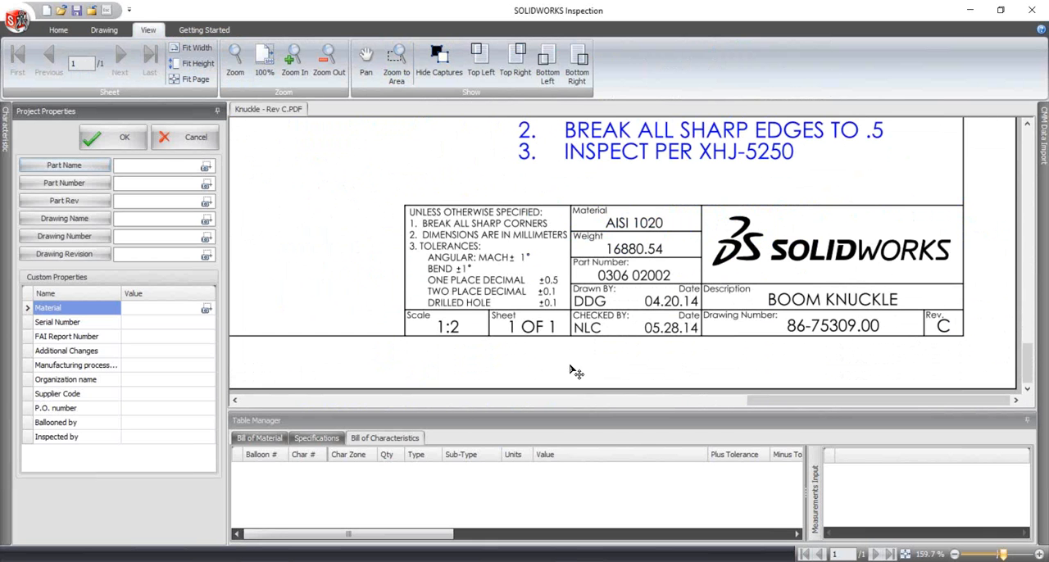
{"action": "left_click", "coordinate": [144, 167]}
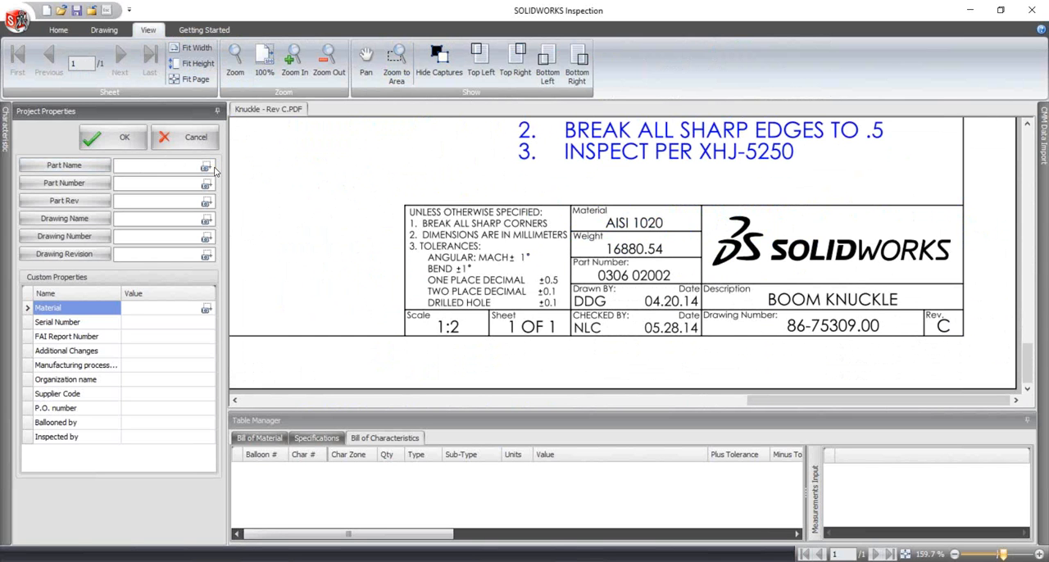
{"action": "left_click", "coordinate": [210, 168]}
{"action": "left_click_drag", "start_coordinate": [757, 286], "coordinate": [911, 316]}
- Capture the Part Number 0306 02002 and Part Rev C properties from the title block
{"action": "left_click", "coordinate": [208, 185]}
{"action": "left_click_drag", "start_coordinate": [590, 267], "coordinate": [688, 287]}
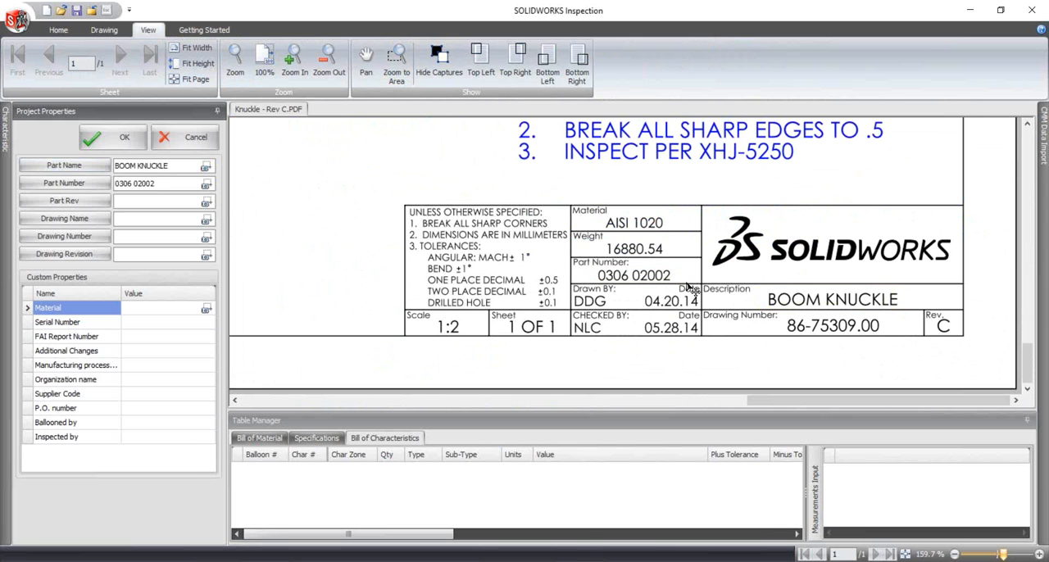
{"action": "left_click", "coordinate": [206, 202]}
{"action": "left_click_drag", "start_coordinate": [931, 313], "coordinate": [967, 344]}
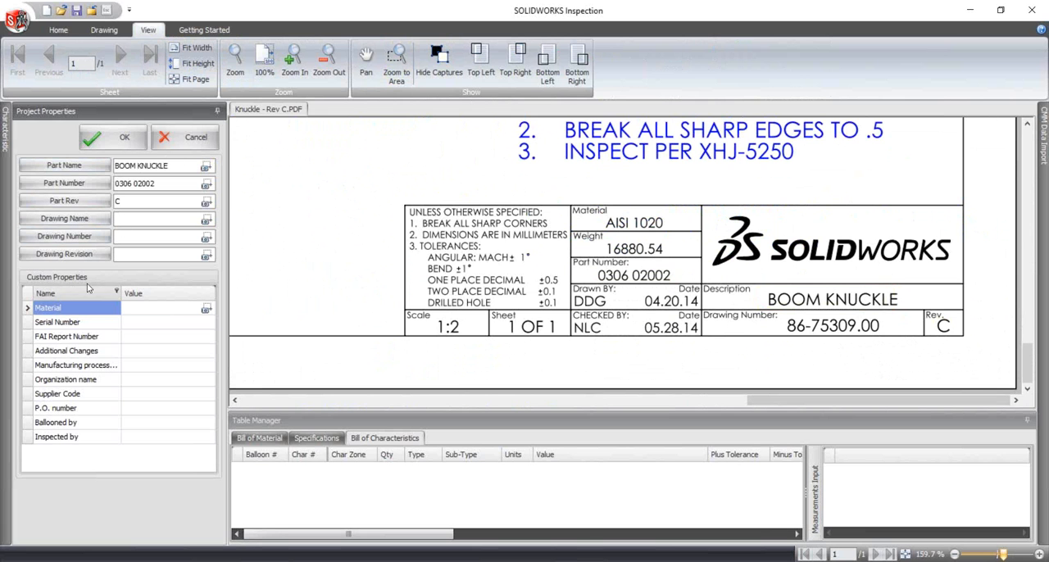
- Capture AISI 1020 from the title block as the Material custom property and accept the project properties
{"action": "left_click", "coordinate": [164, 309]}
{"action": "left_click", "coordinate": [205, 308]}
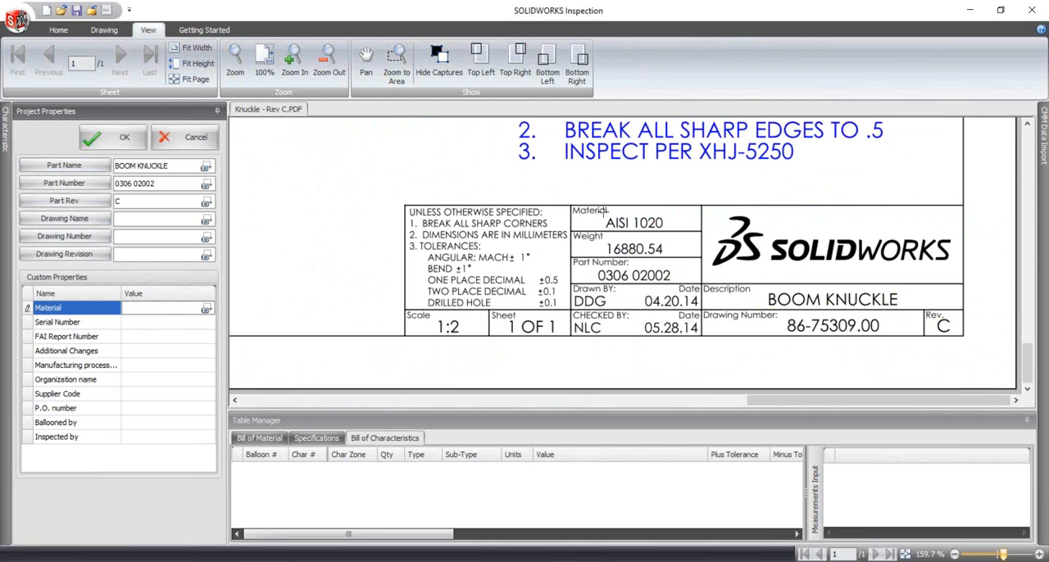
{"action": "mouse_move", "coordinate": [604, 215]}
{"action": "left_mouse_down"}
{"action": "mouse_move", "coordinate": [677, 229]}
{"action": "mouse_move", "coordinate": [687, 246]}
{"action": "left_mouse_up"}
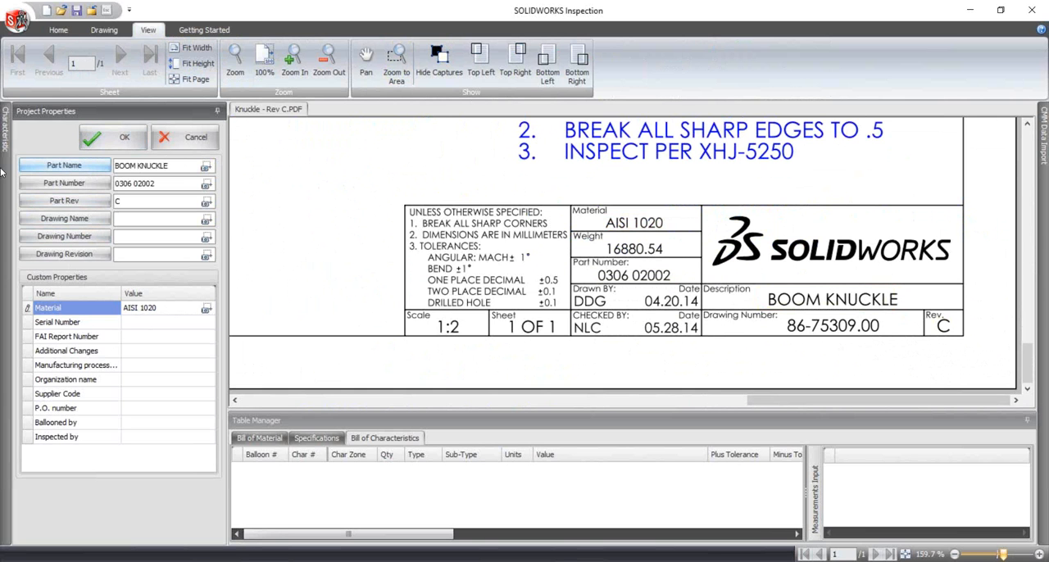
{"action": "left_click", "coordinate": [116, 141]}
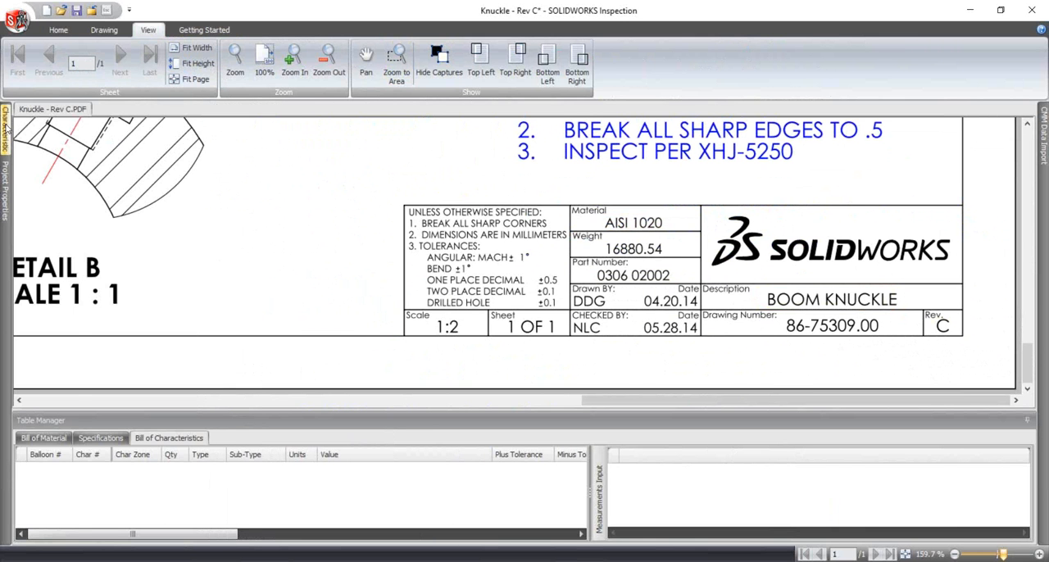
- Keep the Characteristic pane open and show the drawing's upper forked view at 100% zoom
{"action": "mouse_move", "coordinate": [7, 135]}
{"action": "left_click", "coordinate": [241, 111]}
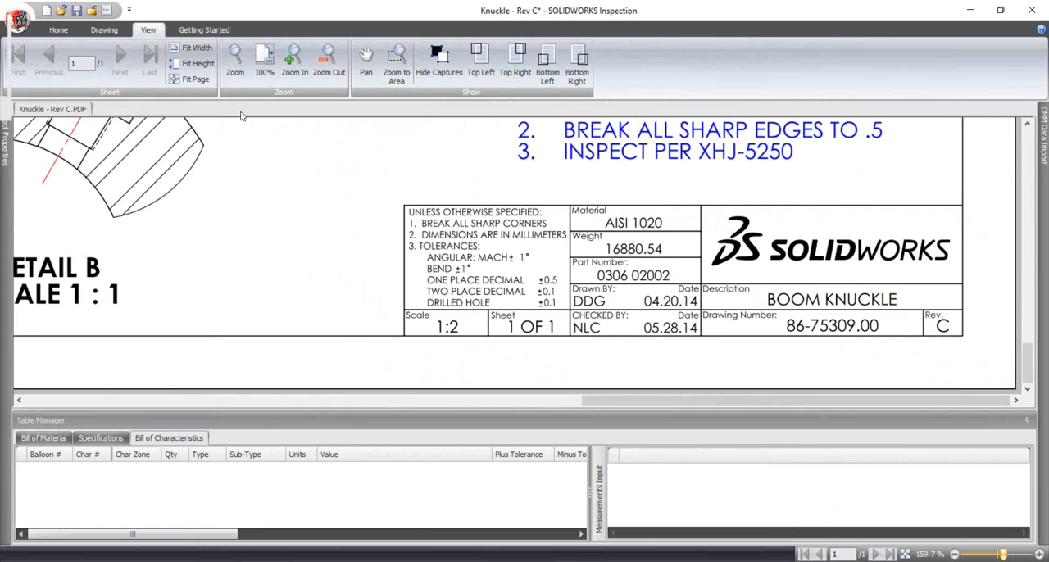
{"action": "scroll", "coordinate": [531, 325], "scroll_direction": "up", "scroll_amount": 5}
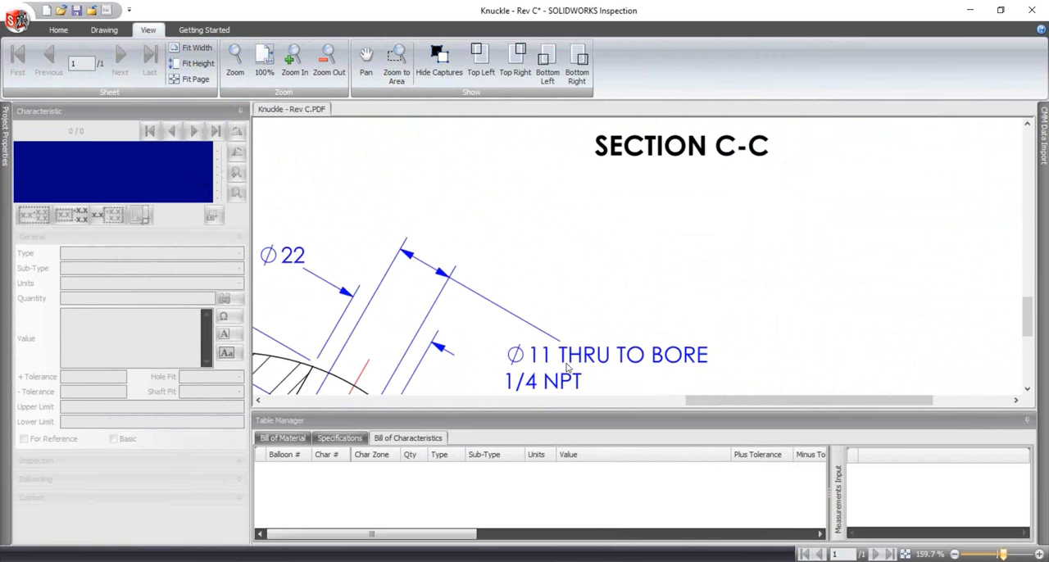
{"action": "left_click_drag", "start_coordinate": [718, 401], "coordinate": [290, 403]}
{"action": "scroll", "coordinate": [374, 322], "scroll_direction": "up", "scroll_amount": 8}
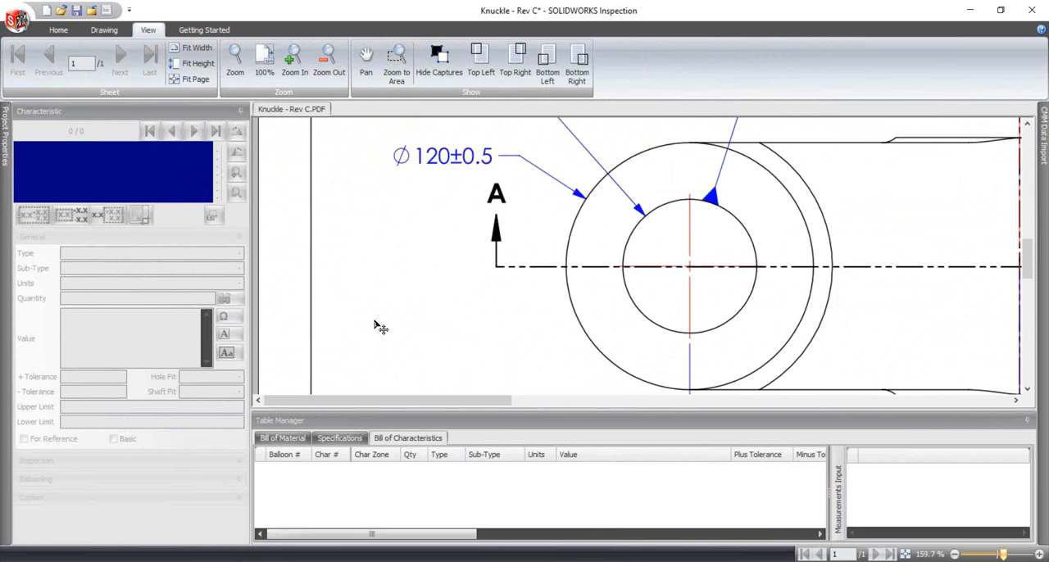
{"action": "scroll", "coordinate": [391, 316], "scroll_direction": "up", "scroll_amount": 3}
{"action": "left_click_drag", "start_coordinate": [476, 403], "coordinate": [531, 403]}
{"action": "scroll", "coordinate": [554, 368], "scroll_direction": "down", "scroll_amount": 2}
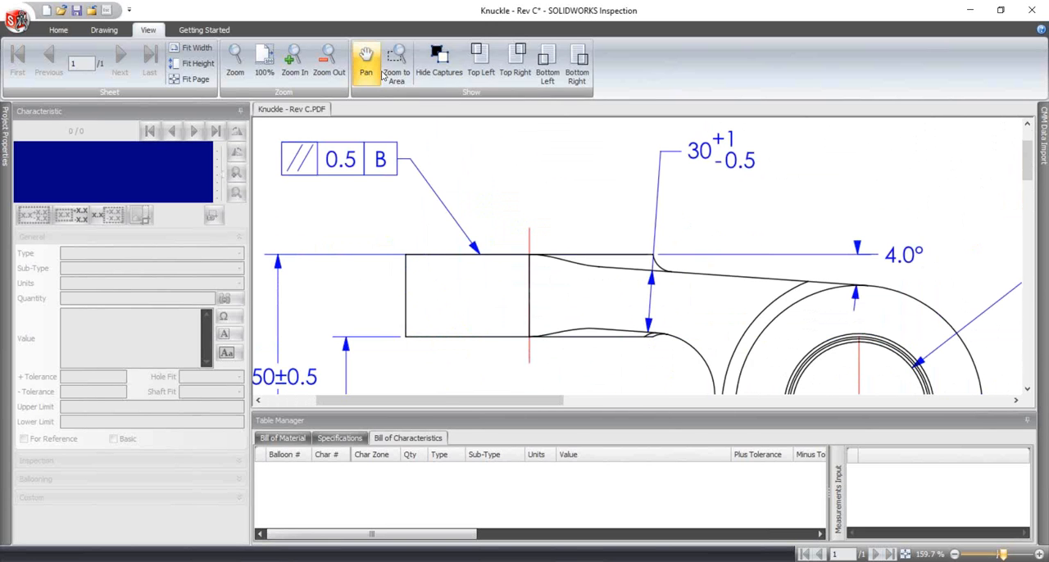
{"action": "left_click", "coordinate": [329, 59]}
{"action": "left_click", "coordinate": [264, 62]}
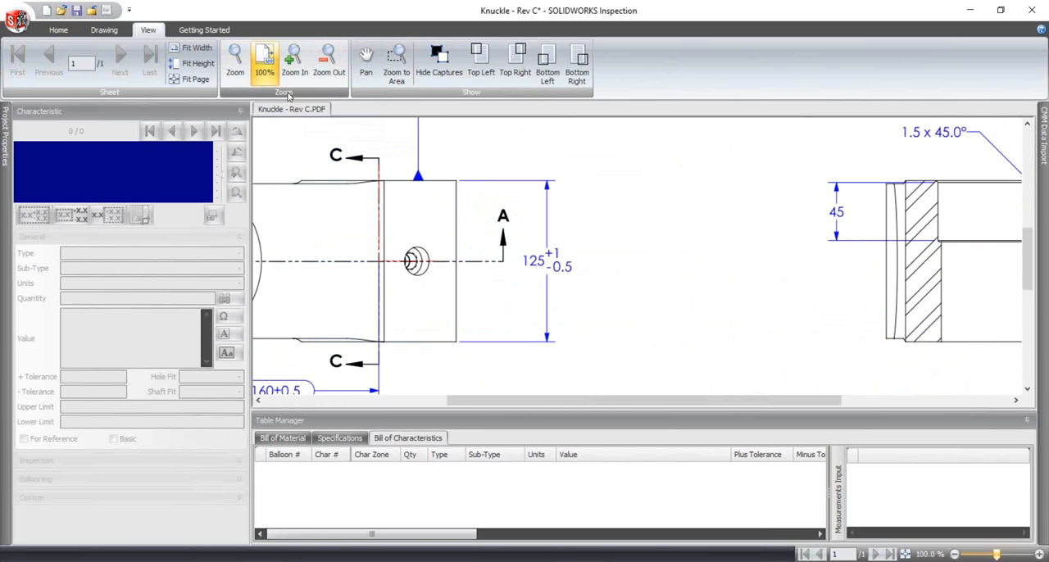
{"action": "left_click_drag", "start_coordinate": [579, 402], "coordinate": [375, 403]}
{"action": "scroll", "coordinate": [588, 318], "scroll_direction": "up", "scroll_amount": 5}
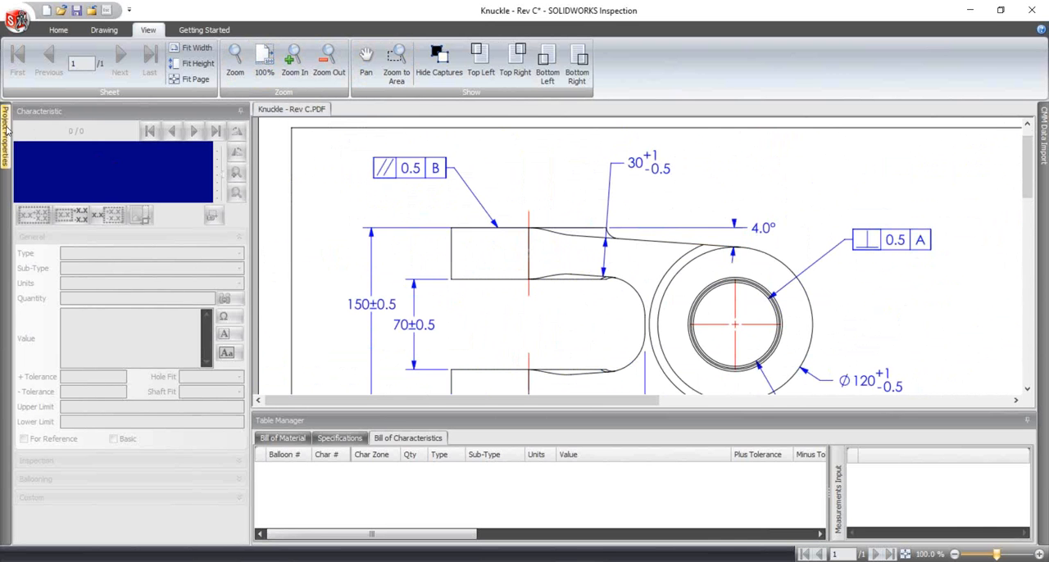
{"action": "mouse_move", "coordinate": [6, 136]}
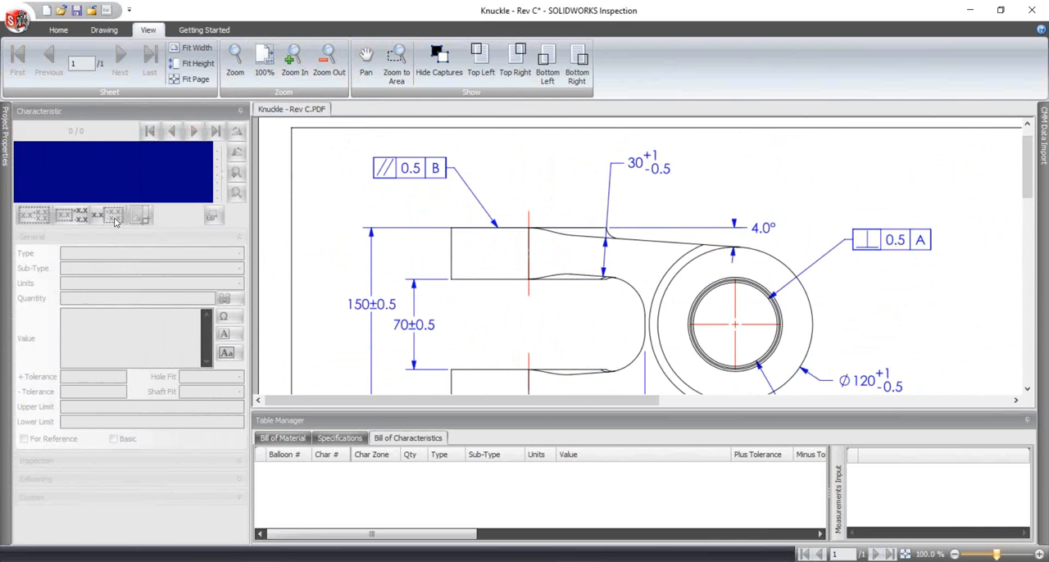
- Extract the 30 +1/-0.5, 4.0°, 70±0.5 and 150±0.5 dimensions of the upper view as characteristics
{"action": "left_click", "coordinate": [66, 30]}
{"action": "left_click", "coordinate": [104, 30]}
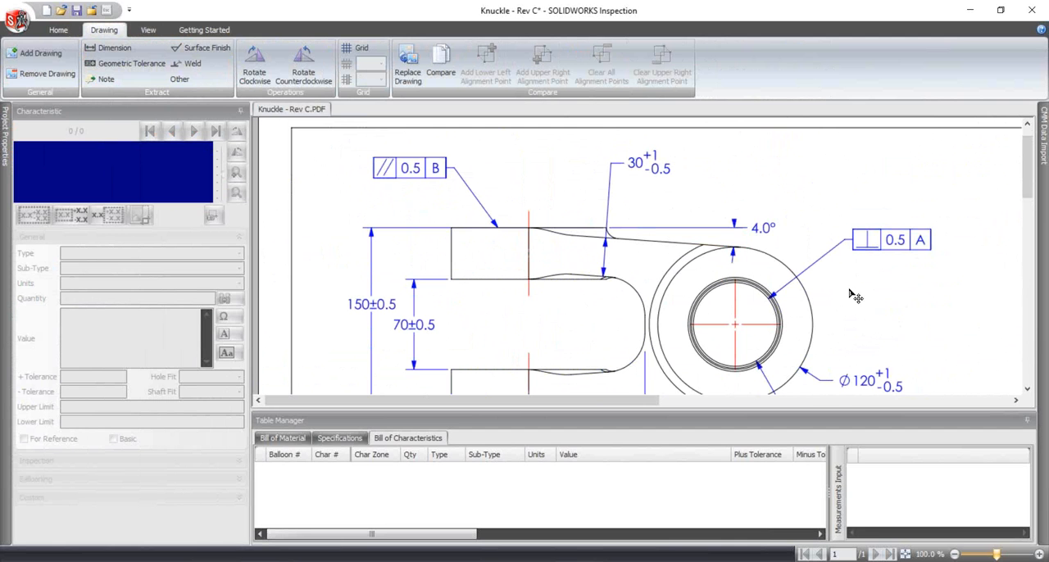
{"action": "left_click", "coordinate": [101, 49]}
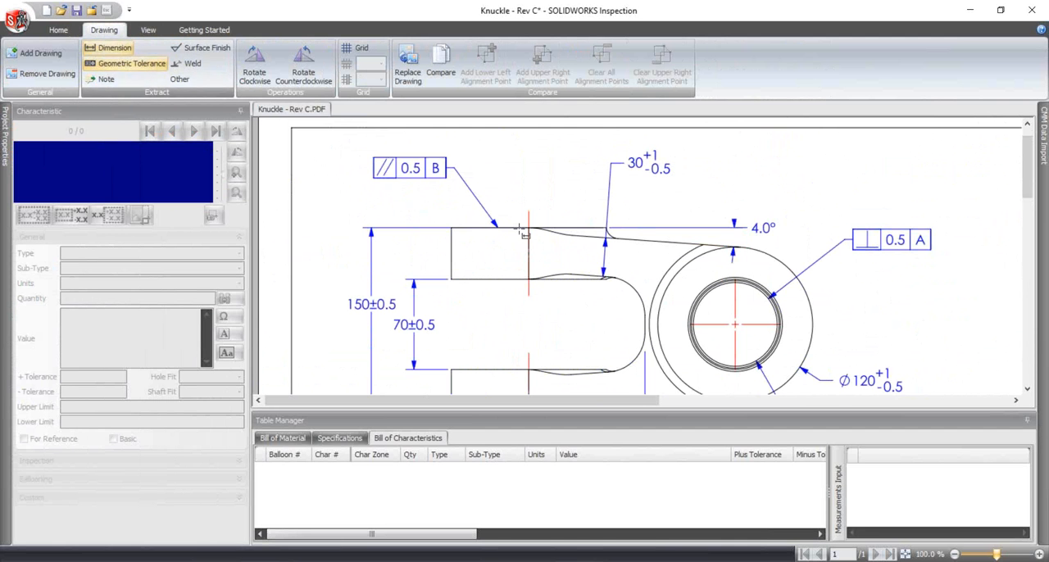
{"action": "left_click_drag", "start_coordinate": [631, 149], "coordinate": [690, 187]}
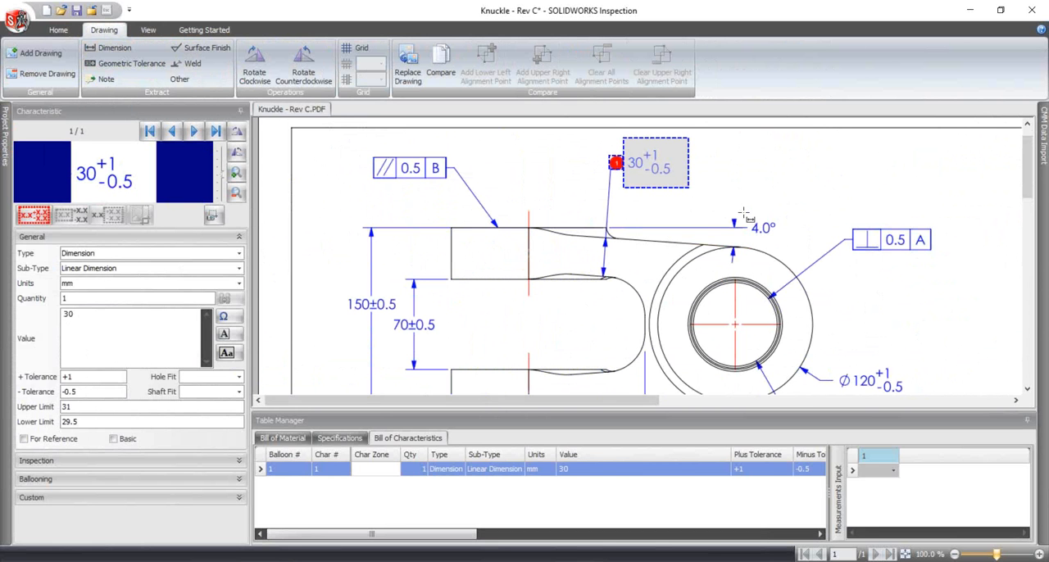
{"action": "left_click", "coordinate": [791, 250]}
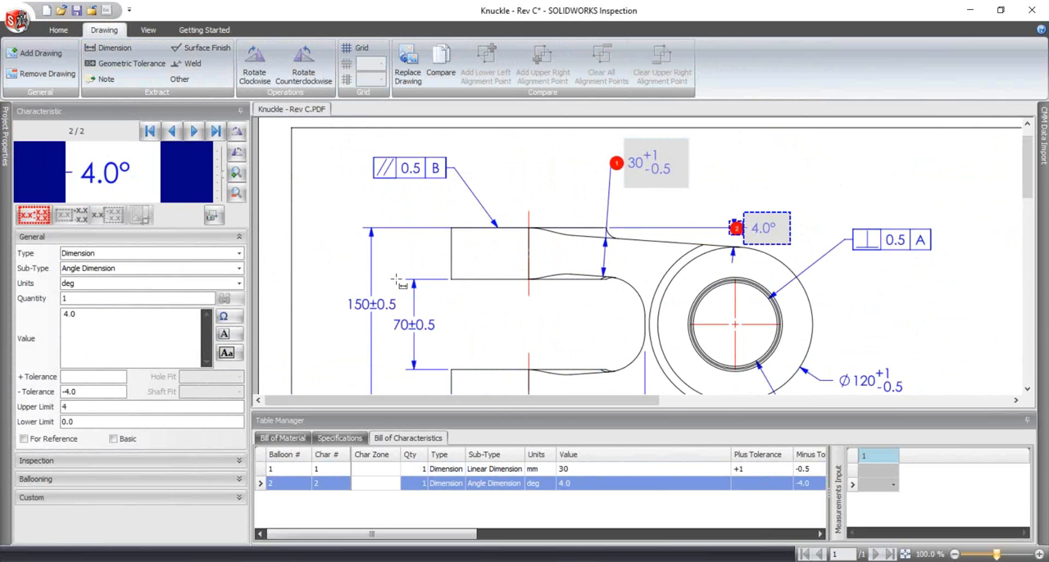
{"action": "left_click", "coordinate": [393, 326]}
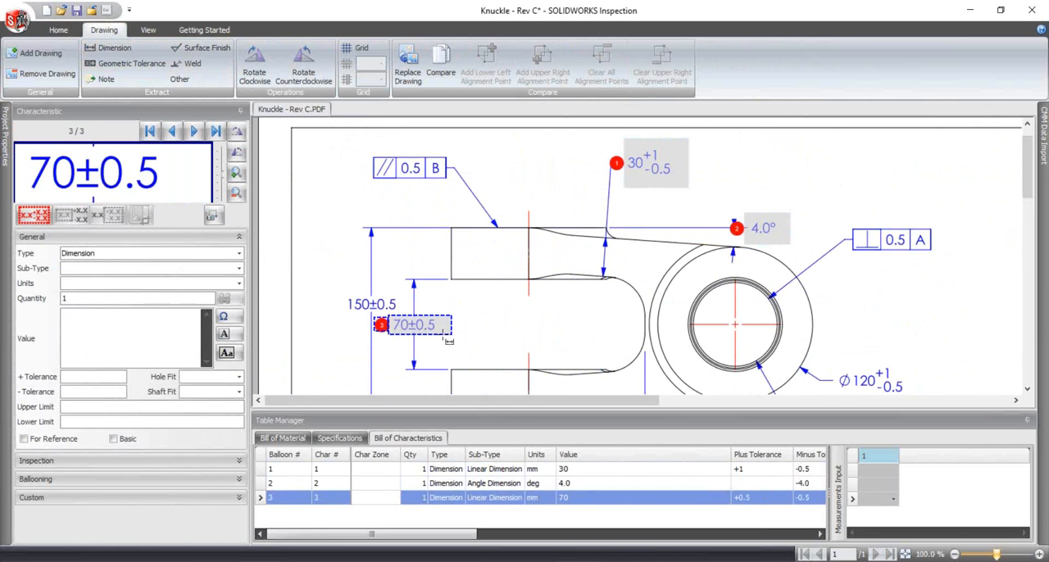
{"action": "left_click", "coordinate": [369, 304]}
- Extract the Ø120 +1/-0.5, boxed Ø65 and 90±0.5 dimensions of the upper view as characteristics
{"action": "scroll", "coordinate": [619, 364], "scroll_direction": "down", "scroll_amount": 3}
{"action": "left_click_drag", "start_coordinate": [826, 194], "coordinate": [921, 249]}
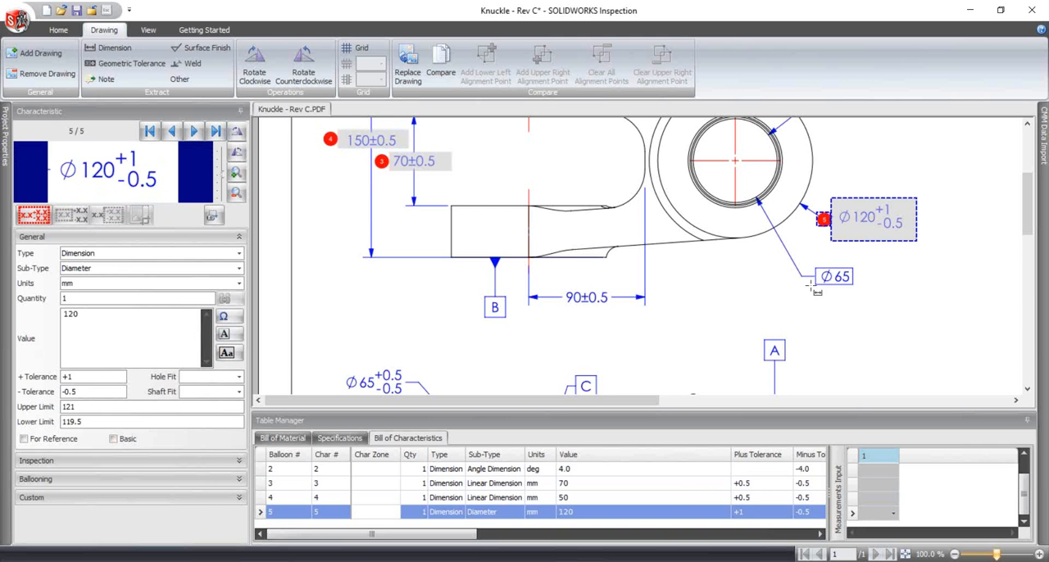
{"action": "left_click_drag", "start_coordinate": [809, 261], "coordinate": [859, 291]}
{"action": "left_click_drag", "start_coordinate": [556, 286], "coordinate": [620, 319]}
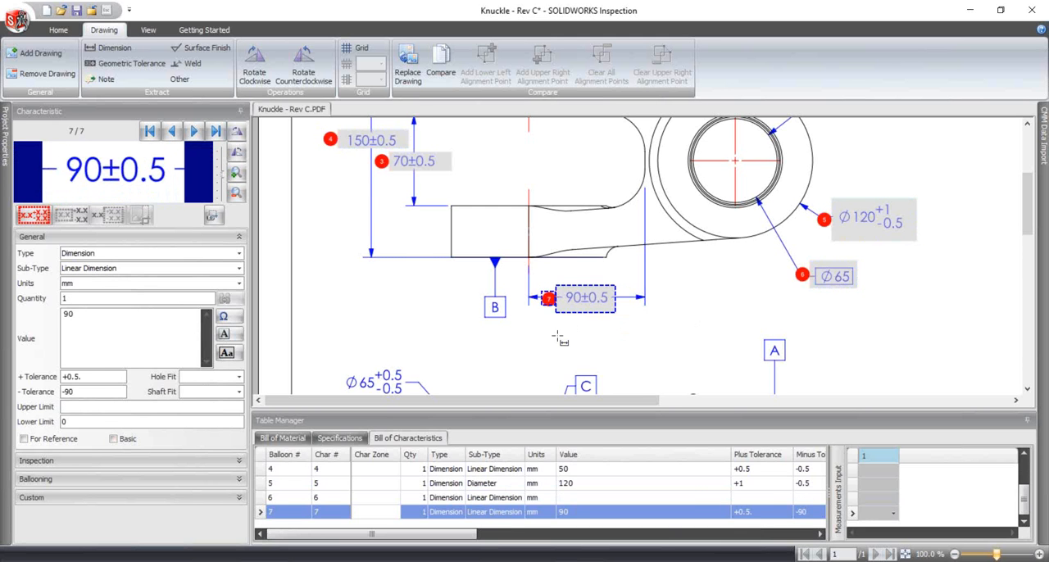
- Extract the 0.5 B feature control frame as a geometric tolerance and set its symbol to parallelism
{"action": "scroll", "coordinate": [559, 339], "scroll_direction": "down", "scroll_amount": 1}
{"action": "scroll", "coordinate": [613, 340], "scroll_direction": "up", "scroll_amount": 5}
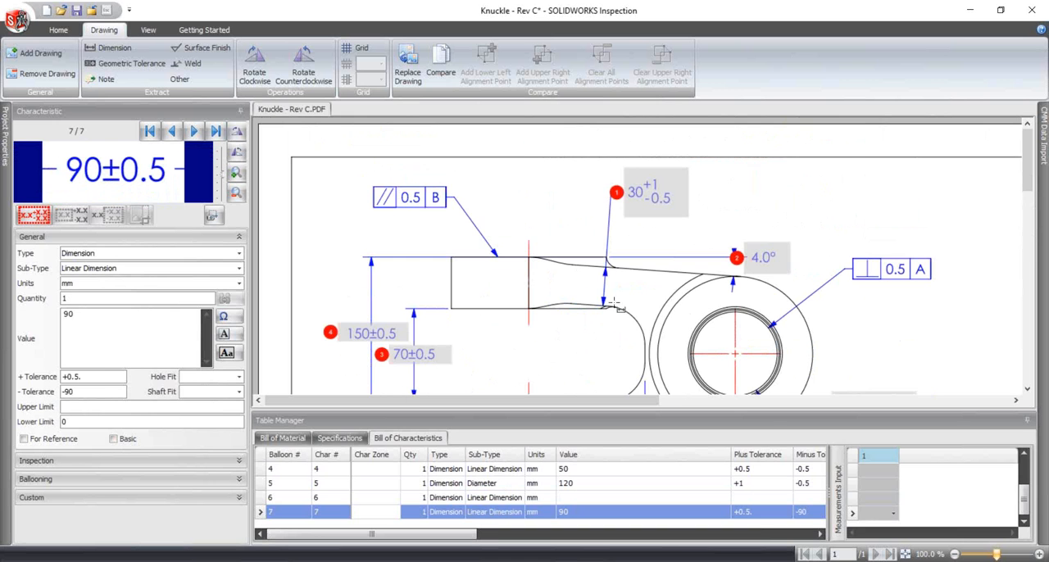
{"action": "left_click", "coordinate": [134, 64]}
{"action": "left_click_drag", "start_coordinate": [368, 183], "coordinate": [457, 215]}
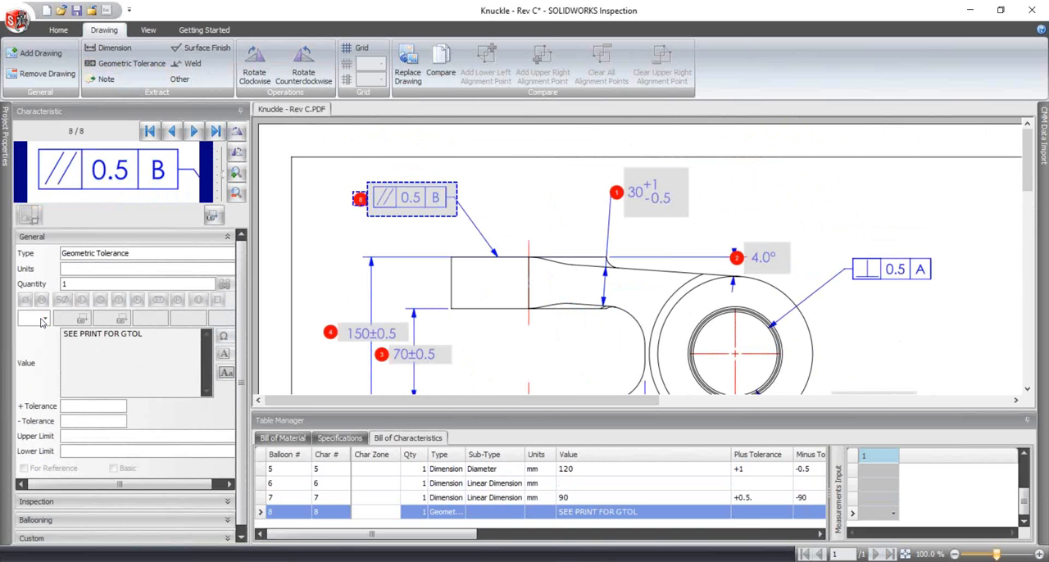
{"action": "left_click", "coordinate": [44, 319]}
{"action": "scroll", "coordinate": [39, 377], "scroll_direction": "down", "scroll_amount": 1}
{"action": "left_click", "coordinate": [39, 382]}
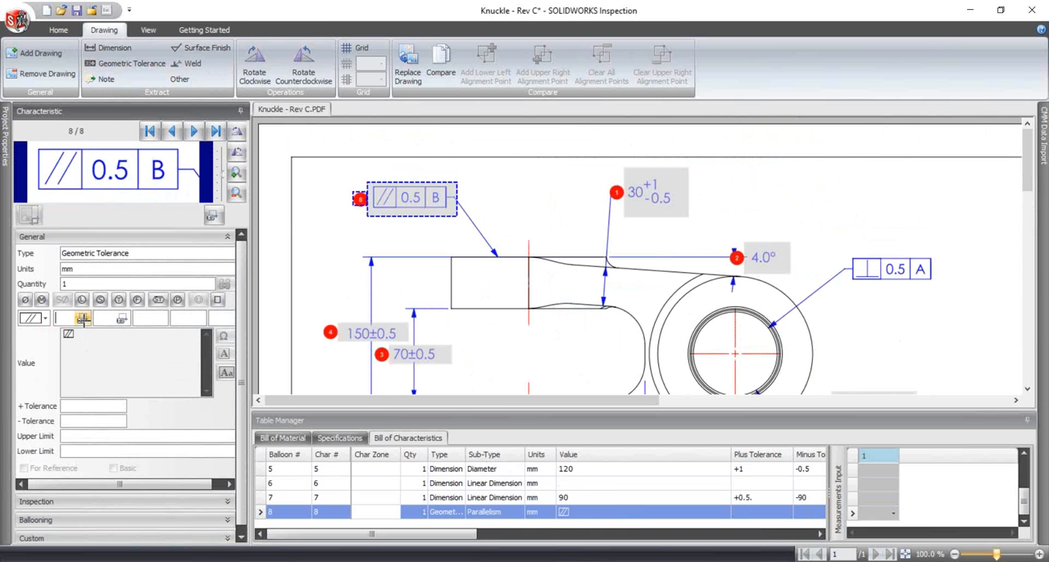
- Set the parallelism characteristic's tolerance to 0.5 and its datum to B
{"action": "left_click_drag", "start_coordinate": [87, 154], "coordinate": [137, 188]}
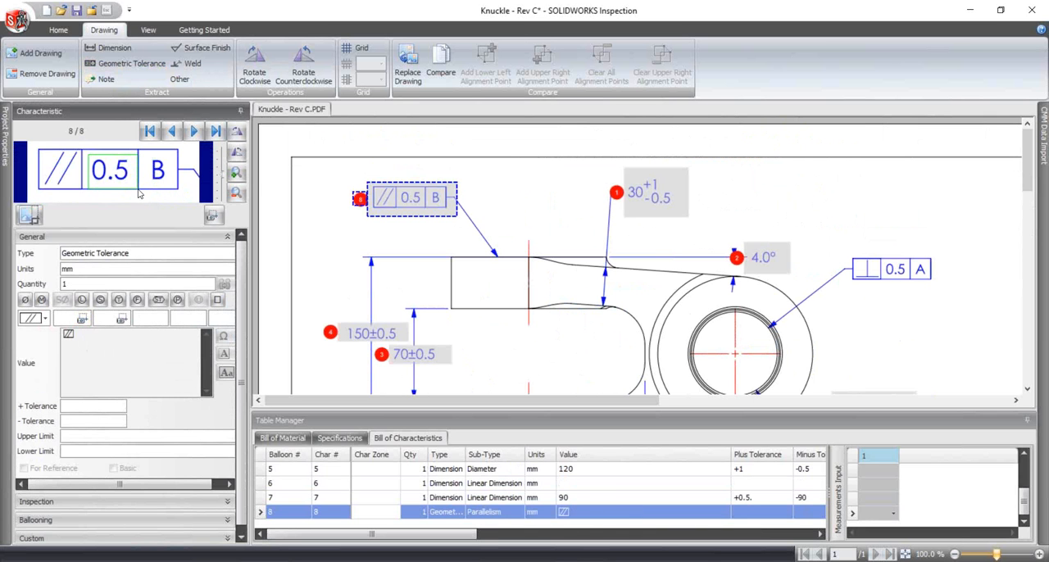
{"action": "left_click", "coordinate": [140, 324]}
{"action": "type", "text": "B"}
{"action": "left_click", "coordinate": [88, 154]}
{"action": "left_click", "coordinate": [82, 320]}
{"action": "left_click_drag", "start_coordinate": [87, 153], "coordinate": [137, 191]}
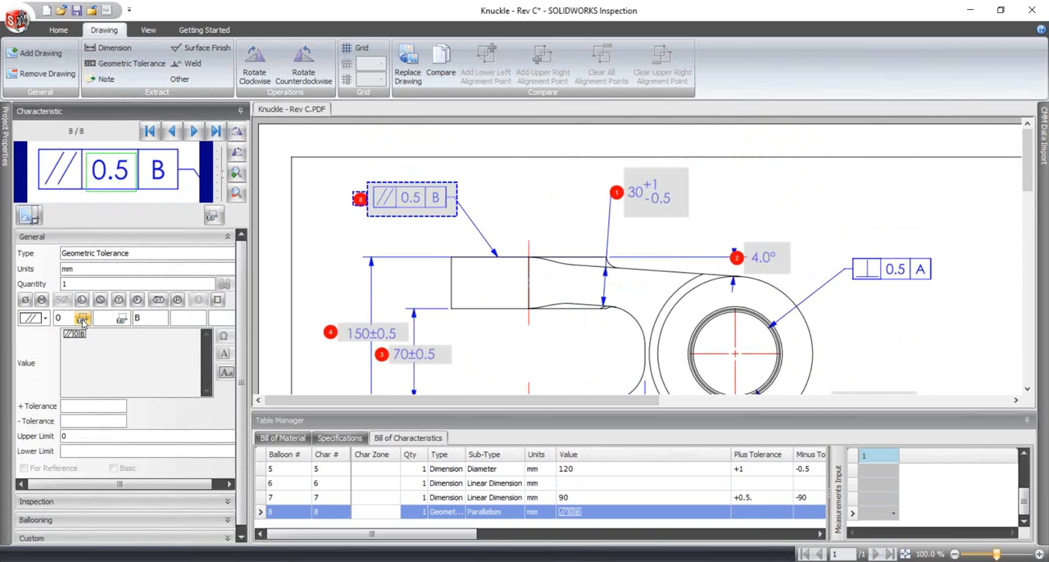
{"action": "double_click", "coordinate": [58, 320]}
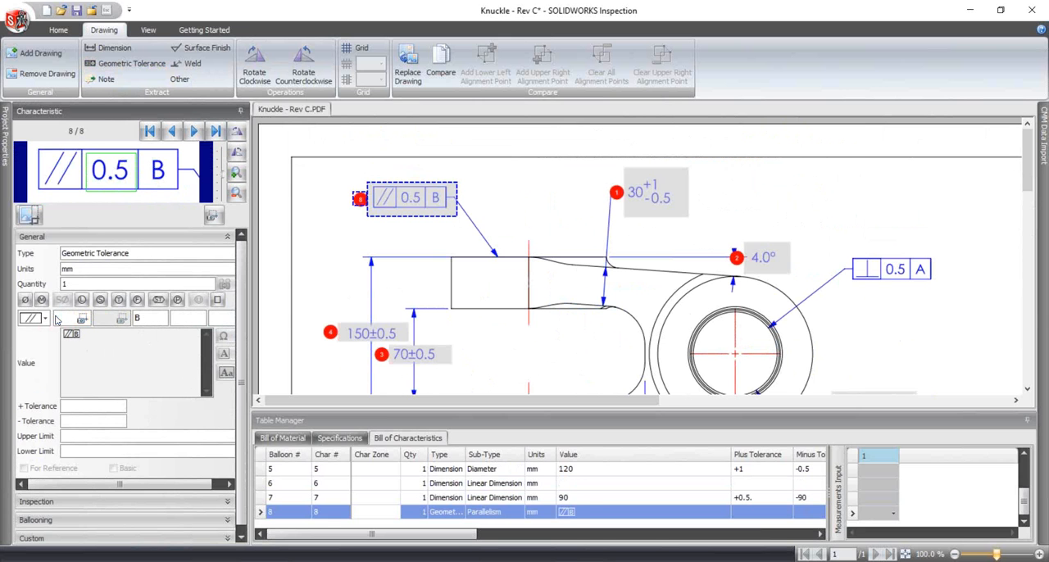
{"action": "type", "text": "0.5"}
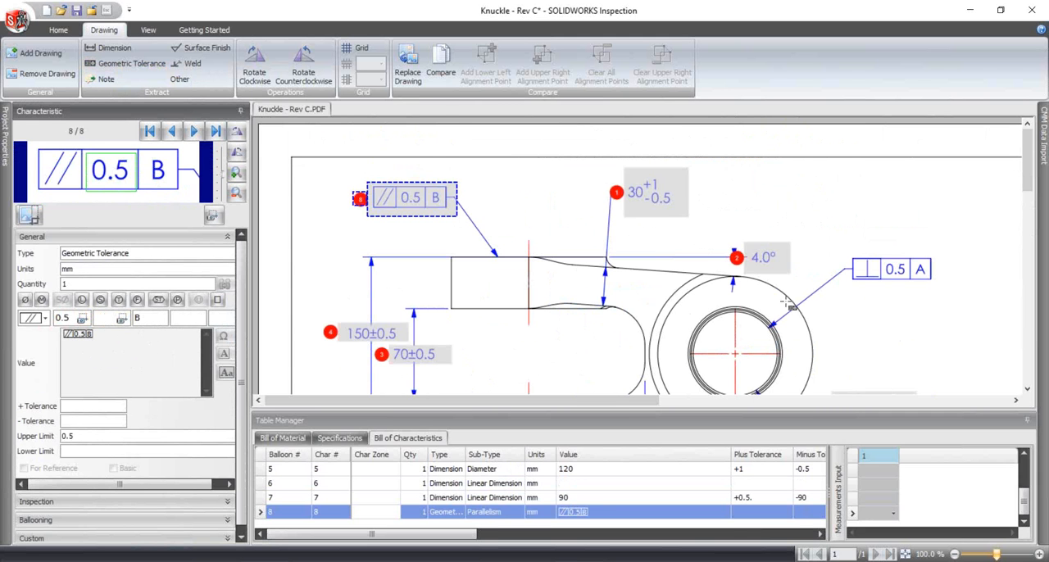
- Extract the notes ANODIZE PER XYZ-50, BREAK ALL SHARP EDGES TO .5 and INSPECT PER XHJ-5250 as characteristics, declining to save the project
{"action": "scroll", "coordinate": [788, 303], "scroll_direction": "down", "scroll_amount": 2}
{"action": "scroll", "coordinate": [918, 234], "scroll_direction": "down", "scroll_amount": 6}
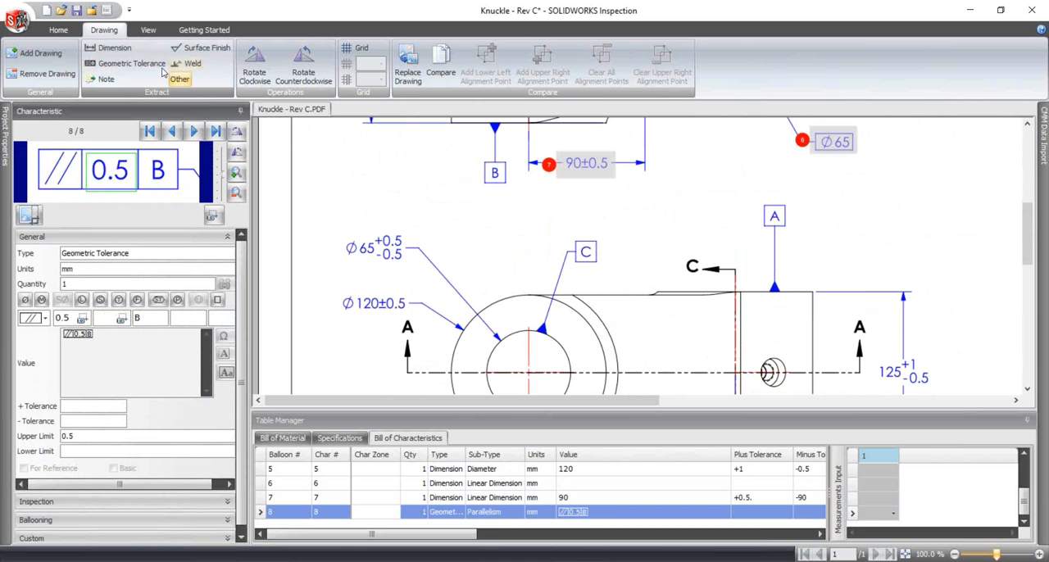
{"action": "scroll", "coordinate": [634, 405], "scroll_direction": "right", "scroll_amount": 5}
{"action": "left_click_drag", "start_coordinate": [638, 406], "coordinate": [784, 403]}
{"action": "scroll", "coordinate": [869, 330], "scroll_direction": "down", "scroll_amount": 10}
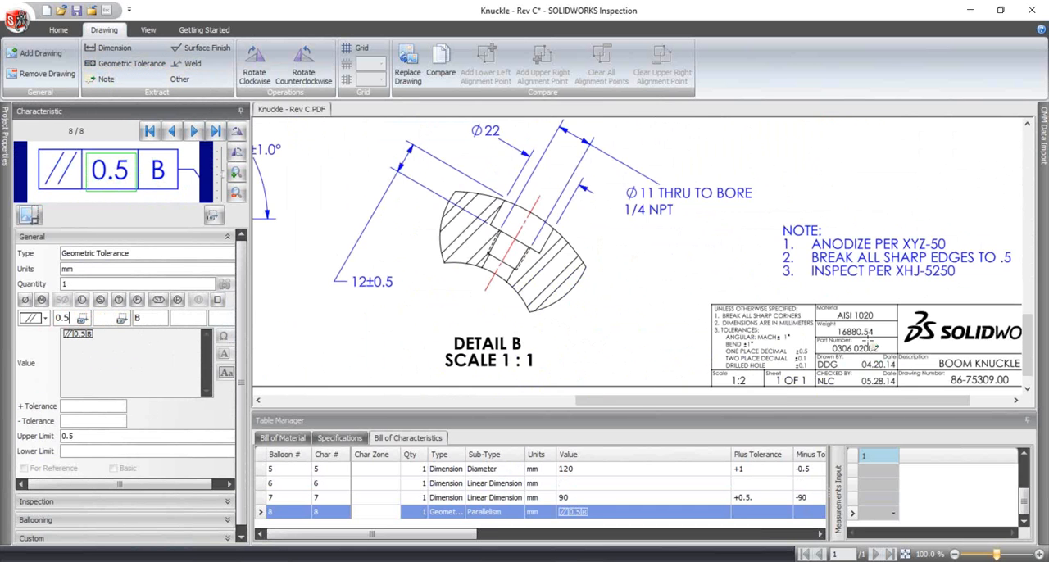
{"action": "left_click_drag", "start_coordinate": [877, 399], "coordinate": [945, 399]}
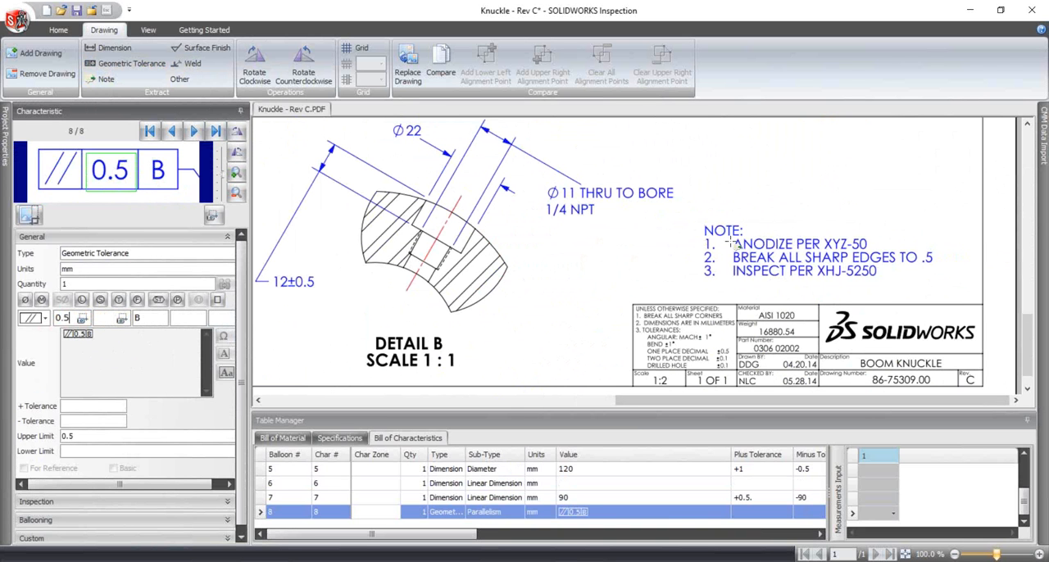
{"action": "left_click_drag", "start_coordinate": [724, 236], "coordinate": [874, 254]}
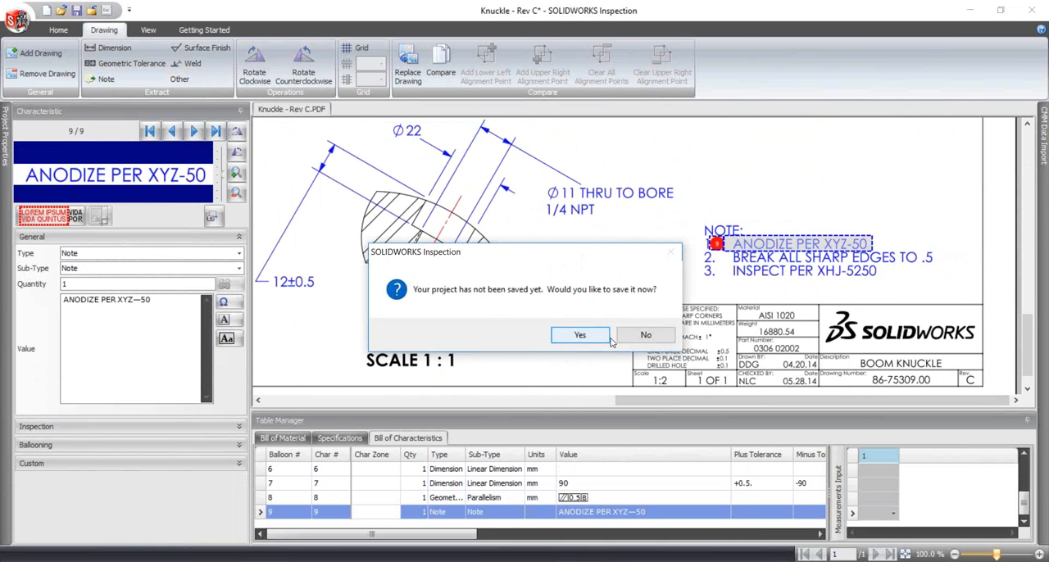
{"action": "left_click", "coordinate": [636, 336]}
{"action": "left_click_drag", "start_coordinate": [935, 266], "coordinate": [733, 254]}
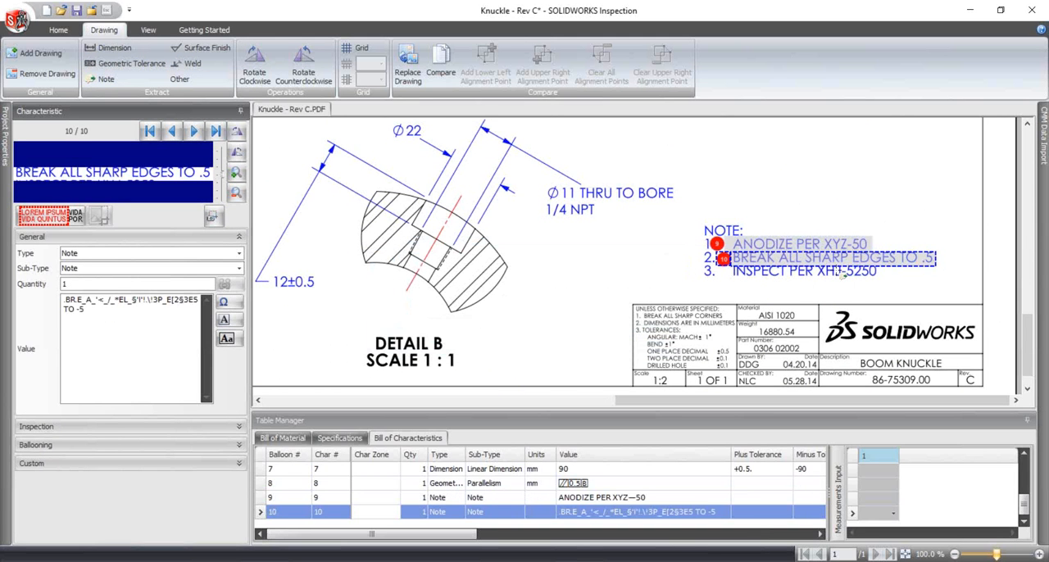
{"action": "left_click_drag", "start_coordinate": [876, 283], "coordinate": [725, 265]}
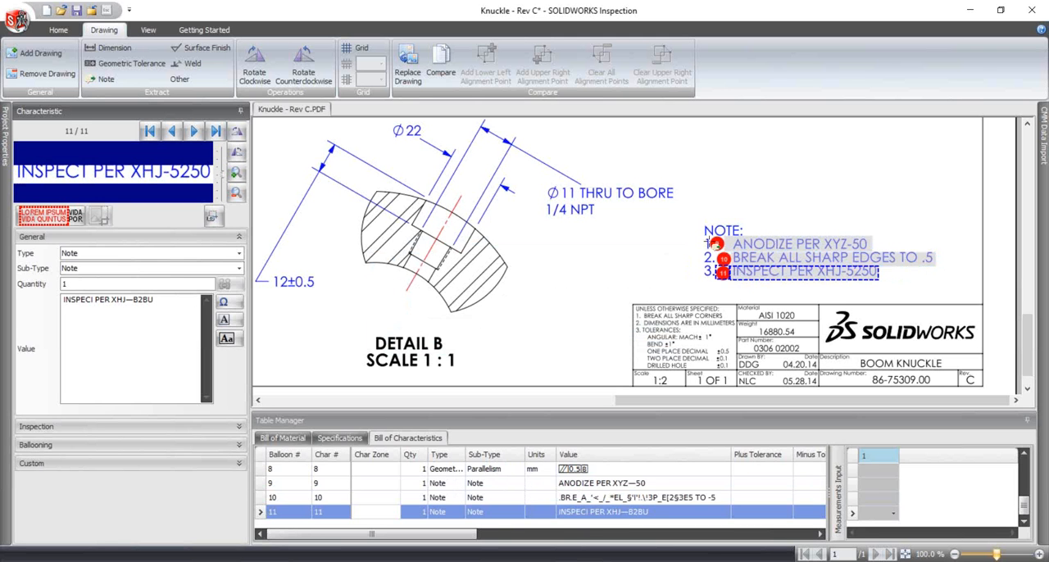
- Group the three extracted note characteristics so they share one balloon number with sub-numbers
{"action": "left_click", "coordinate": [715, 245]}
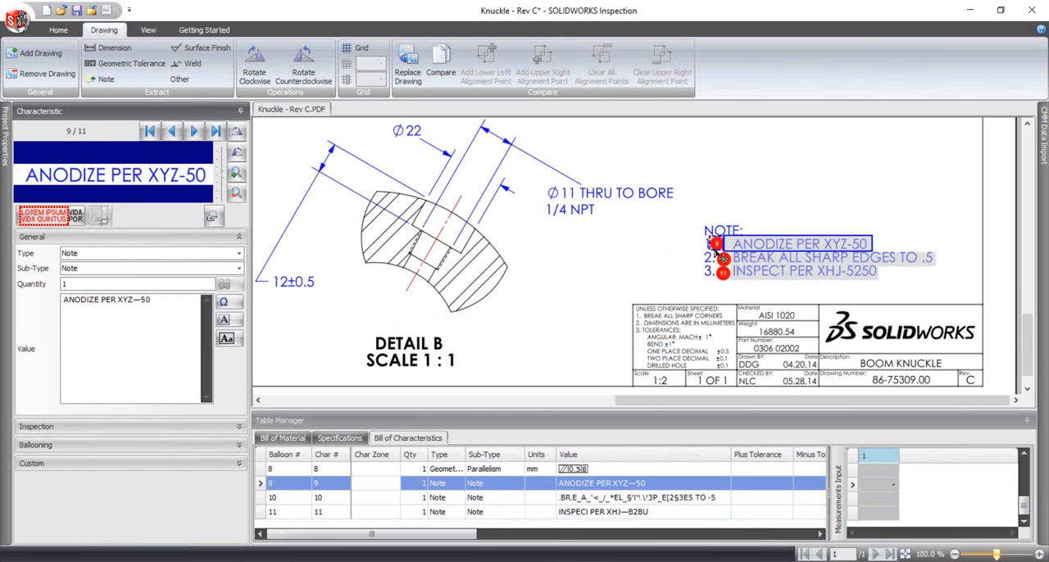
{"action": "left_click", "coordinate": [721, 259], "text": "ctrl"}
{"action": "left_click", "coordinate": [721, 273], "text": "ctrl"}
{"action": "right_click", "coordinate": [724, 274]}
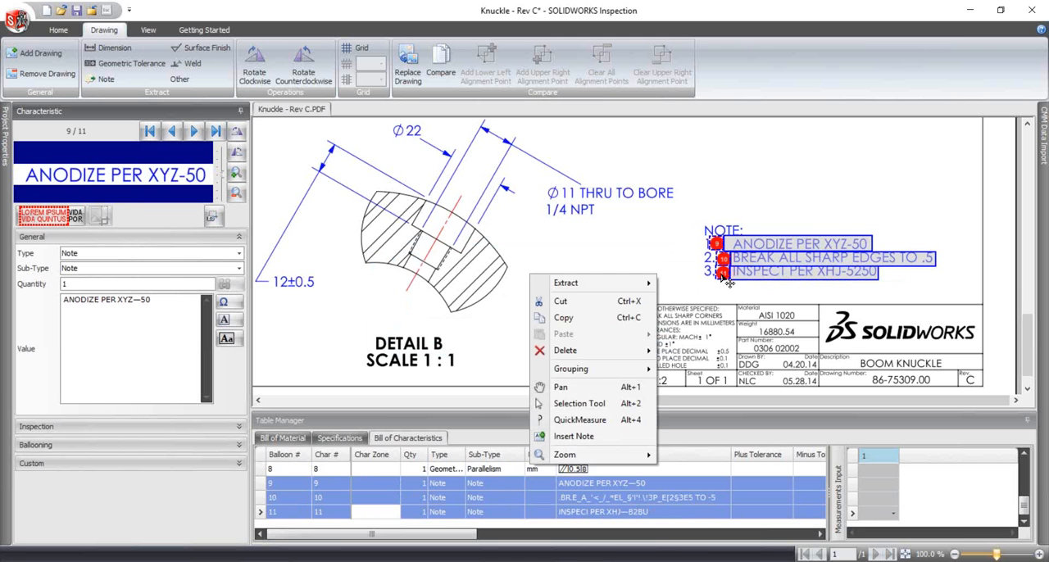
{"action": "mouse_move", "coordinate": [571, 376]}
{"action": "left_click", "coordinate": [692, 373]}
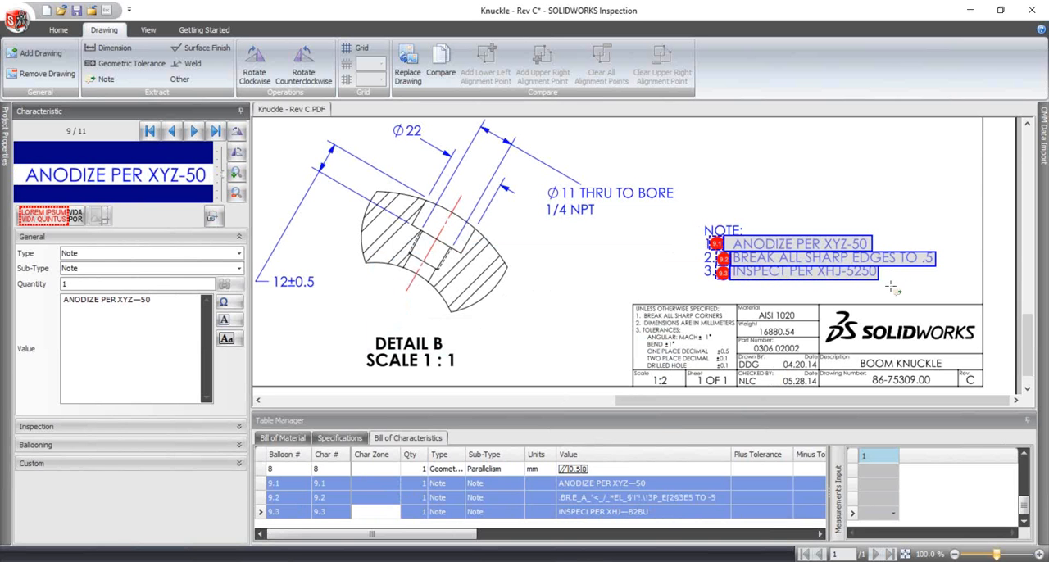
- Extract the 160±0.5, Ø120±0.5, Ø65 +0.5/-0.5 and 125 +1/-0.5 dimensions of the lower view as characteristics
{"action": "left_click_drag", "start_coordinate": [799, 402], "coordinate": [447, 402]}
{"action": "scroll", "coordinate": [795, 300], "scroll_direction": "up", "scroll_amount": 5}
{"action": "scroll", "coordinate": [795, 300], "scroll_direction": "up", "scroll_amount": 3}
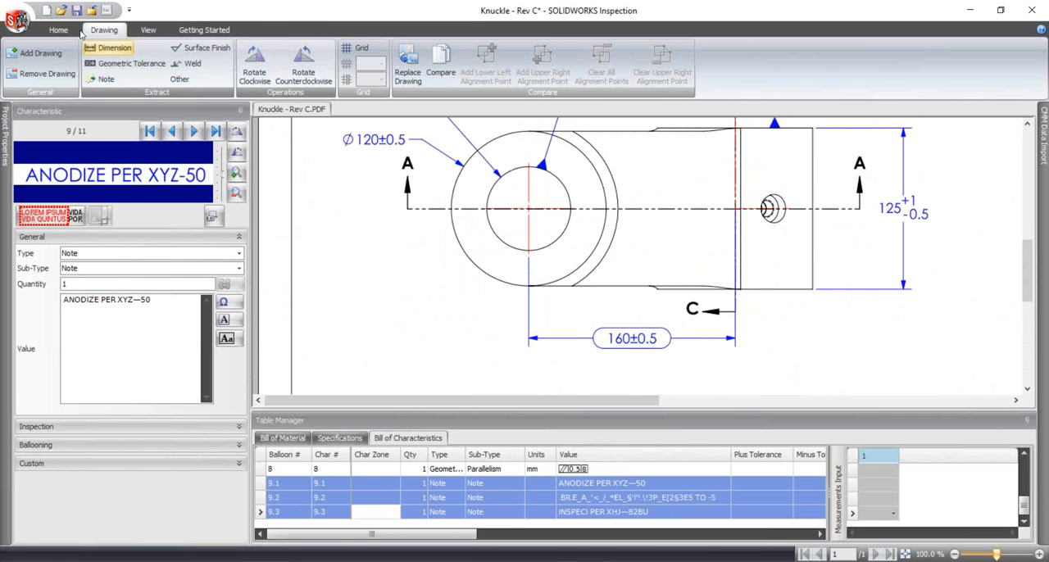
{"action": "left_click_drag", "start_coordinate": [579, 319], "coordinate": [686, 358]}
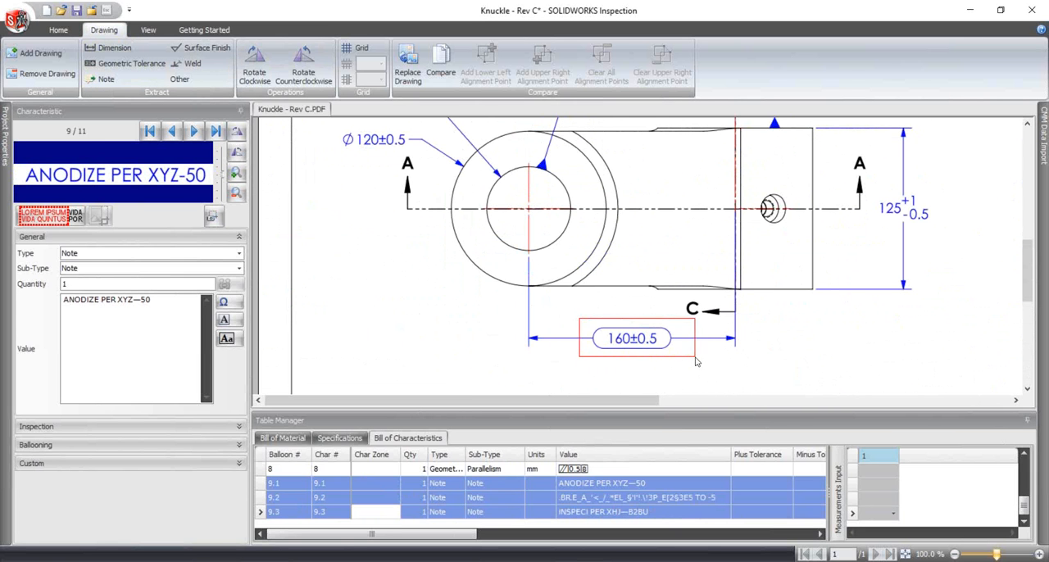
{"action": "scroll", "coordinate": [461, 249], "scroll_direction": "up", "scroll_amount": 3}
{"action": "left_click_drag", "start_coordinate": [333, 212], "coordinate": [419, 239]}
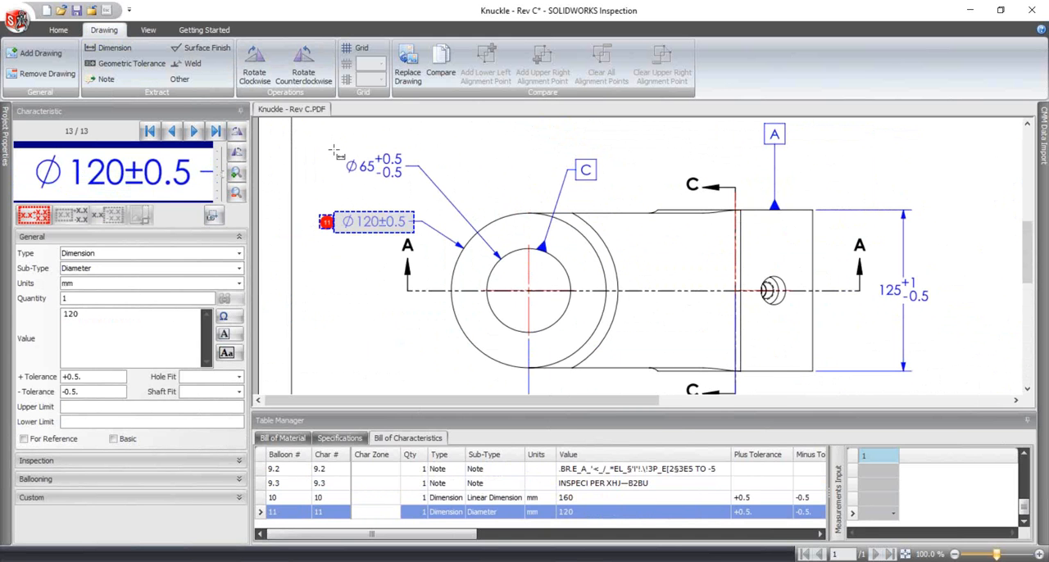
{"action": "left_click_drag", "start_coordinate": [334, 151], "coordinate": [411, 190]}
{"action": "left_click_drag", "start_coordinate": [870, 276], "coordinate": [941, 311]}
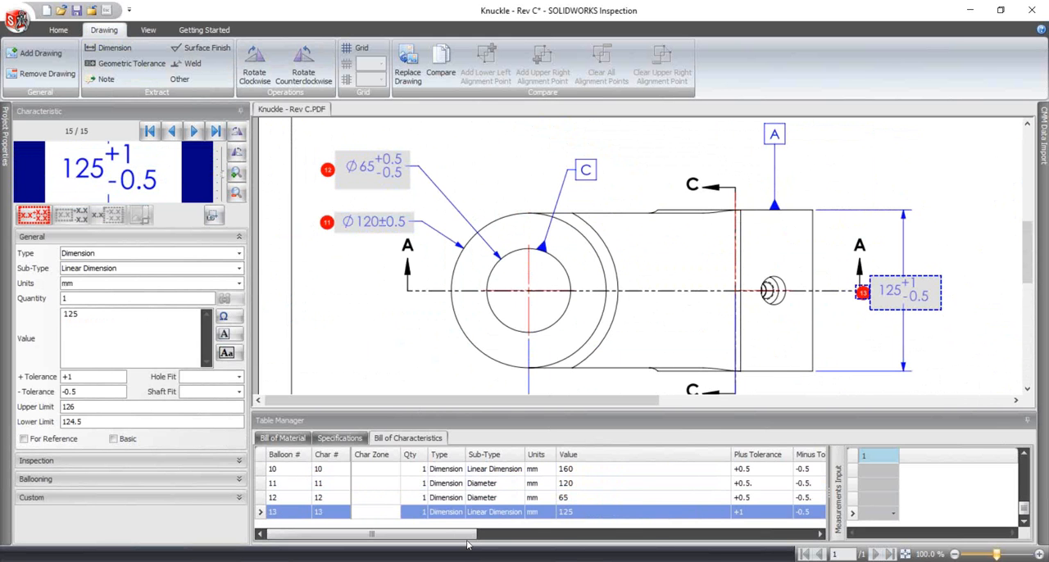
- Review the bill of characteristics, checking the rows and the columns from values and tolerances through to classification and file name
{"action": "scroll", "coordinate": [573, 496], "scroll_direction": "up", "scroll_amount": 3}
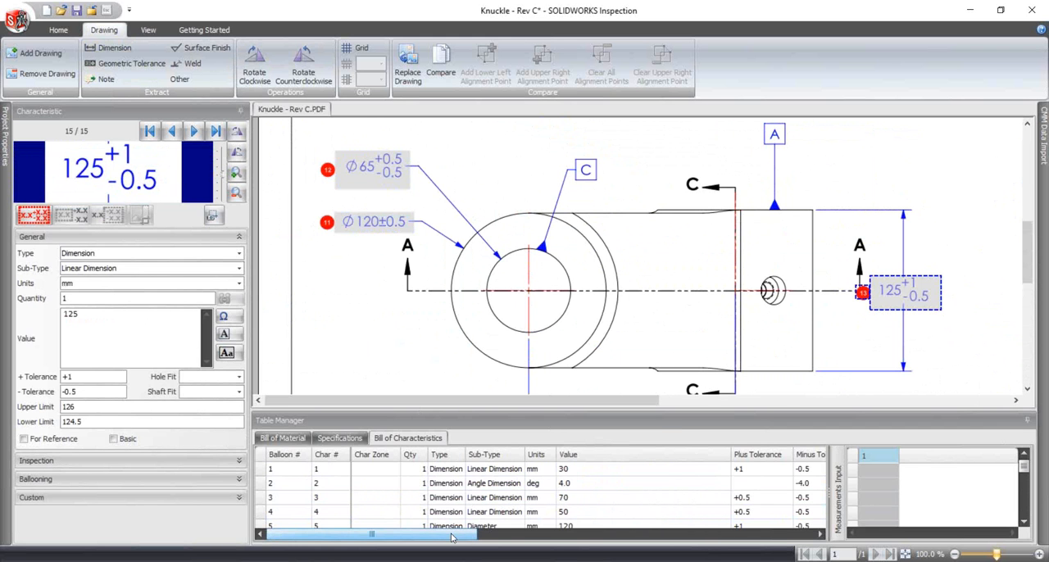
{"action": "left_click_drag", "start_coordinate": [448, 538], "coordinate": [463, 538]}
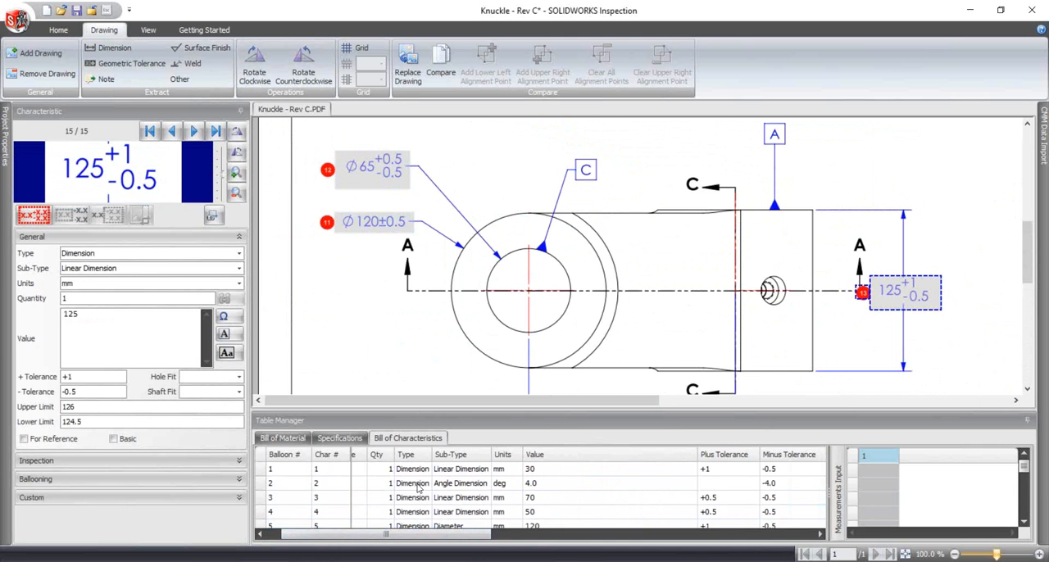
{"action": "scroll", "coordinate": [553, 512], "scroll_direction": "down", "scroll_amount": 1}
{"action": "scroll", "coordinate": [553, 512], "scroll_direction": "down", "scroll_amount": 1}
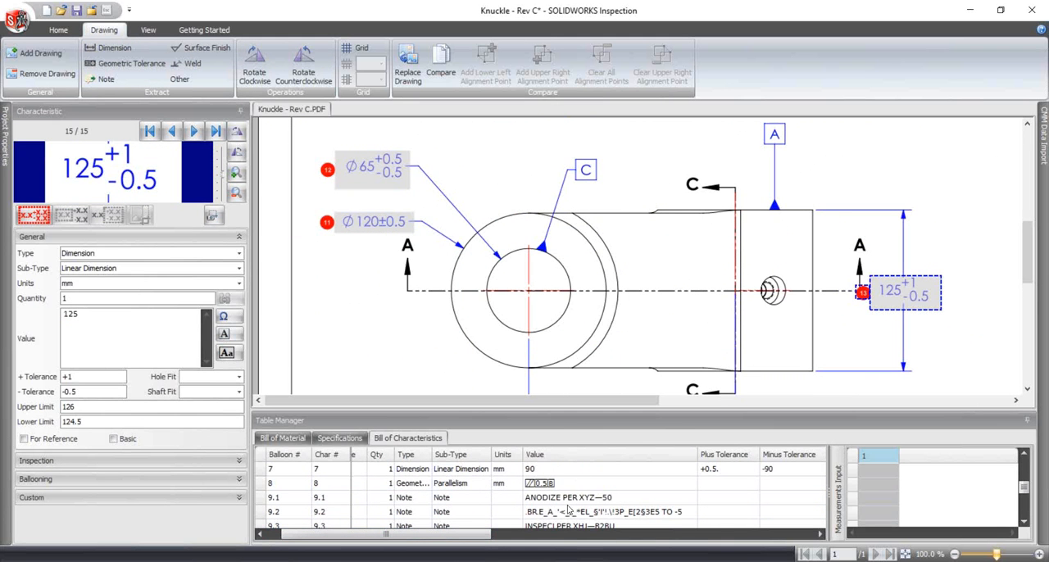
{"action": "scroll", "coordinate": [685, 501], "scroll_direction": "up", "scroll_amount": 2}
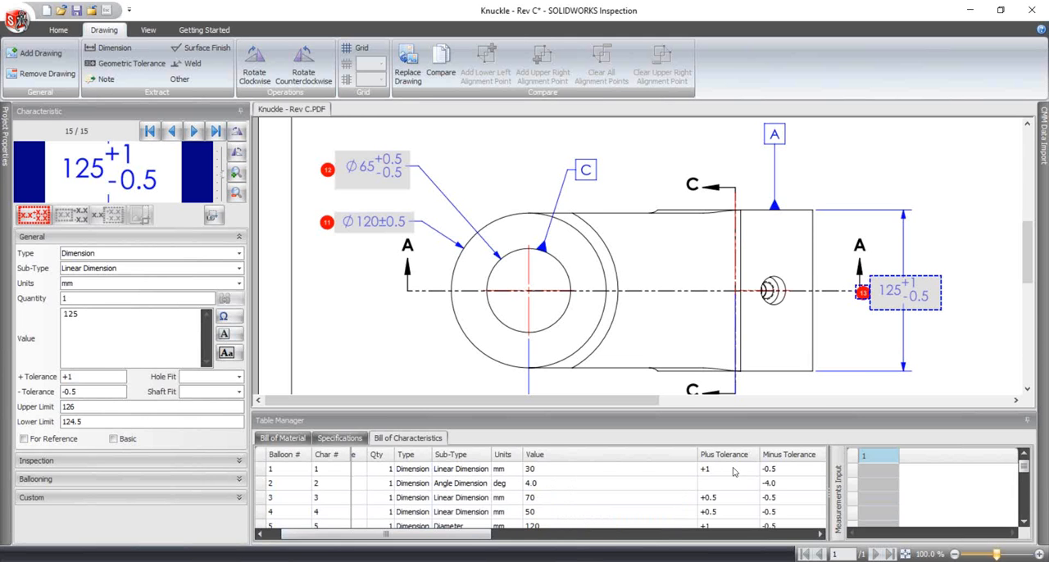
{"action": "left_click_drag", "start_coordinate": [490, 534], "coordinate": [816, 534]}
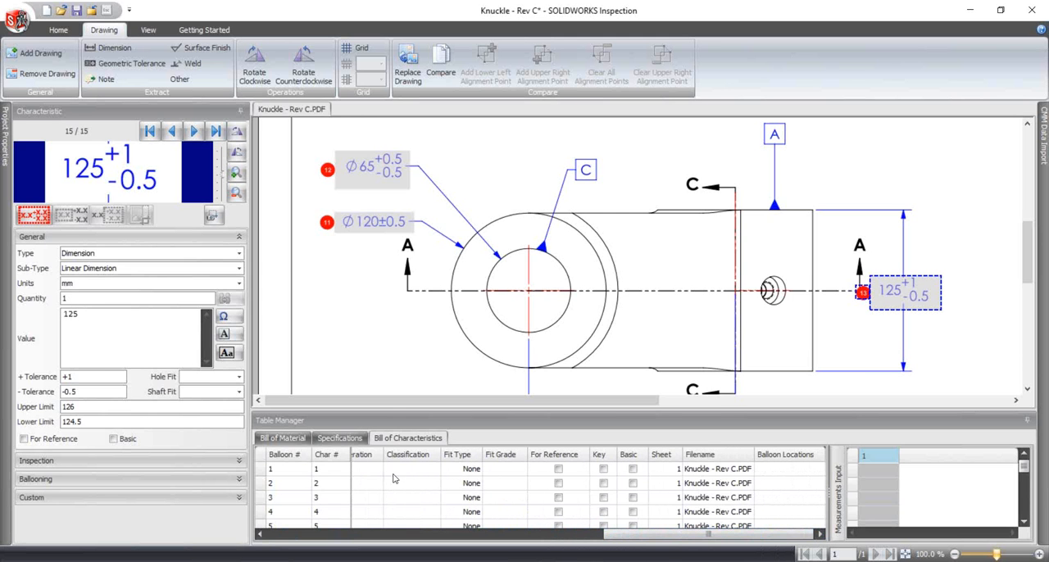
{"action": "scroll", "coordinate": [606, 514], "scroll_direction": "down", "scroll_amount": 3}
{"action": "mouse_move", "coordinate": [637, 530]}
{"action": "left_mouse_down"}
{"action": "mouse_move", "coordinate": [585, 541]}
{"action": "mouse_move", "coordinate": [339, 537]}
{"action": "left_mouse_up"}
- For the Ø120±0.5 characteristic, set the inspection operation to Anodizing, the classification to Critical and the method to Digital Calipers
{"action": "left_click", "coordinate": [379, 228]}
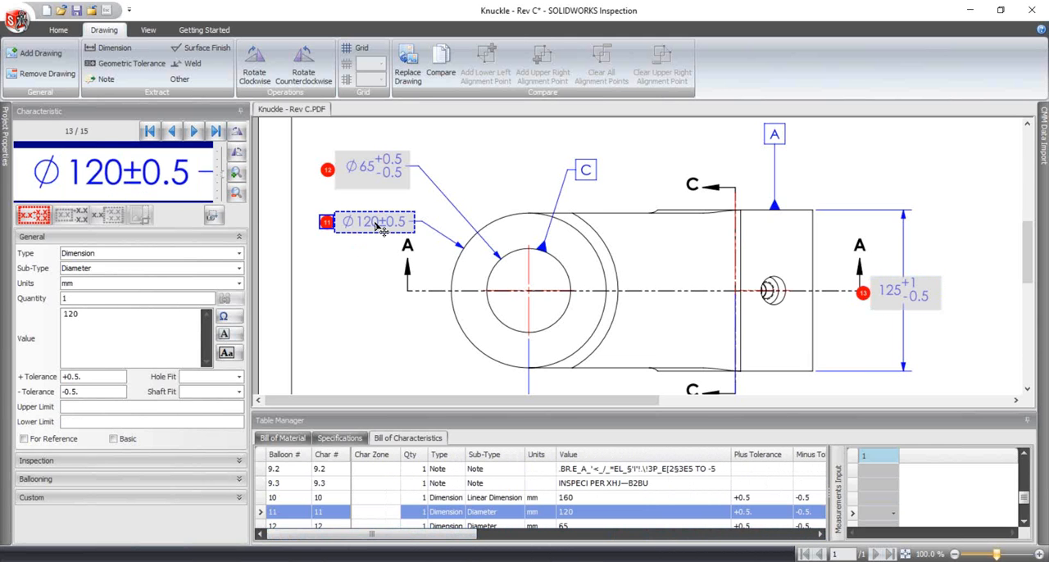
{"action": "left_click", "coordinate": [68, 461]}
{"action": "left_click", "coordinate": [227, 467]}
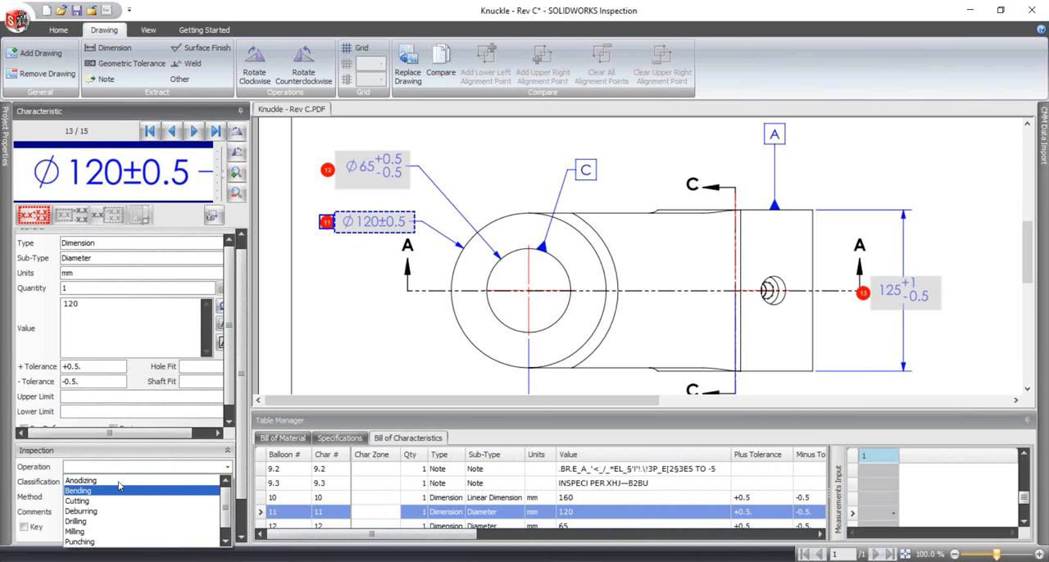
{"action": "left_click", "coordinate": [90, 481]}
{"action": "left_click", "coordinate": [186, 483]}
{"action": "left_click", "coordinate": [226, 483]}
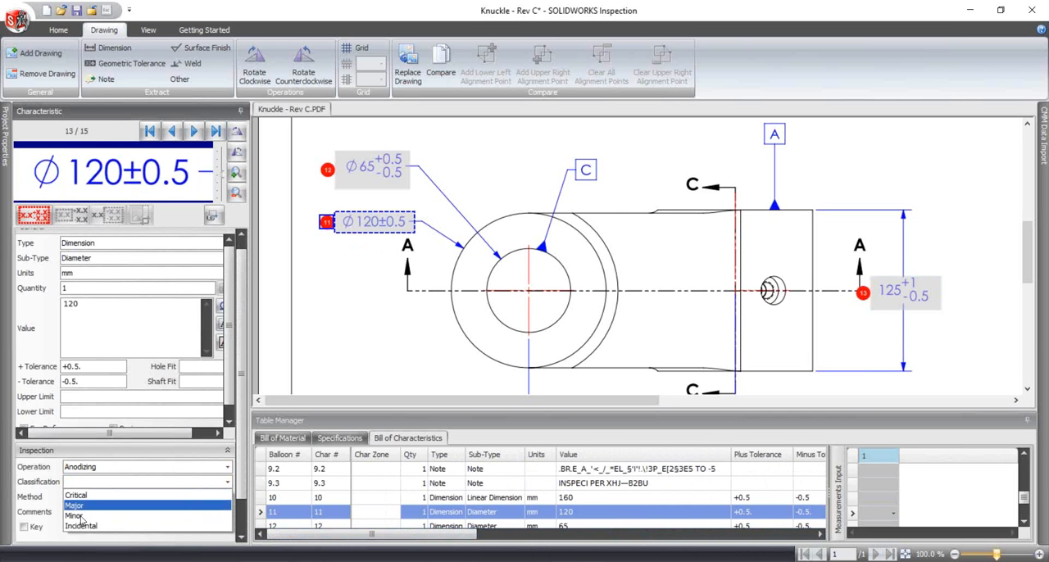
{"action": "left_click", "coordinate": [111, 494]}
{"action": "left_click", "coordinate": [227, 497]}
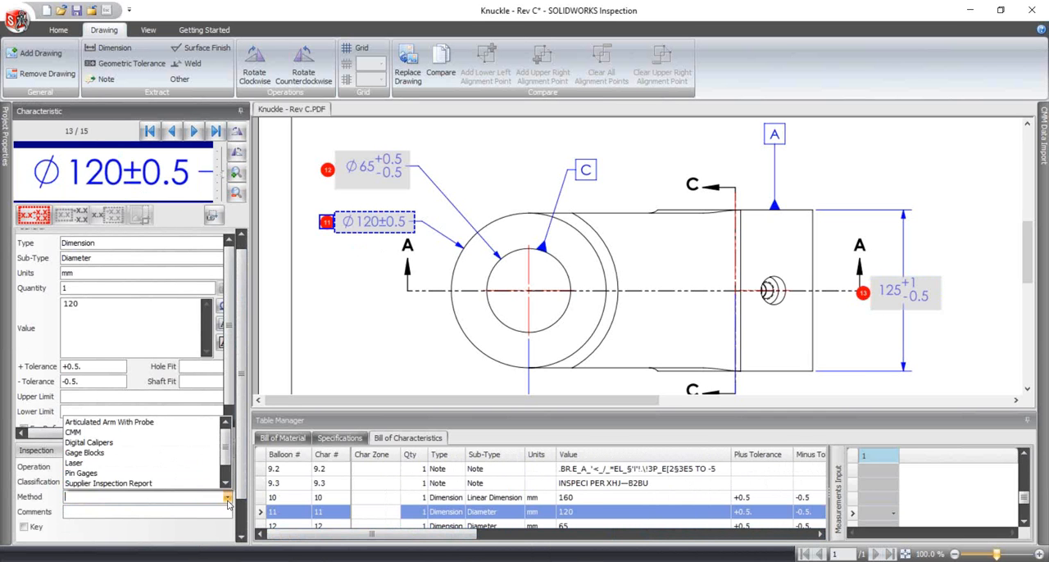
{"action": "left_click", "coordinate": [87, 443]}
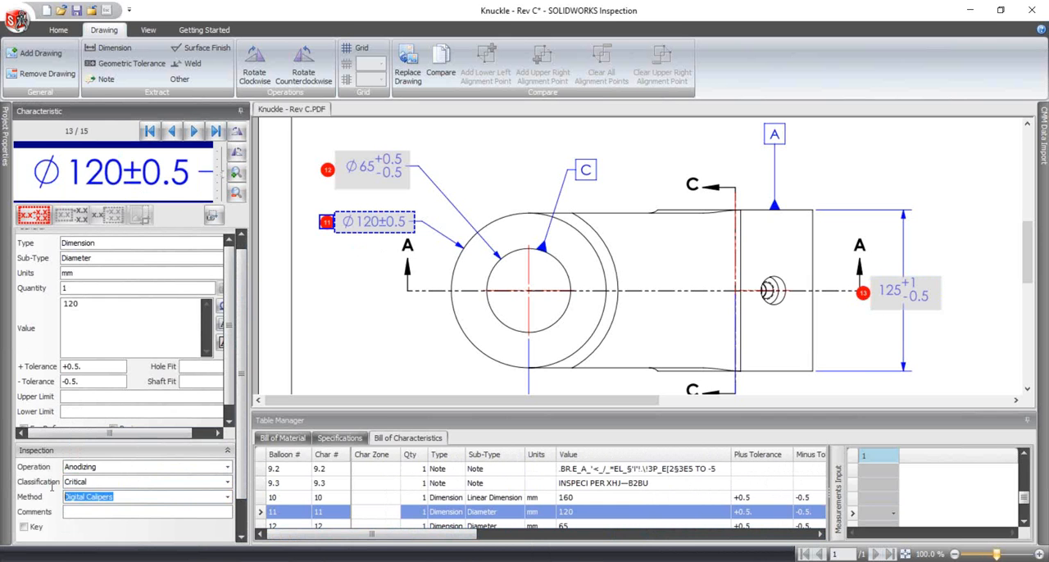
{"action": "left_click", "coordinate": [130, 497]}
{"action": "left_click_drag", "start_coordinate": [461, 543], "coordinate": [385, 549]}
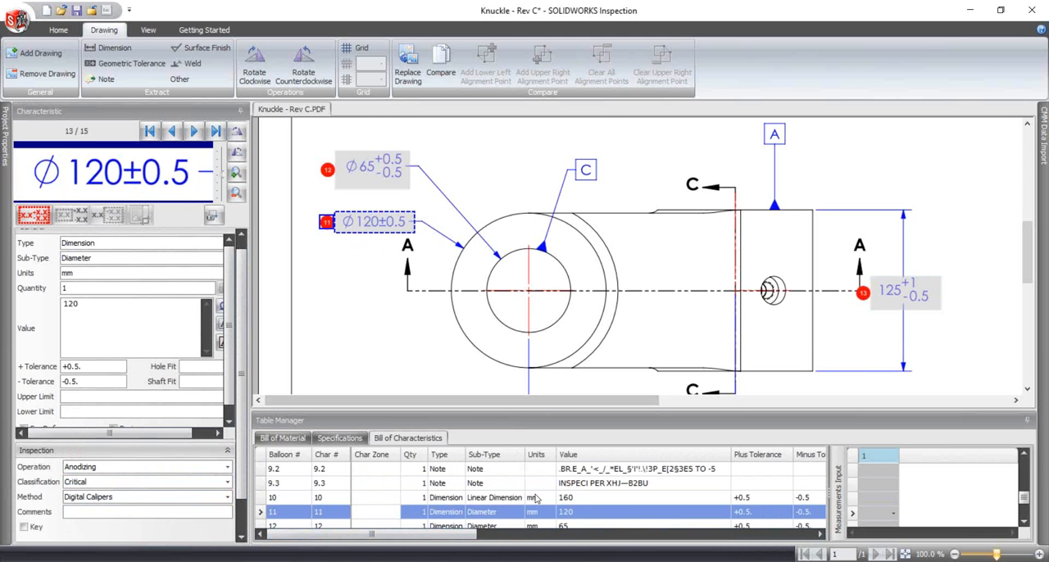
- For the Ø65 +0.5/-0.5 characteristic, set the inspection classification to Major and the method to CMM
{"action": "key", "text": "Down"}
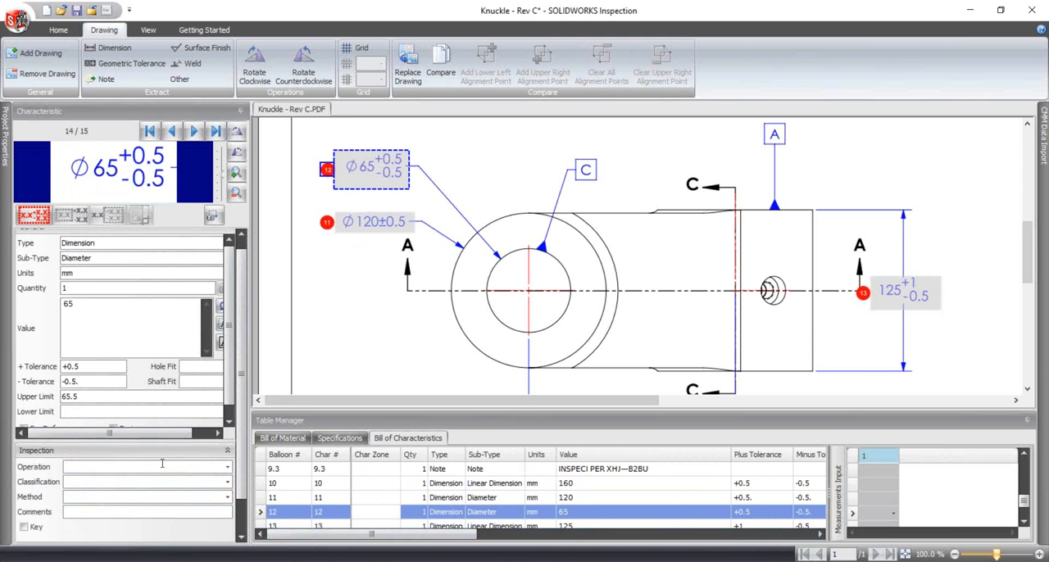
{"action": "left_click", "coordinate": [204, 468]}
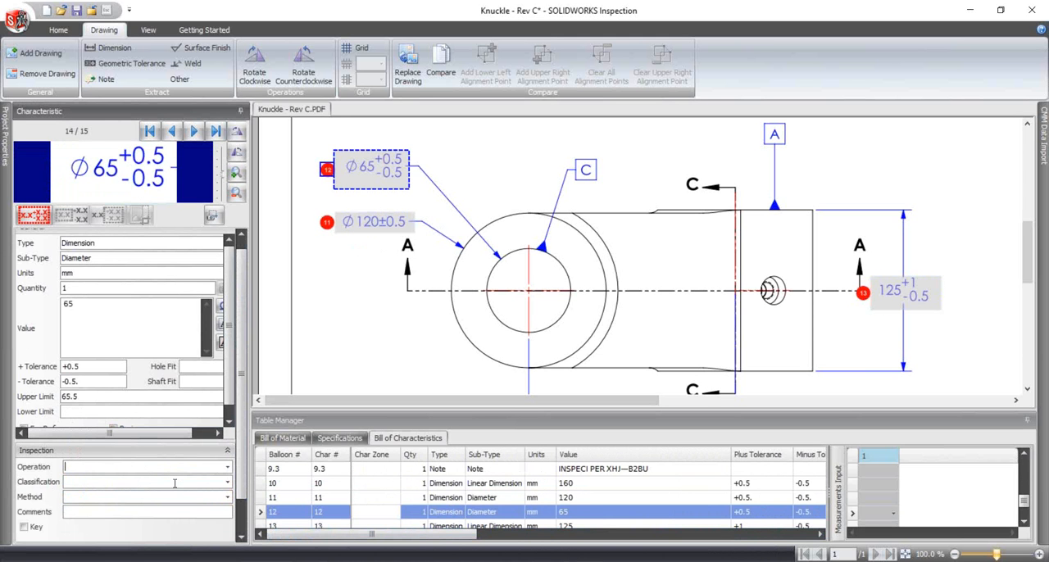
{"action": "left_click", "coordinate": [229, 482]}
{"action": "left_click", "coordinate": [121, 505]}
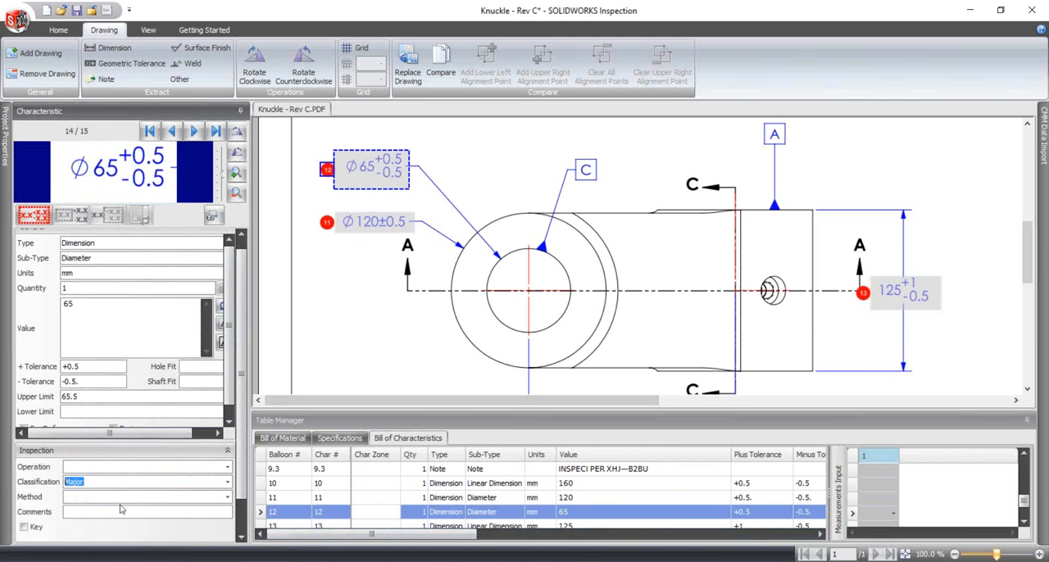
{"action": "left_click", "coordinate": [228, 497]}
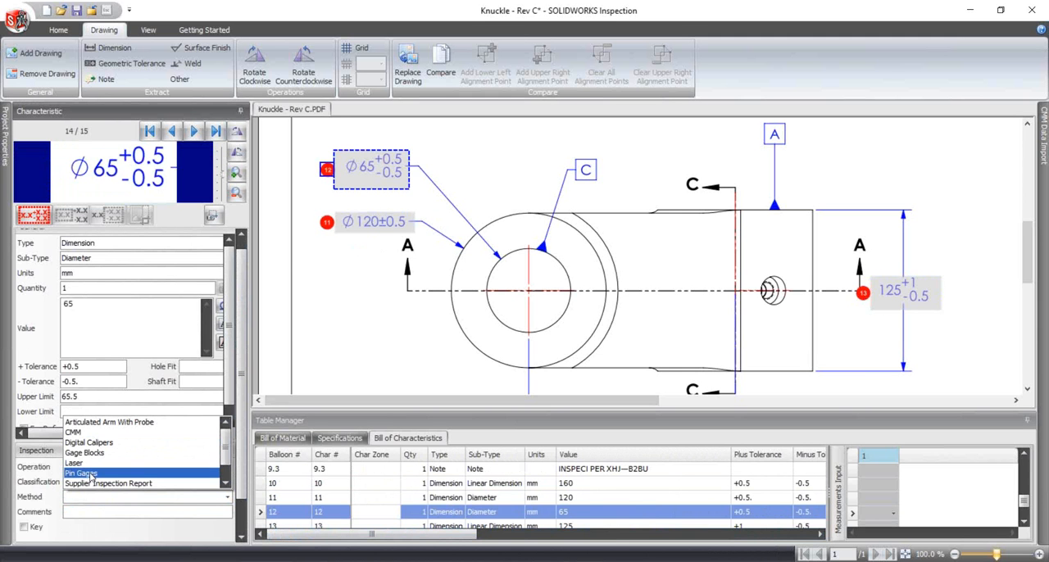
{"action": "left_click", "coordinate": [92, 432]}
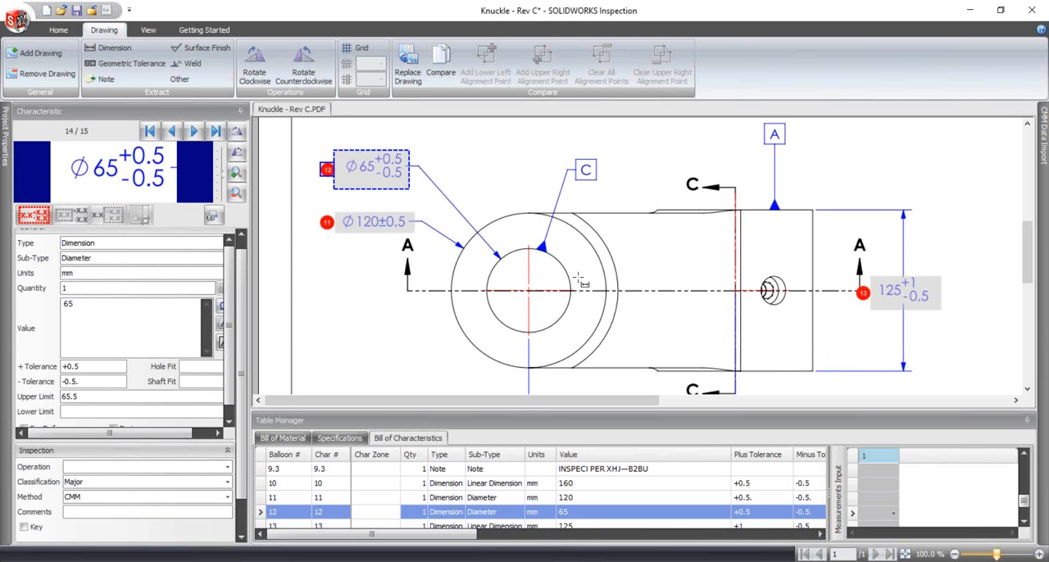
{"action": "scroll", "coordinate": [708, 358], "scroll_direction": "right", "scroll_amount": 5}
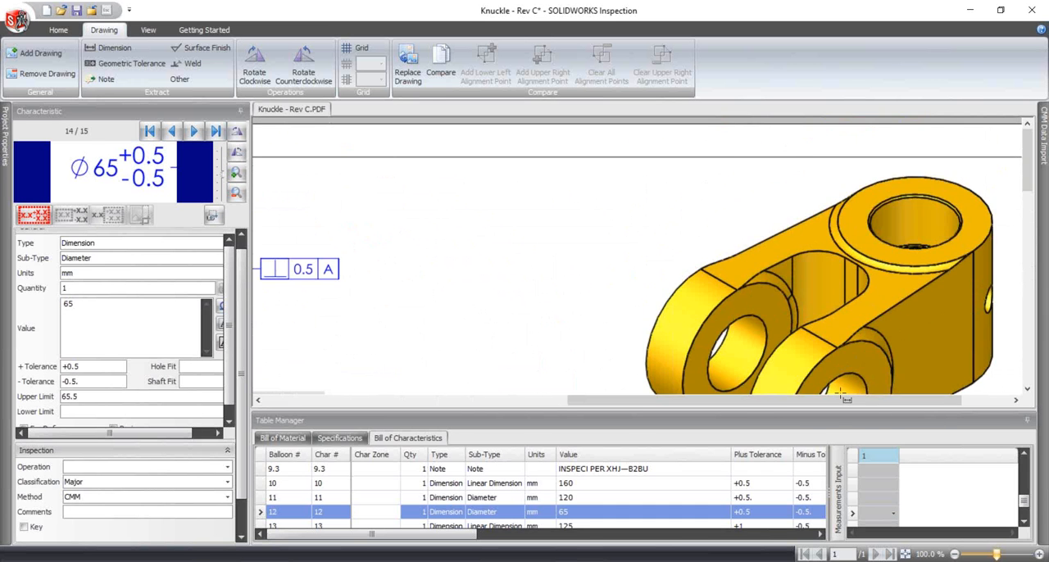
{"action": "left_click_drag", "start_coordinate": [840, 401], "coordinate": [658, 403]}
{"action": "scroll", "coordinate": [662, 404], "scroll_direction": "down", "scroll_amount": 5}
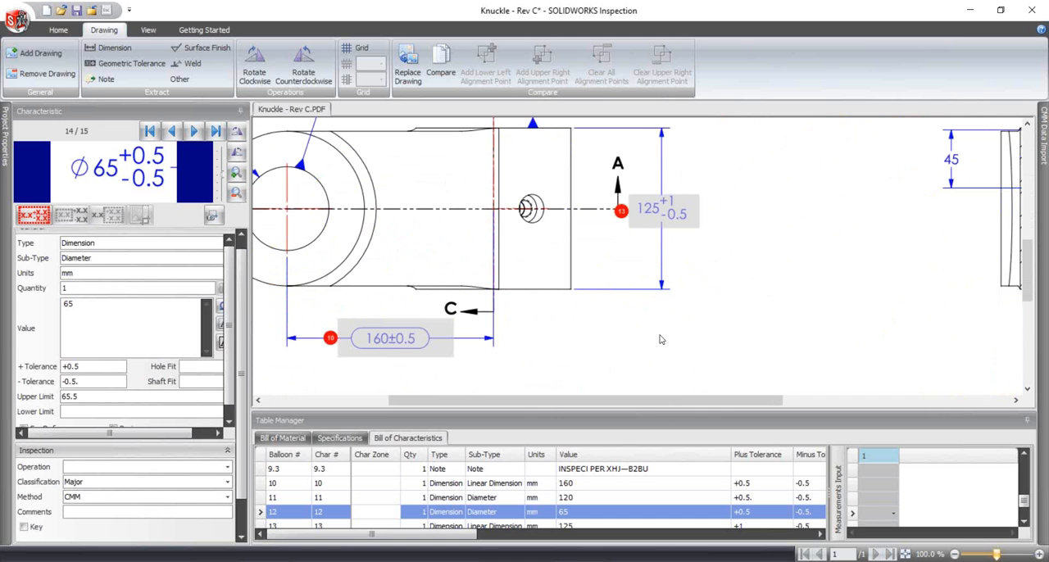
- Start an Excel export and add the AS9102 - Resemin.xlt template from the desktop demo folder's Templates to the export templates
{"action": "left_click", "coordinate": [147, 29]}
{"action": "left_click", "coordinate": [57, 30]}
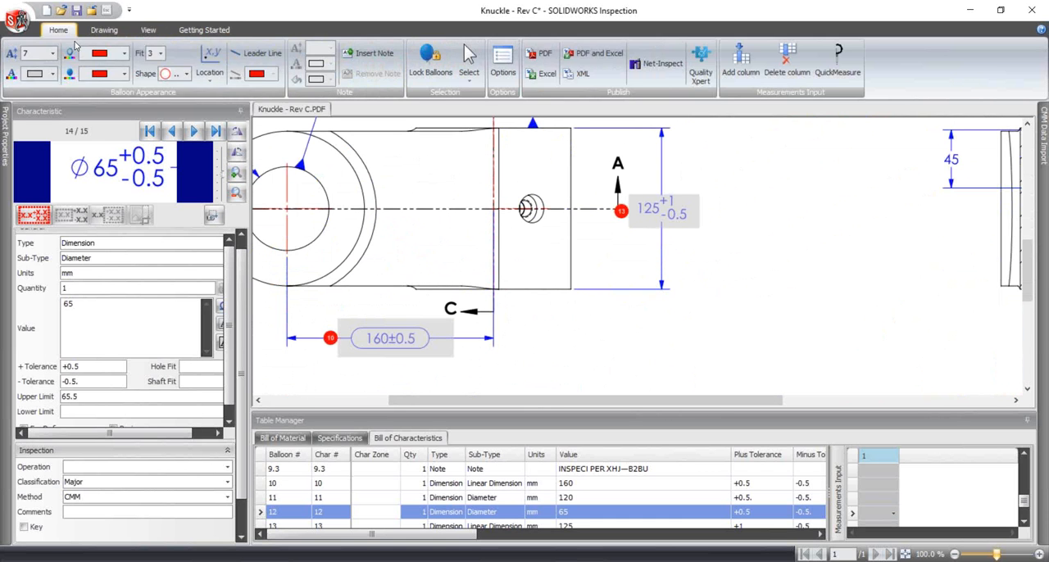
{"action": "left_click", "coordinate": [544, 74]}
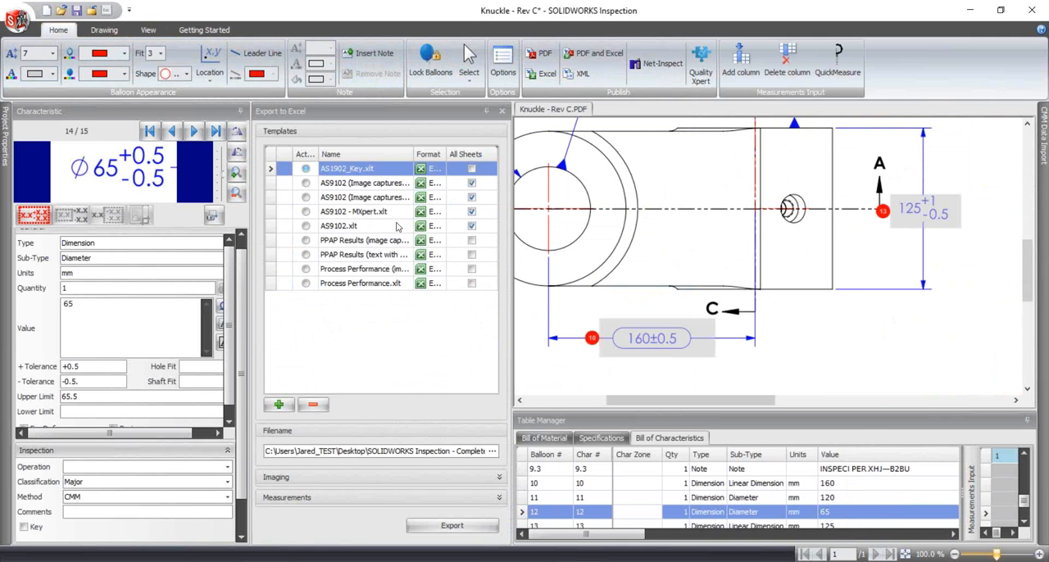
{"action": "left_click", "coordinate": [293, 406]}
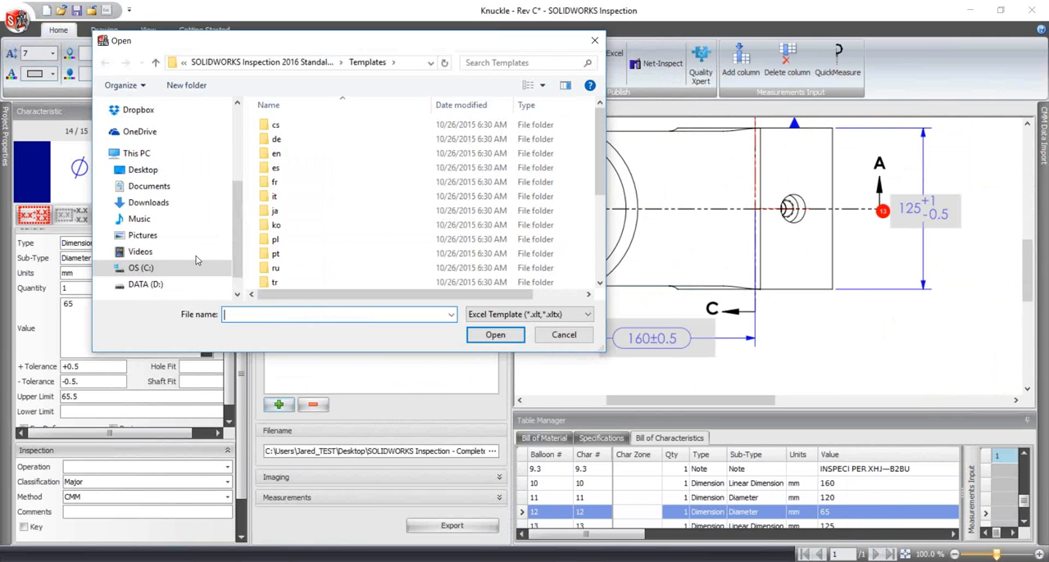
{"action": "left_click", "coordinate": [148, 172]}
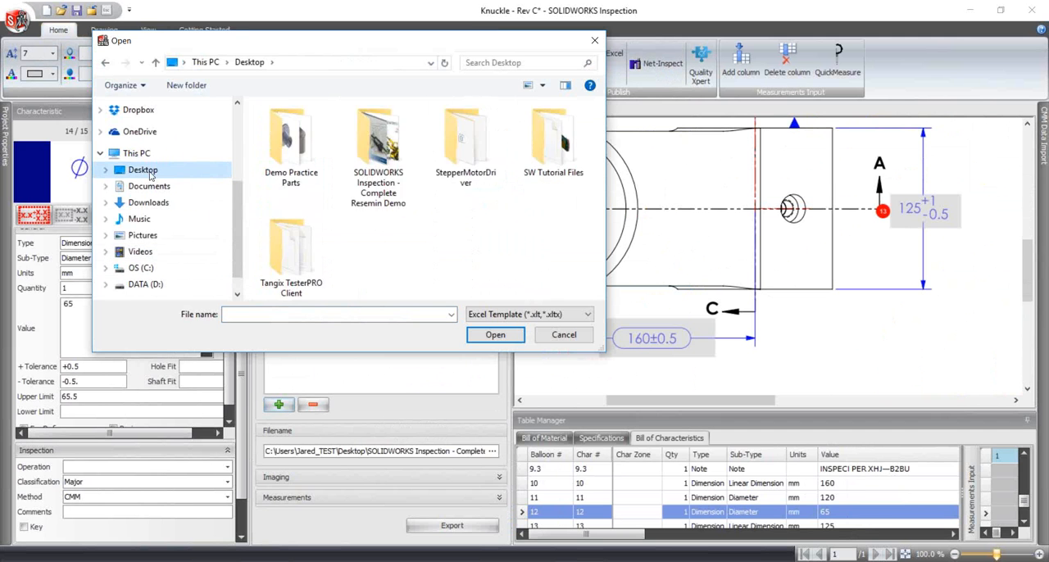
{"action": "double_click", "coordinate": [378, 156]}
{"action": "double_click", "coordinate": [369, 153]}
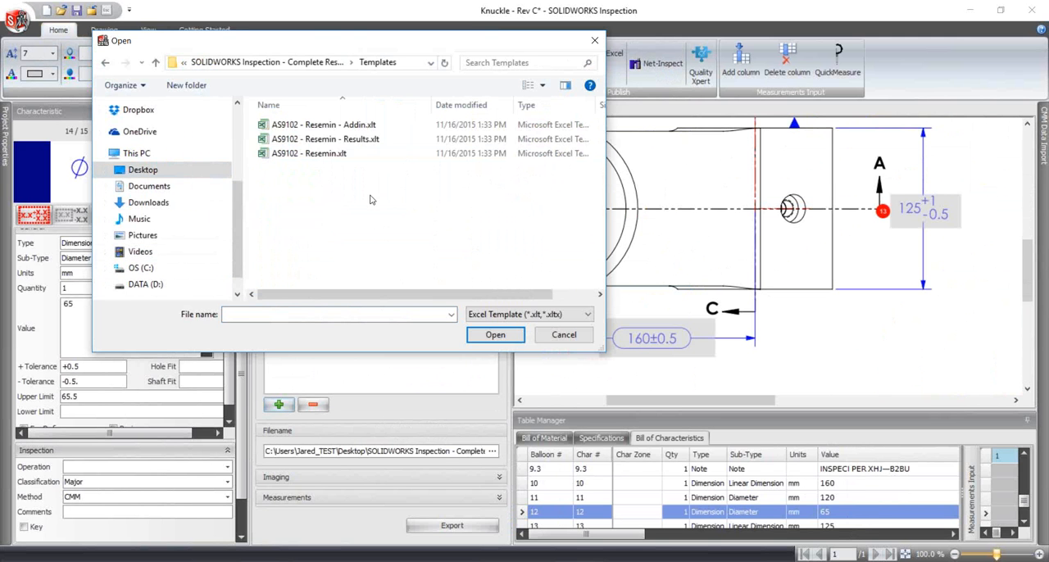
{"action": "left_click", "coordinate": [328, 154]}
{"action": "left_click", "coordinate": [492, 335]}
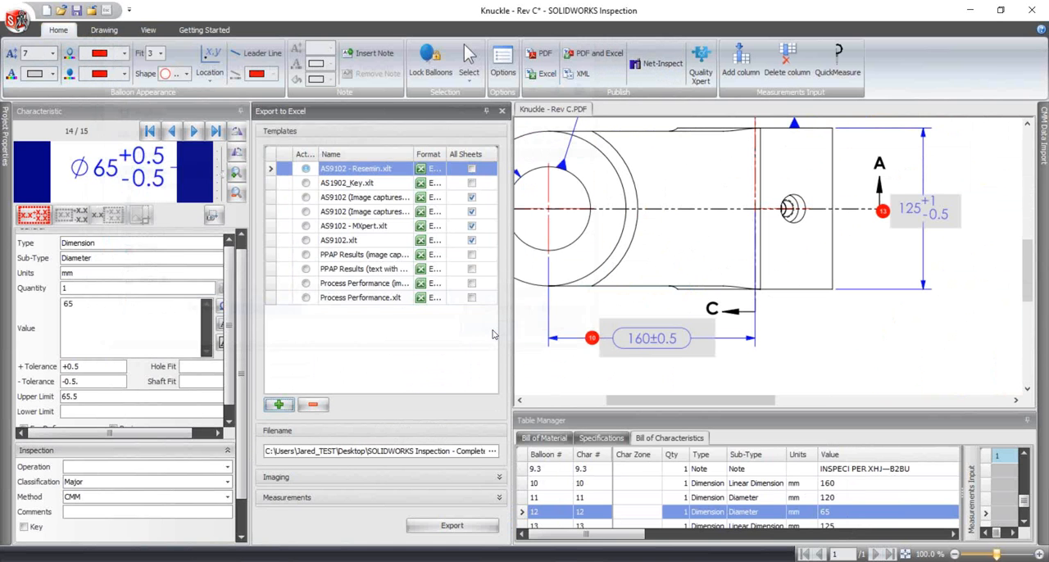
- Export the report, replacing the existing Knuckle - Rev C-FAIR.xlsx, and review the characteristics on its Form3 sheet in Excel
{"action": "left_click", "coordinate": [422, 523]}
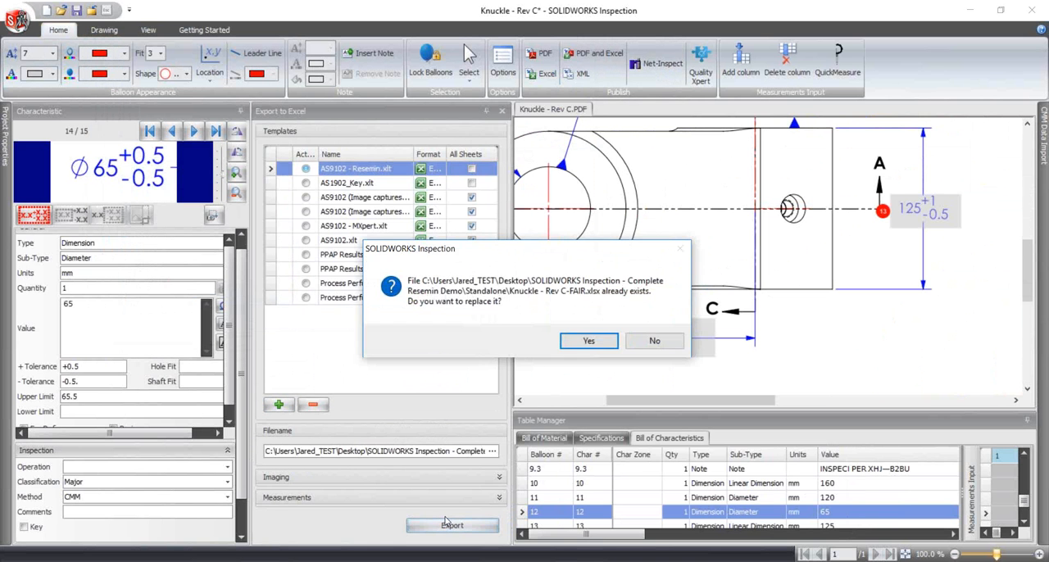
{"action": "left_click", "coordinate": [574, 340]}
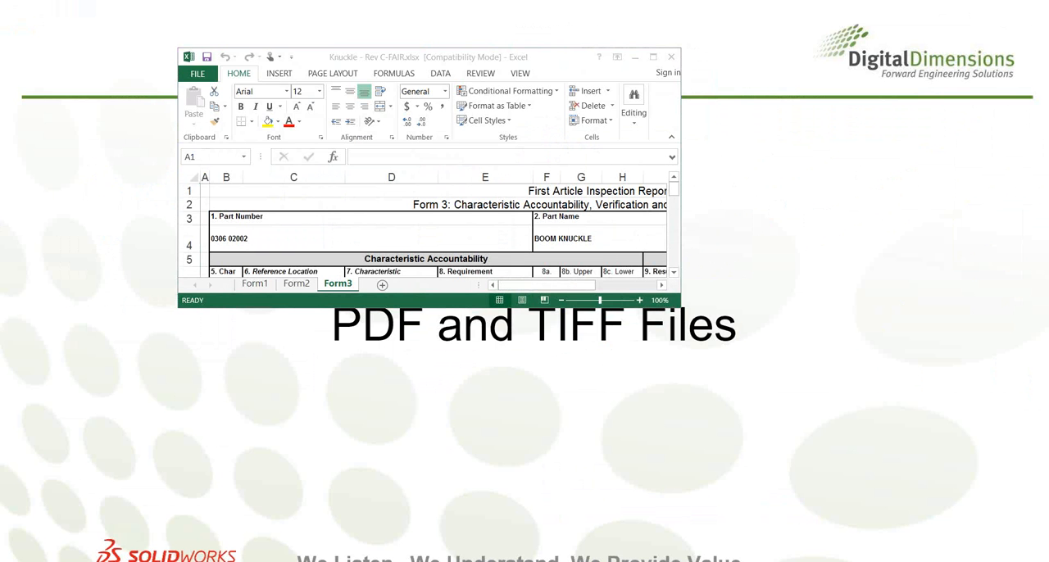
{"action": "double_click", "coordinate": [444, 56]}
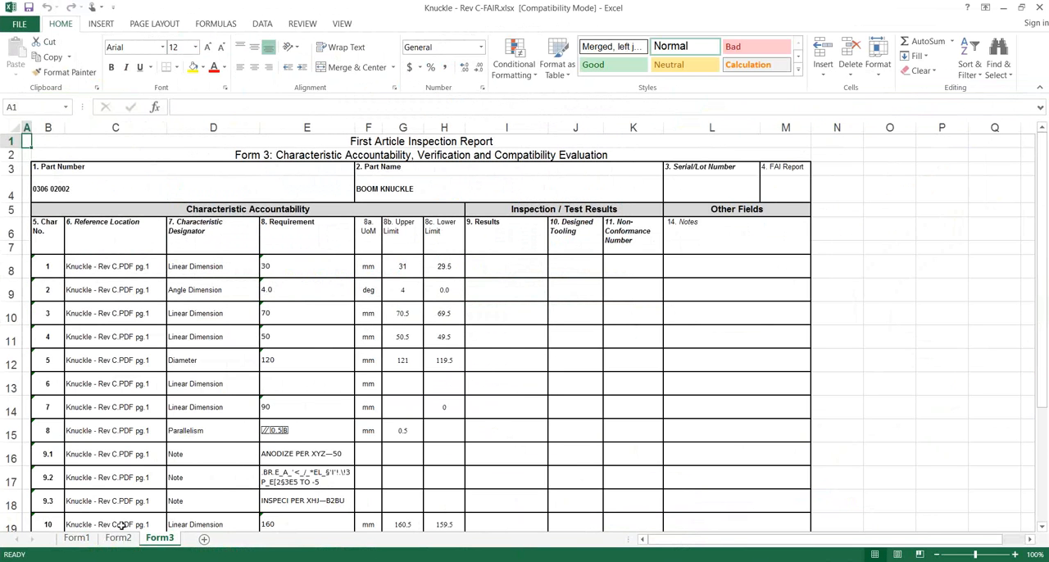
{"action": "scroll", "coordinate": [206, 386], "scroll_direction": "down", "scroll_amount": 2}
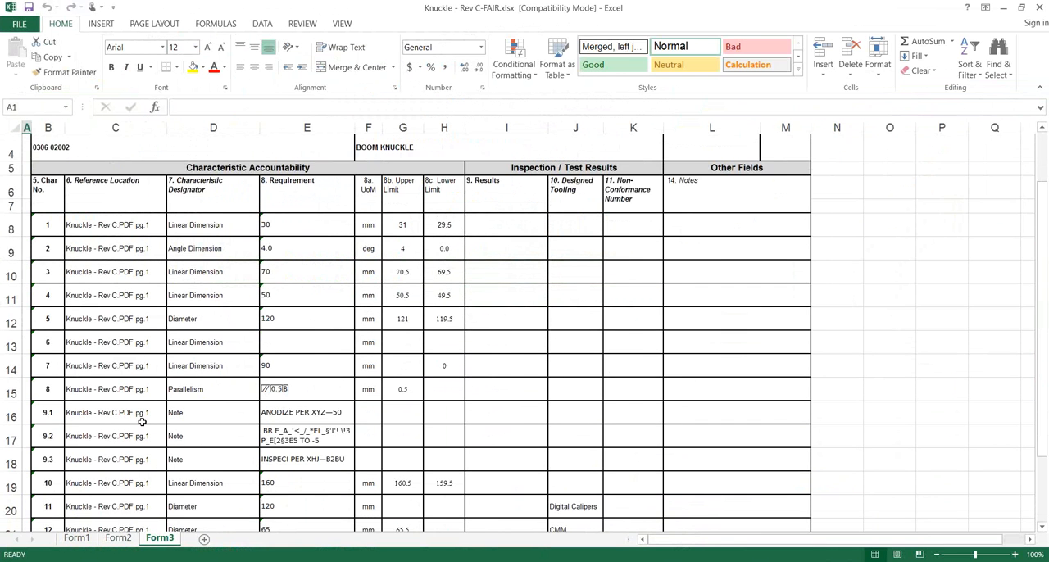
{"action": "scroll", "coordinate": [541, 349], "scroll_direction": "up", "scroll_amount": 1}
{"action": "scroll", "coordinate": [541, 349], "scroll_direction": "down", "scroll_amount": 2}
{"action": "scroll", "coordinate": [574, 385], "scroll_direction": "up", "scroll_amount": 3}
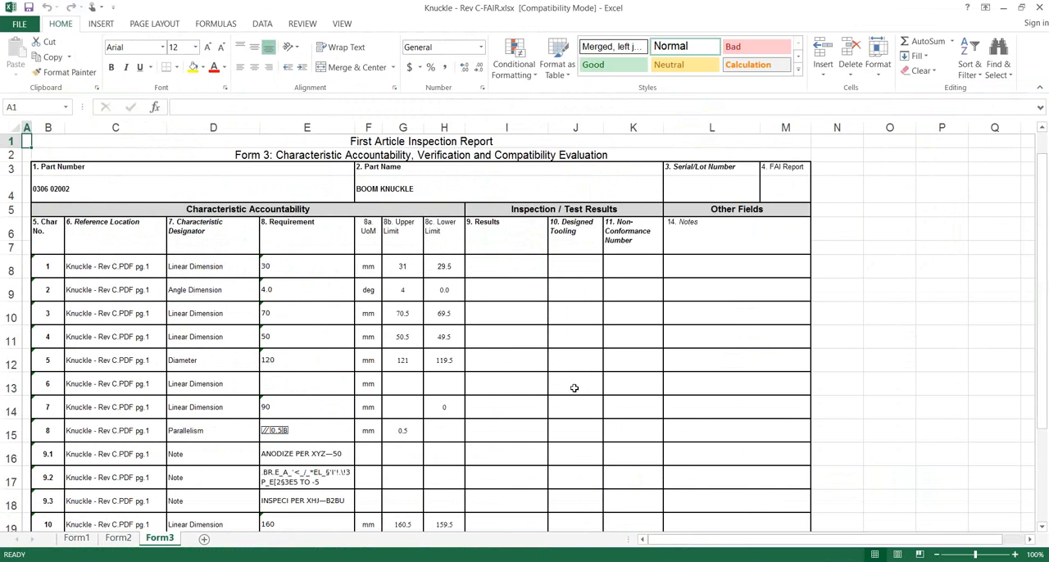
{"action": "scroll", "coordinate": [513, 293], "scroll_direction": "down", "scroll_amount": 2}
{"action": "scroll", "coordinate": [531, 320], "scroll_direction": "up", "scroll_amount": 2}
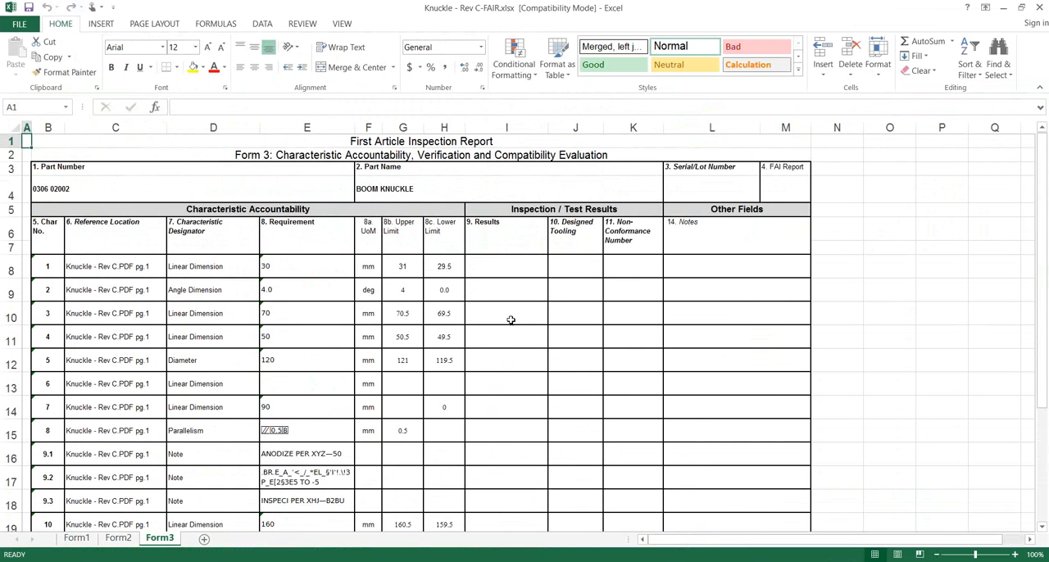
- Enter the inspection results 29.5 for characteristic 1, 69.4 for characteristic 3 and 49.4 for characteristic 4 on Form3
{"action": "left_click", "coordinate": [499, 265]}
{"action": "type", "text": "29.5"}
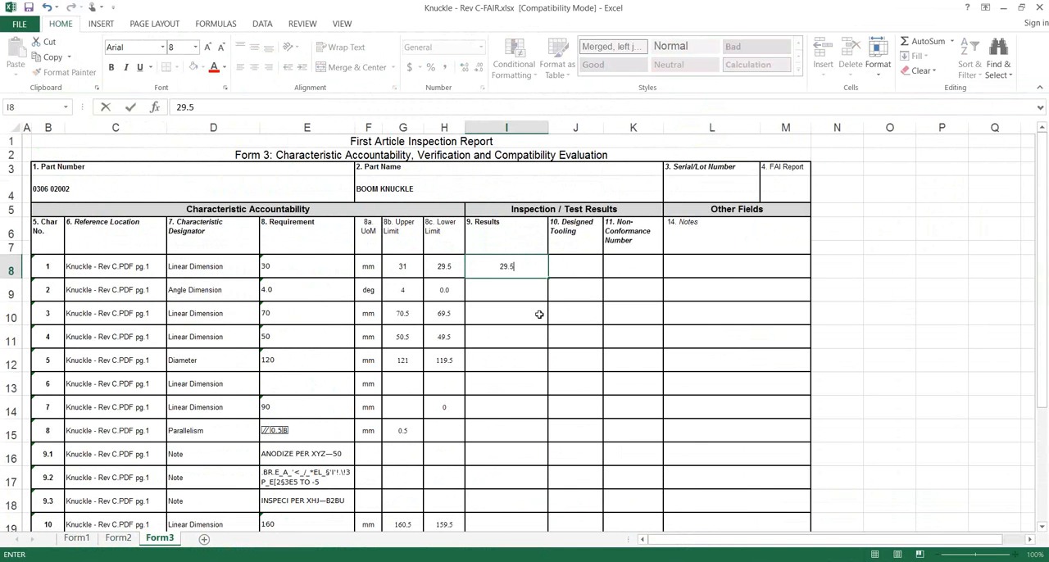
{"action": "key", "text": "Return"}
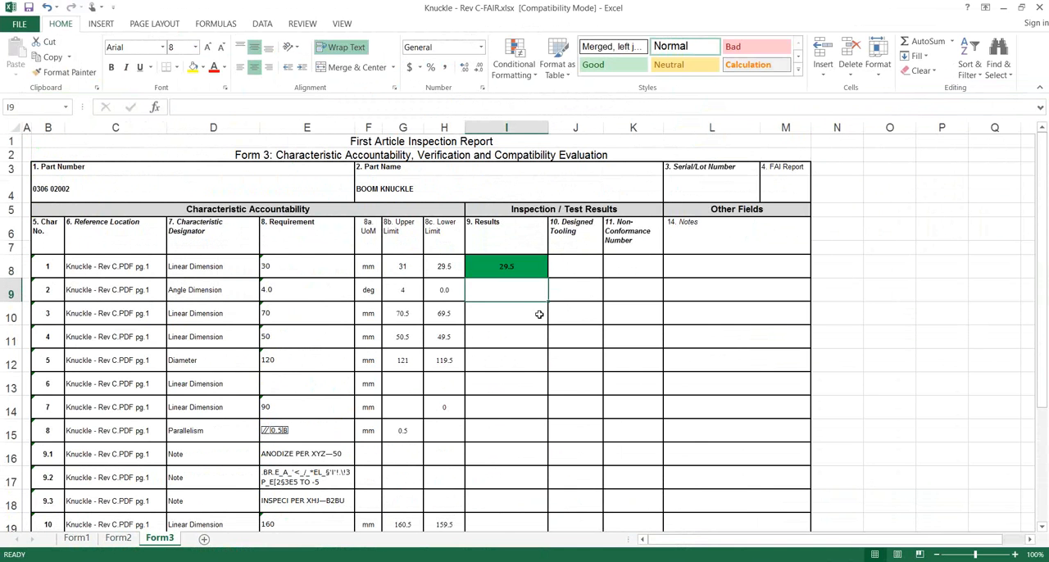
{"action": "left_click", "coordinate": [539, 314]}
{"action": "type", "text": "69.4"}
{"action": "key", "text": "Return"}
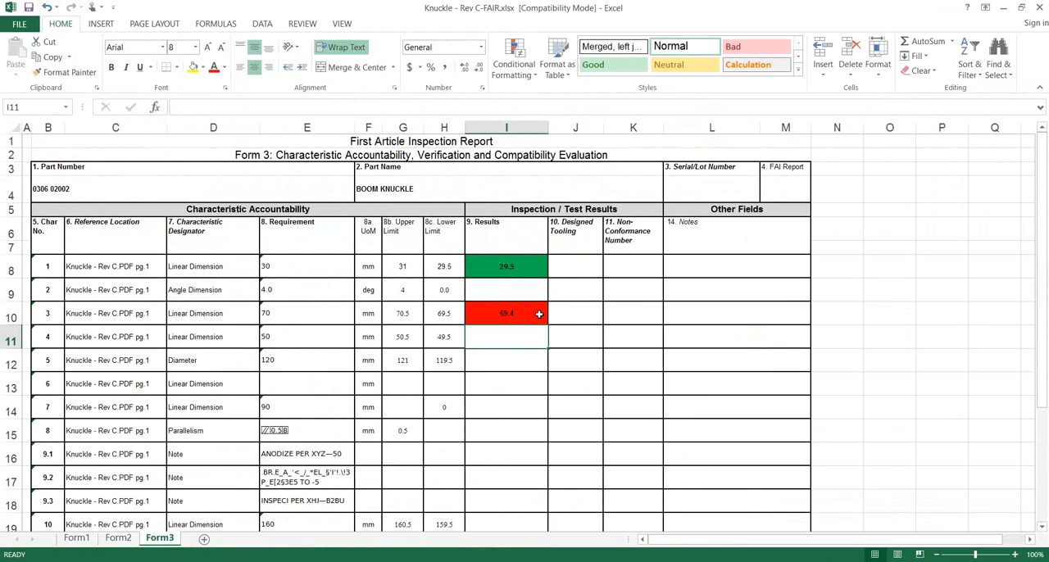
{"action": "type", "text": "49.4"}
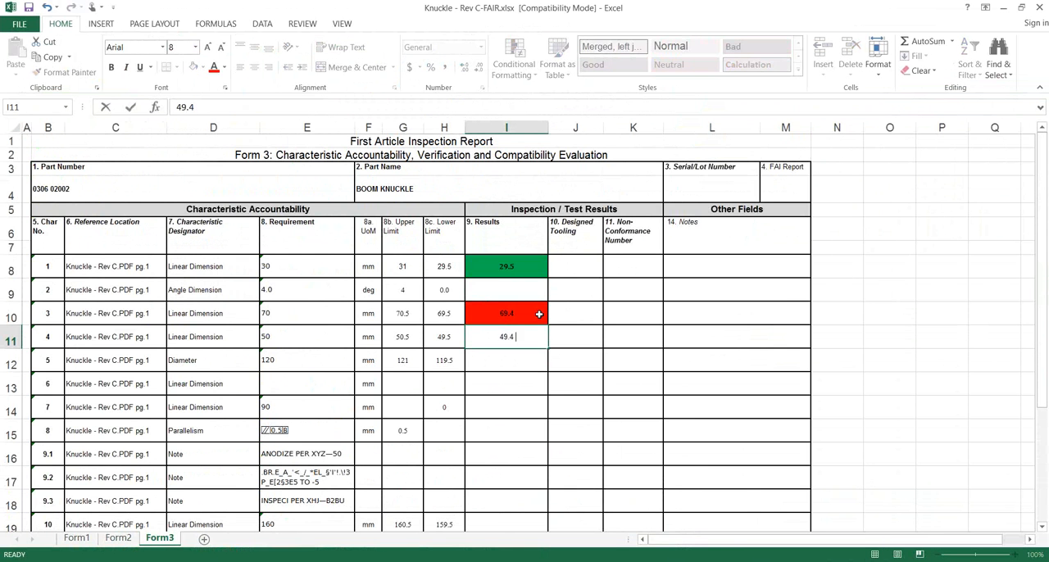
{"action": "key", "text": "Return"}
- Enter the results Pass for characteristic 5, Fail for the parallelism characteristic 8 and Pass for characteristic 10
{"action": "type", "text": "Pass"}
{"action": "key", "text": "Return"}
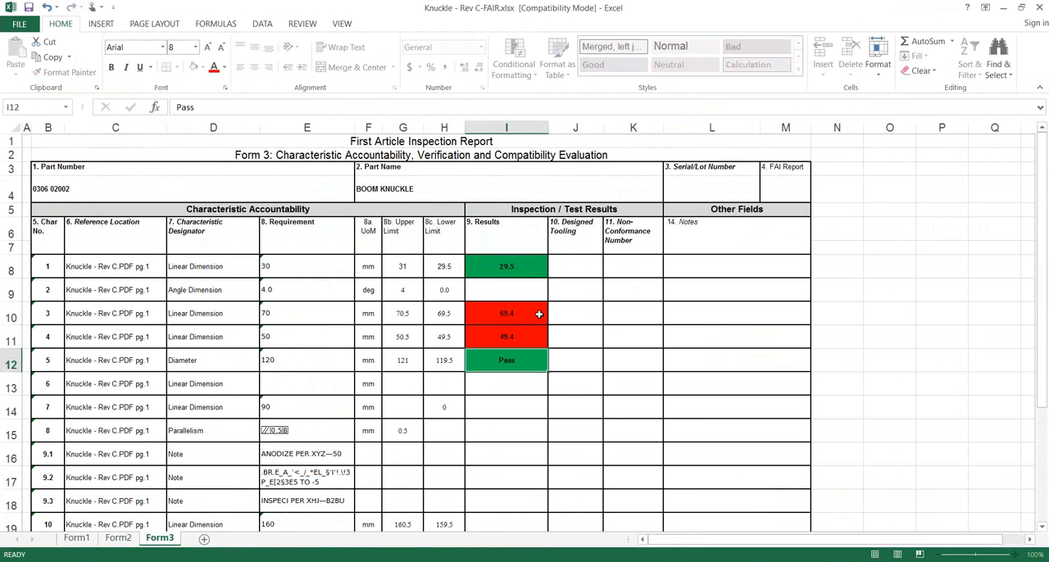
{"action": "key", "text": "Return"}
{"action": "key", "text": "Return"}
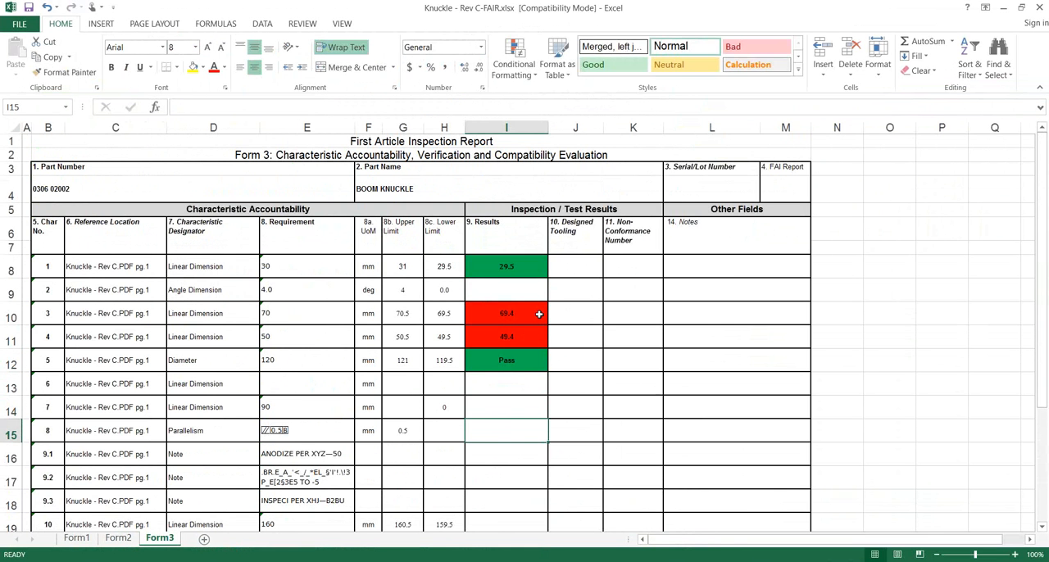
{"action": "type", "text": "Fail"}
{"action": "key", "text": "Return"}
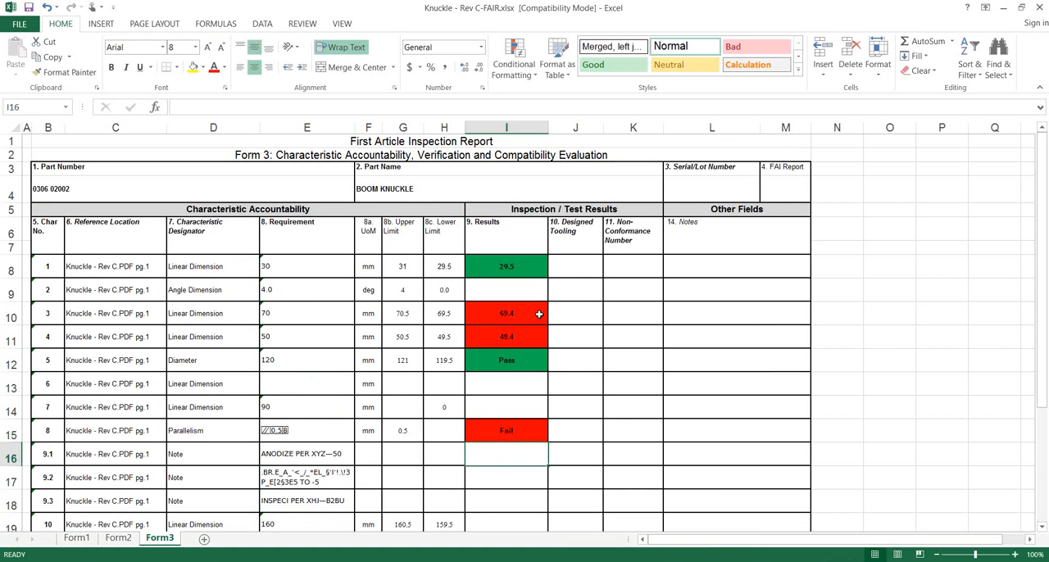
{"action": "key", "text": "Return"}
{"action": "key", "text": "Return"}
{"action": "key", "text": "Return"}
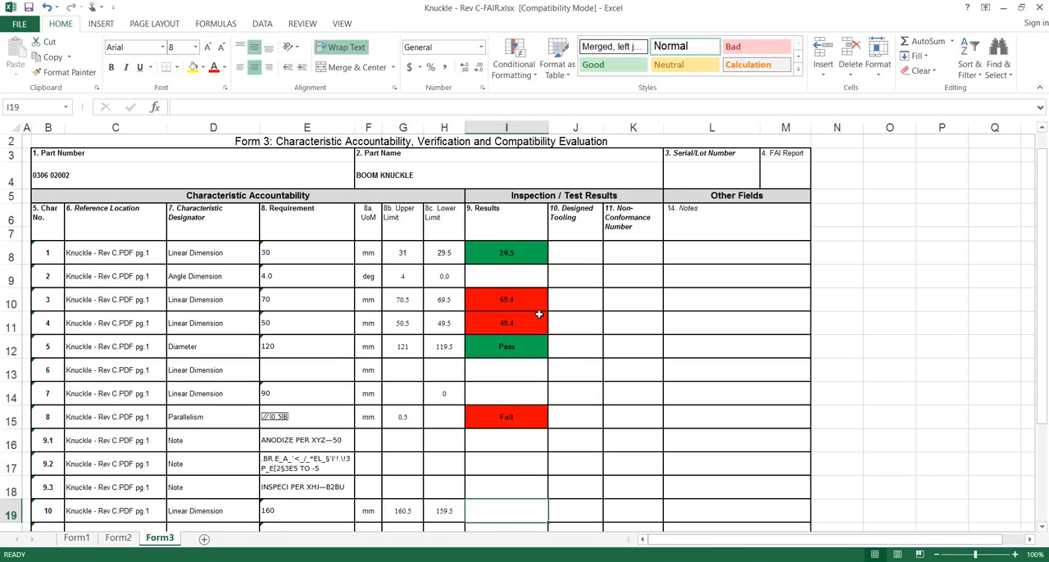
{"action": "type", "text": "Pass"}
{"action": "key", "text": "Return"}
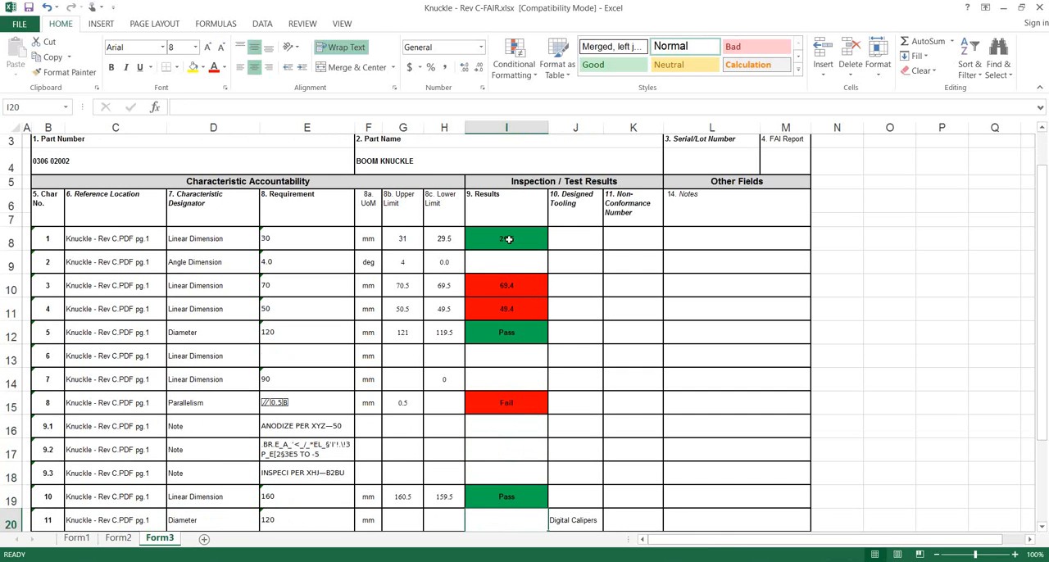
{"action": "scroll", "coordinate": [558, 365], "scroll_direction": "up", "scroll_amount": 1}
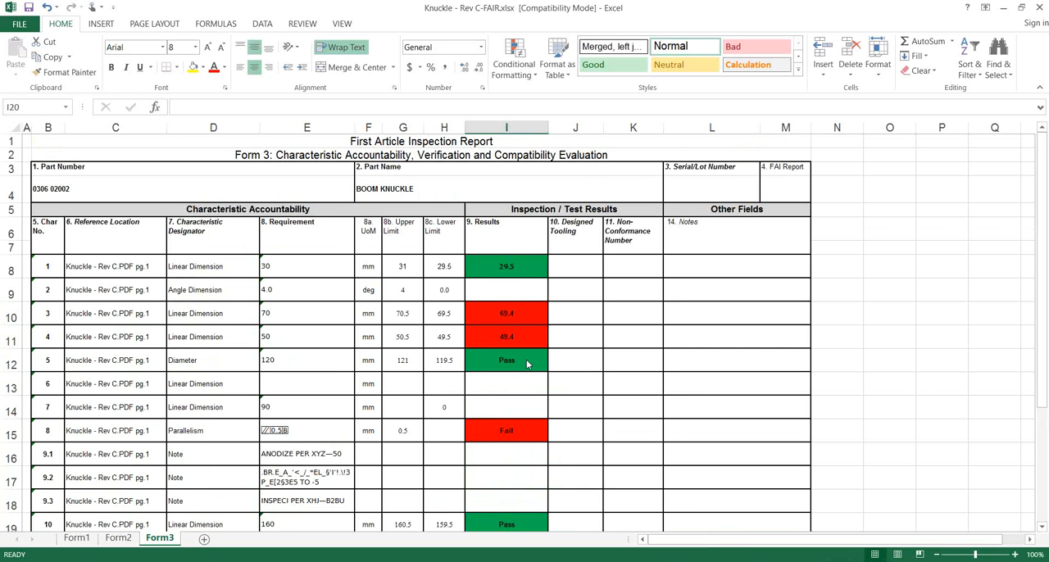
{"action": "key", "text": "alt+Tab"}
{"action": "key", "text": "alt+Tab"}
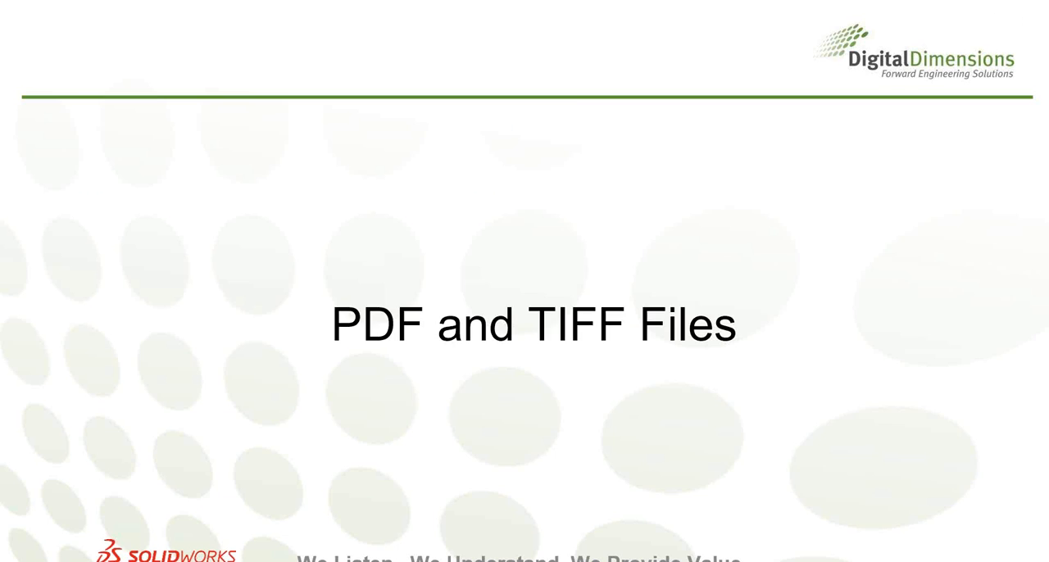
{"action": "key", "text": "Right"}
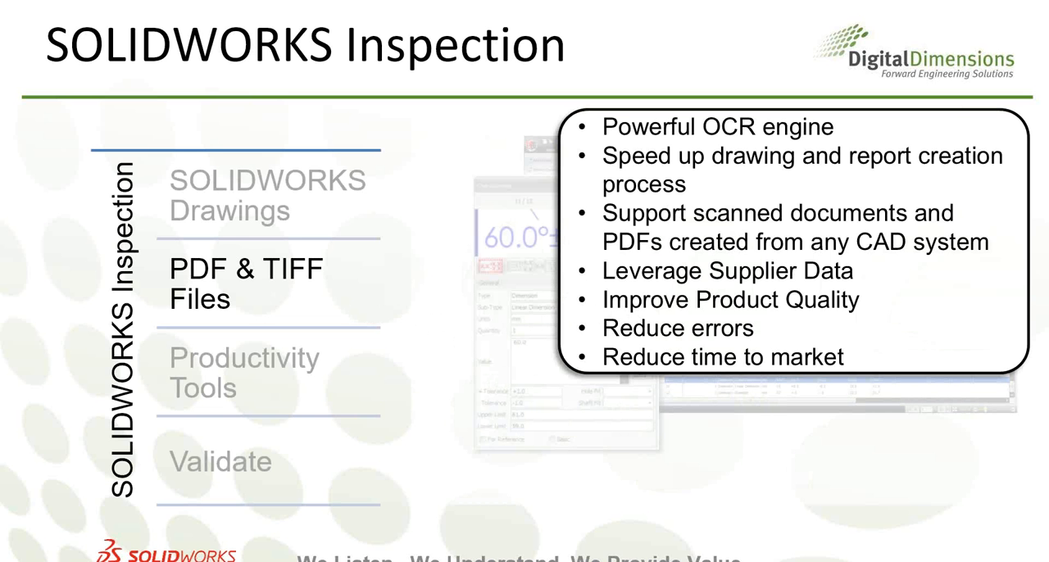
{"action": "key", "text": "Right"}
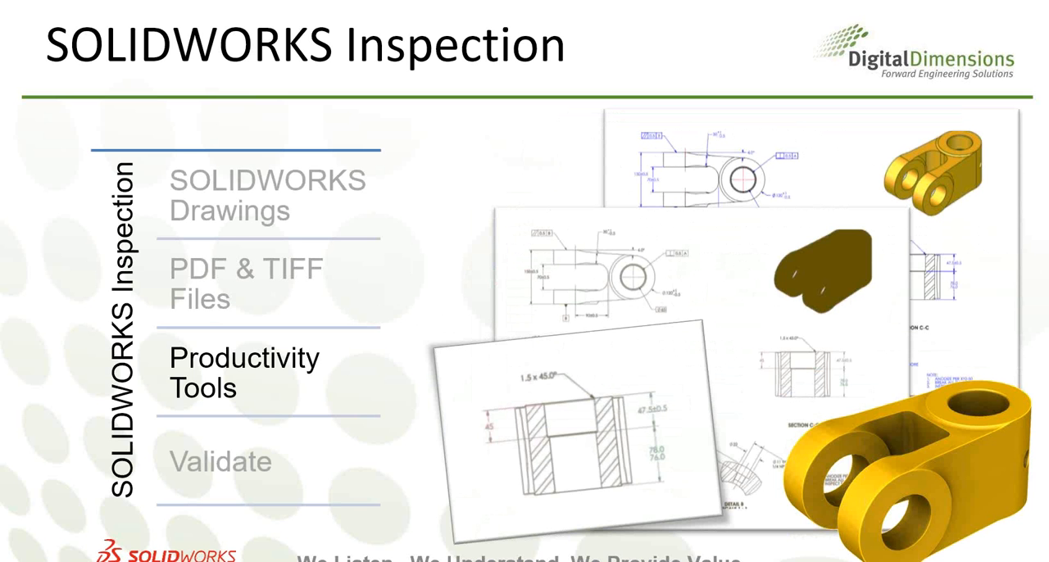
{"action": "key", "text": "Right"}
- Switch to SOLIDWORKS Inspection and open the grid properties for the Knuckle - Rev C drawing
{"action": "key", "text": "alt+Tab"}
{"action": "key", "text": "Tab"}
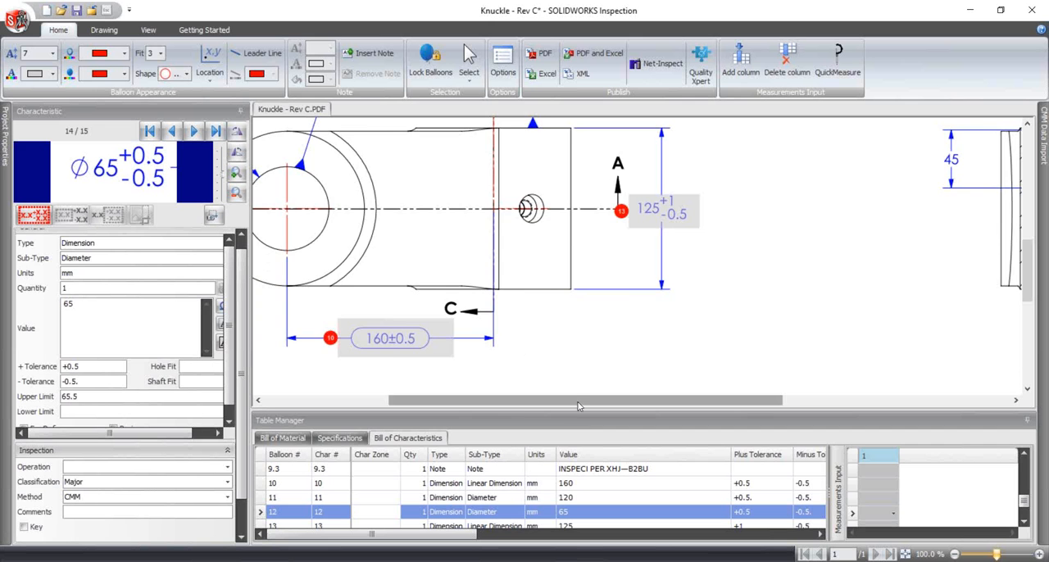
{"action": "left_click_drag", "start_coordinate": [580, 405], "coordinate": [349, 404]}
{"action": "scroll", "coordinate": [345, 266], "scroll_direction": "up", "scroll_amount": 6}
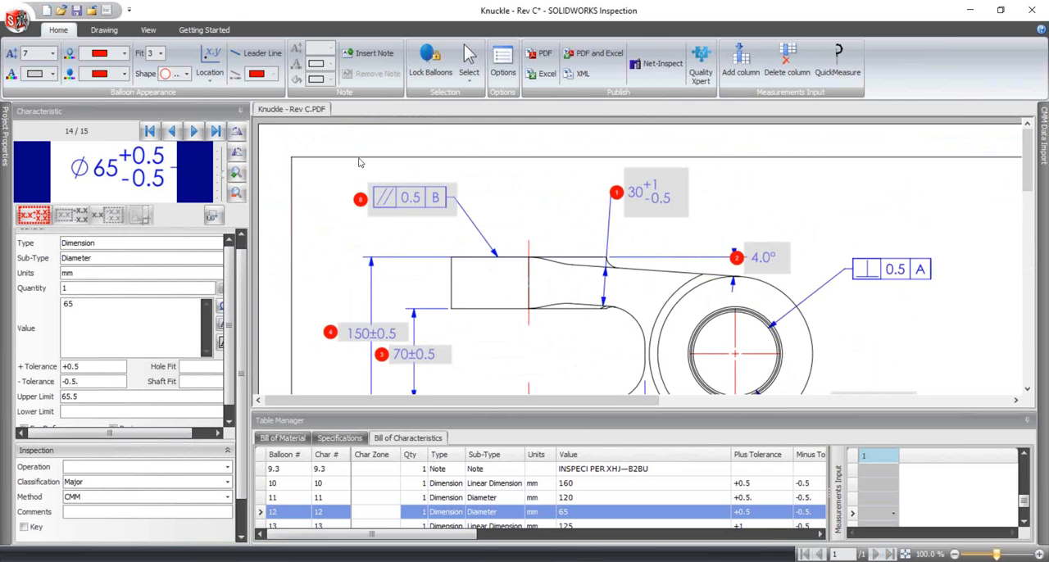
{"action": "left_click", "coordinate": [149, 30]}
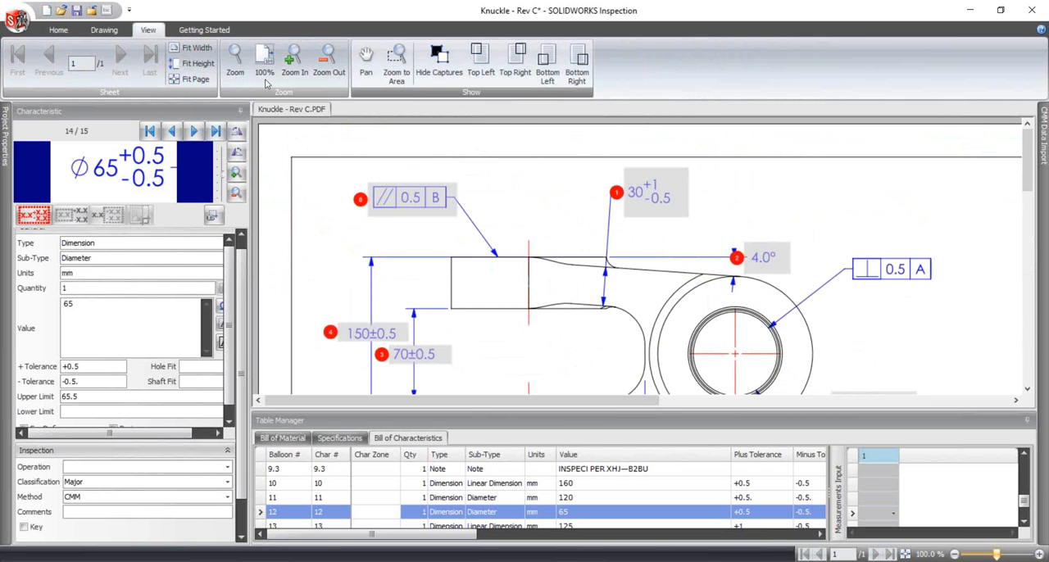
{"action": "left_click", "coordinate": [104, 30]}
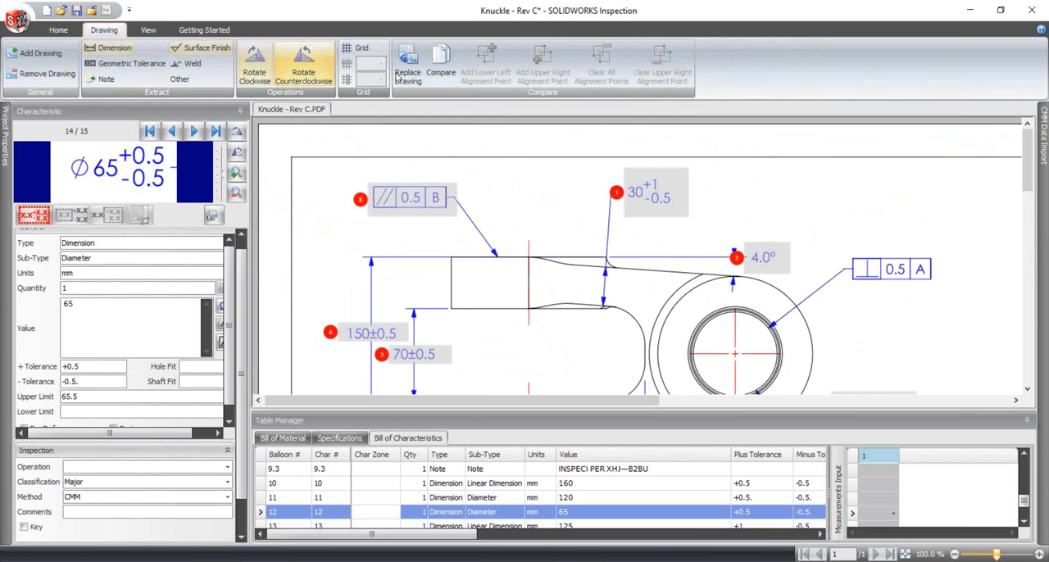
{"action": "left_click", "coordinate": [358, 54]}
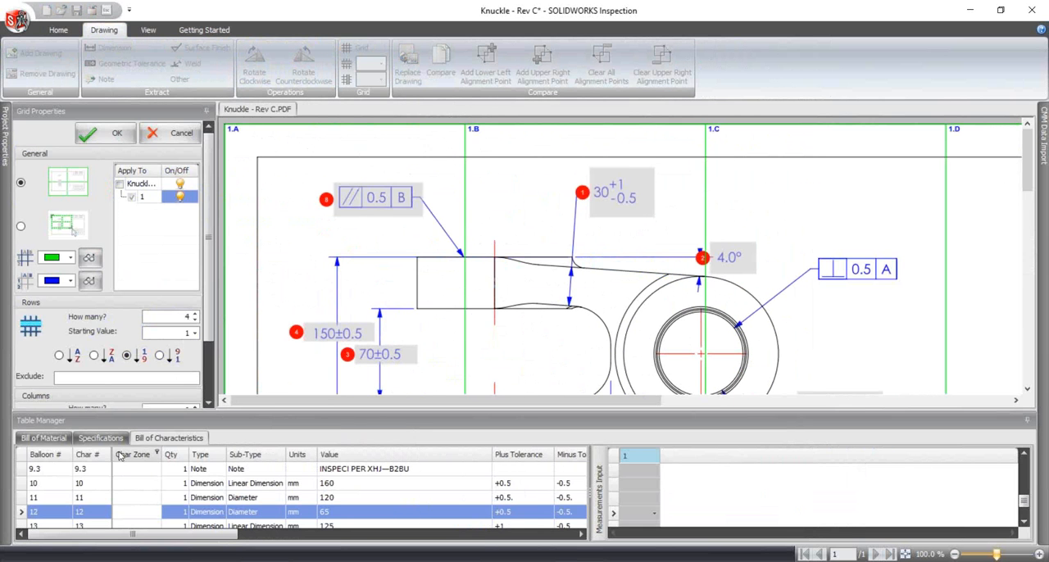
- Apply the zone grid with its lines hidden and check the characteristic zones in the bill down to the 125 dimension
{"action": "scroll", "coordinate": [141, 489], "scroll_direction": "down", "scroll_amount": 1}
{"action": "scroll", "coordinate": [138, 504], "scroll_direction": "up", "scroll_amount": 4}
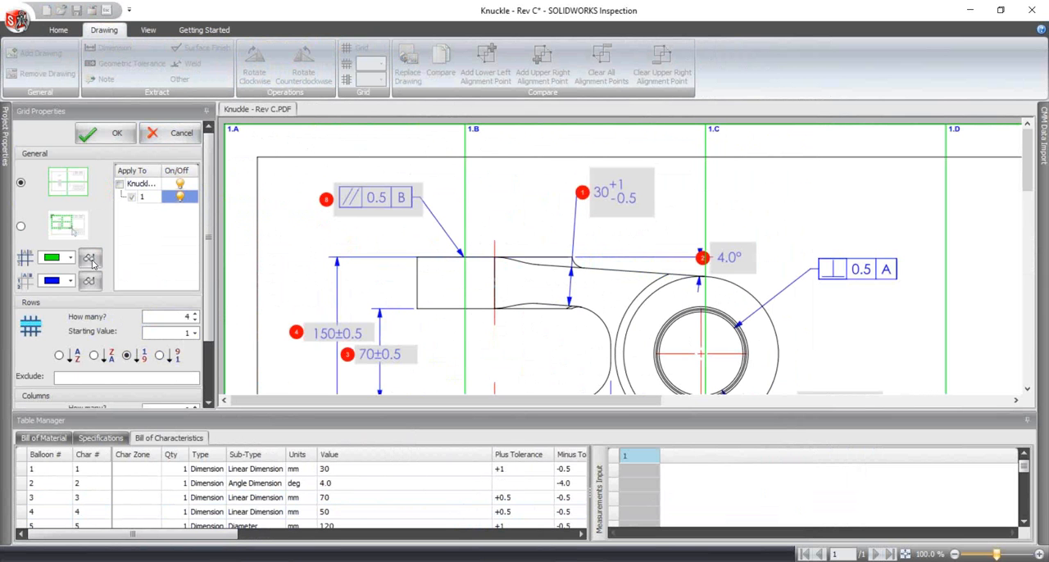
{"action": "left_click", "coordinate": [90, 257]}
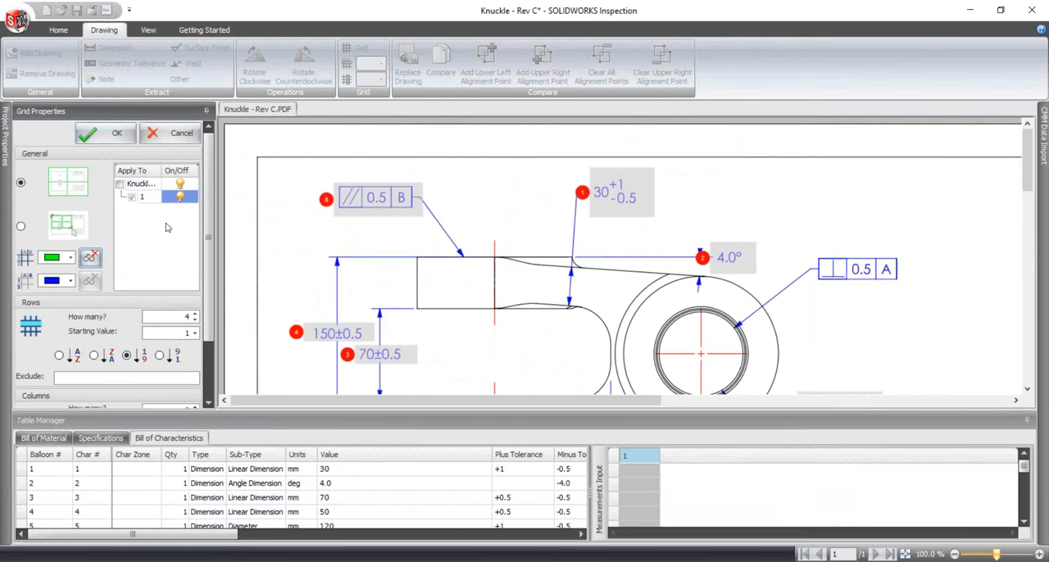
{"action": "left_click", "coordinate": [110, 138]}
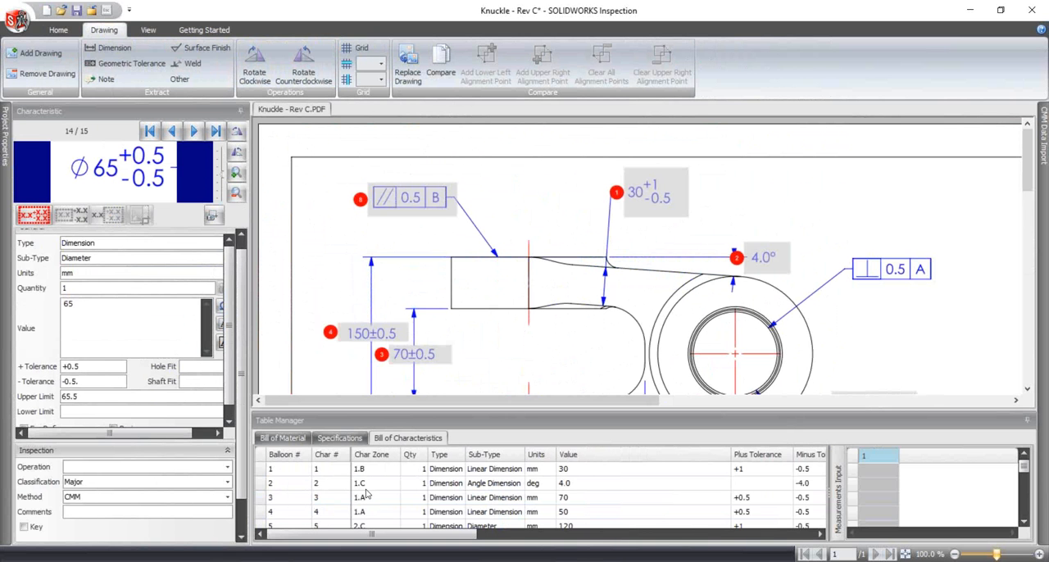
{"action": "scroll", "coordinate": [368, 511], "scroll_direction": "down", "scroll_amount": 1}
{"action": "scroll", "coordinate": [371, 522], "scroll_direction": "down", "scroll_amount": 4}
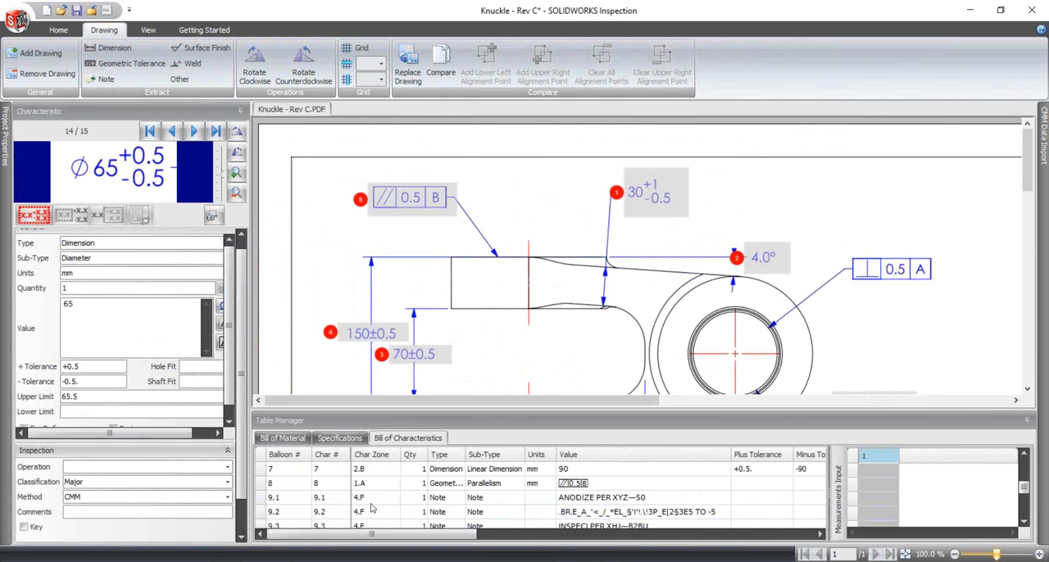
{"action": "left_click", "coordinate": [371, 513]}
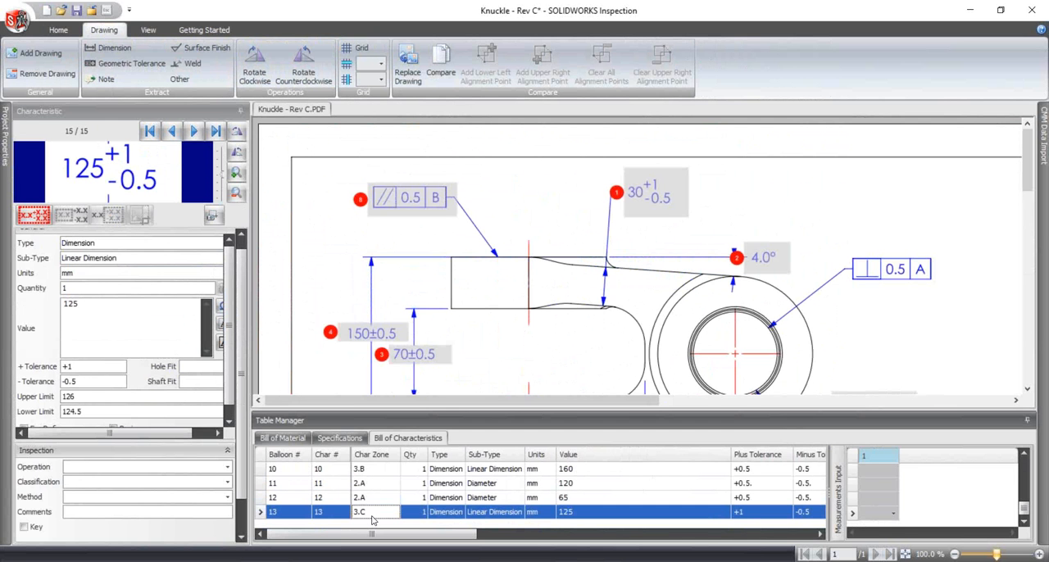
- Check the zones of characteristics 1 to 4 in the bill against their balloon positions on the drawing
{"action": "scroll", "coordinate": [375, 489], "scroll_direction": "up", "scroll_amount": 3}
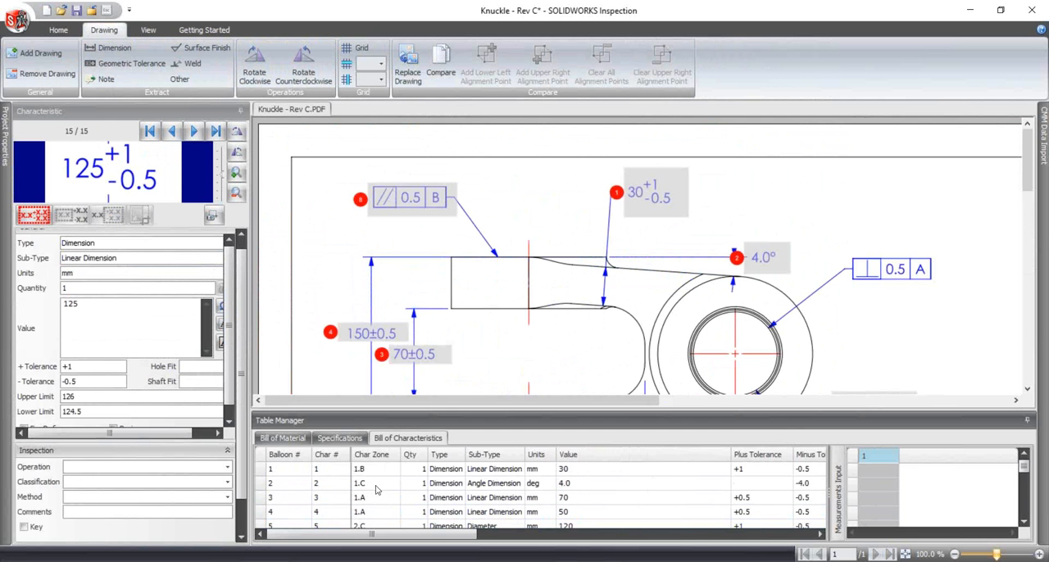
{"action": "left_click", "coordinate": [382, 470]}
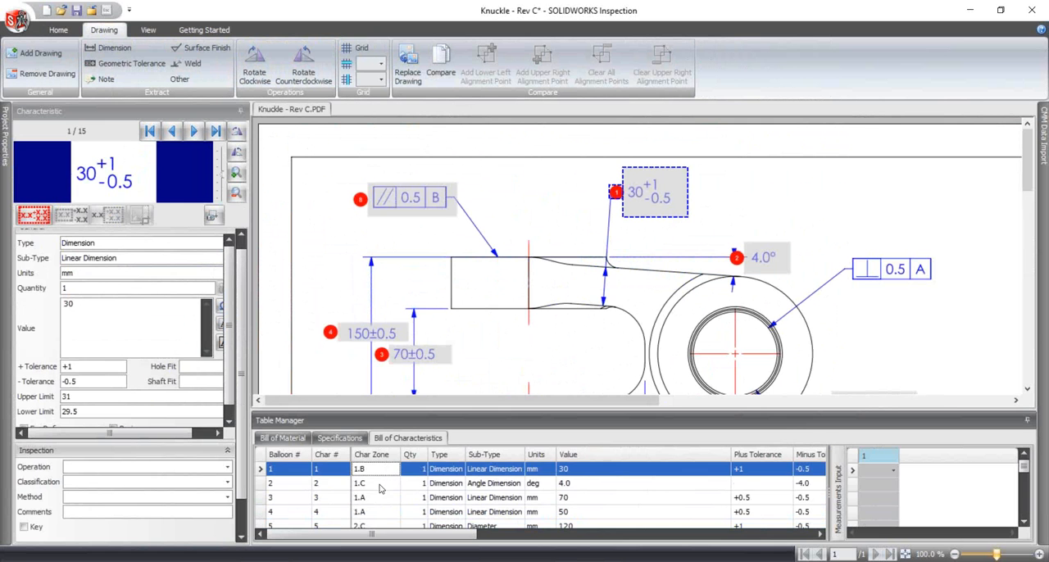
{"action": "left_click", "coordinate": [379, 486]}
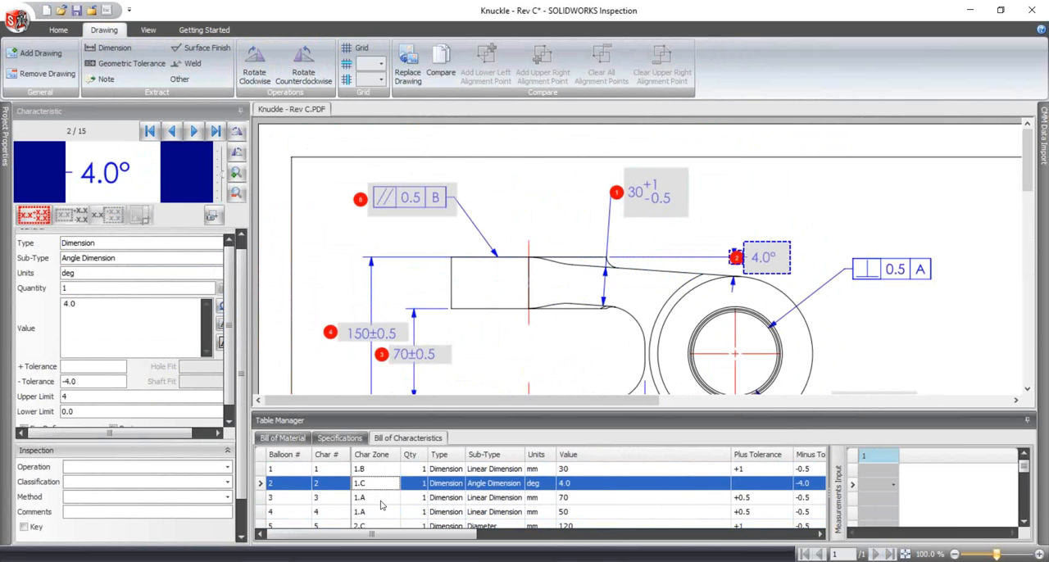
{"action": "left_click", "coordinate": [380, 500]}
{"action": "left_click", "coordinate": [379, 514]}
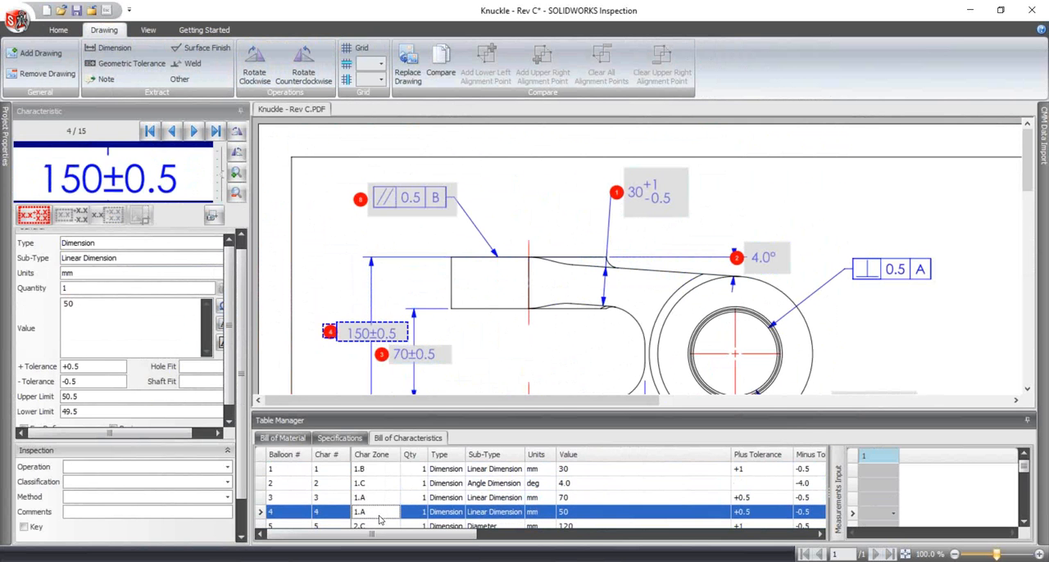
{"action": "scroll", "coordinate": [607, 278], "scroll_direction": "down", "scroll_amount": 3}
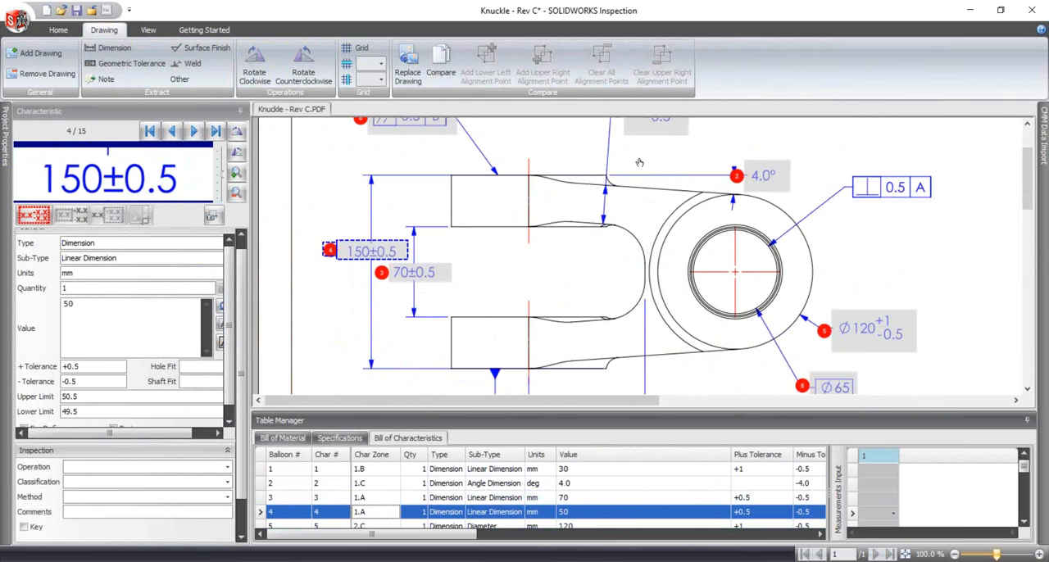
{"action": "scroll", "coordinate": [795, 241], "scroll_direction": "up", "scroll_amount": 3}
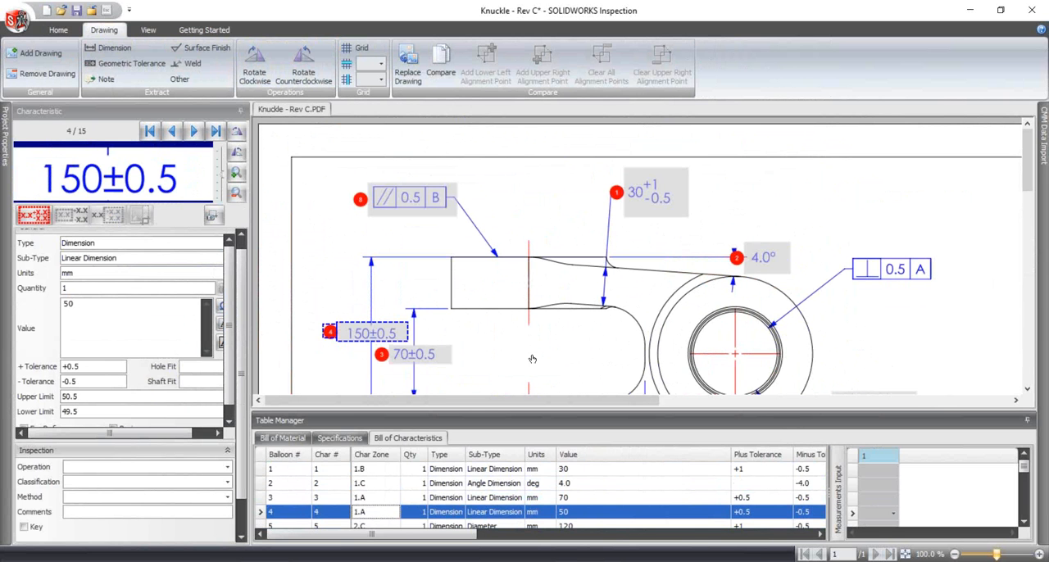
{"action": "scroll", "coordinate": [617, 297], "scroll_direction": "down", "scroll_amount": 3}
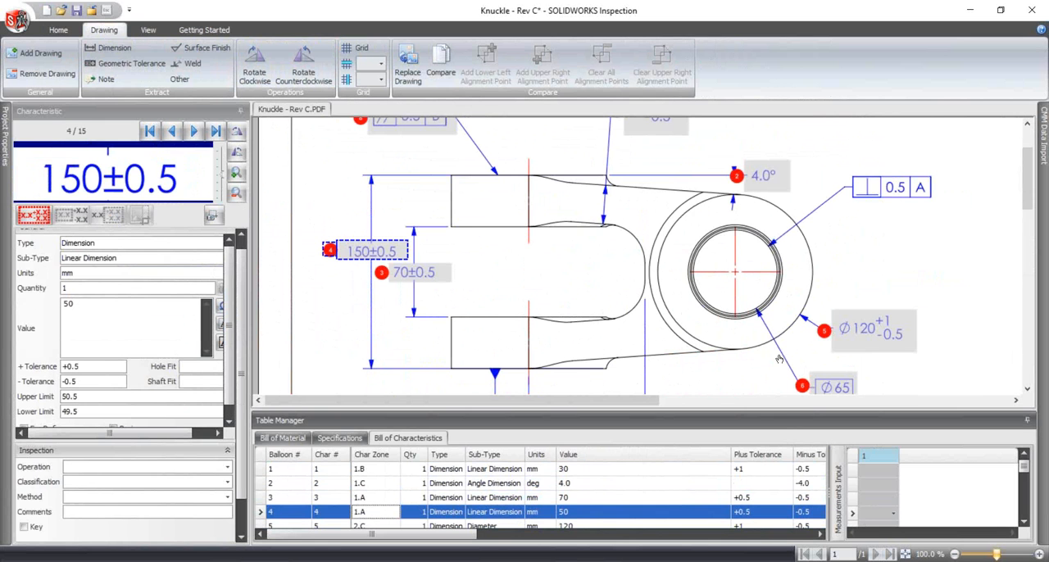
{"action": "scroll", "coordinate": [890, 354], "scroll_direction": "down", "scroll_amount": 3}
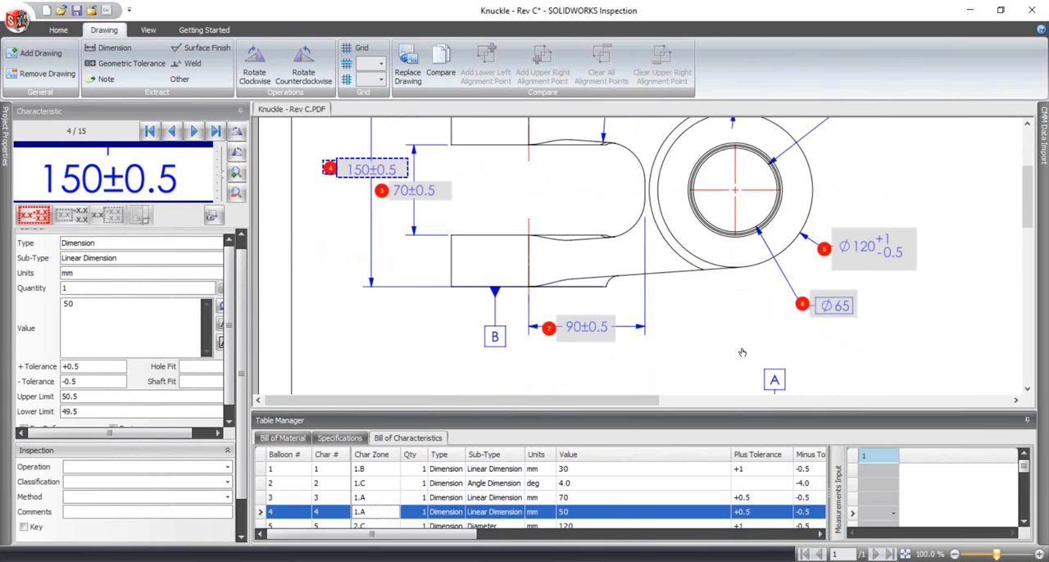
- Check the zones of the remaining characteristics in the bill down to characteristic 11, the 120 diameter
{"action": "scroll", "coordinate": [374, 489], "scroll_direction": "down", "scroll_amount": 2}
{"action": "left_click", "coordinate": [373, 500]}
{"action": "left_click", "coordinate": [372, 510]}
{"action": "scroll", "coordinate": [375, 510], "scroll_direction": "down", "scroll_amount": 1}
{"action": "left_click", "coordinate": [376, 486]}
{"action": "left_click", "coordinate": [381, 500]}
{"action": "left_click", "coordinate": [381, 509]}
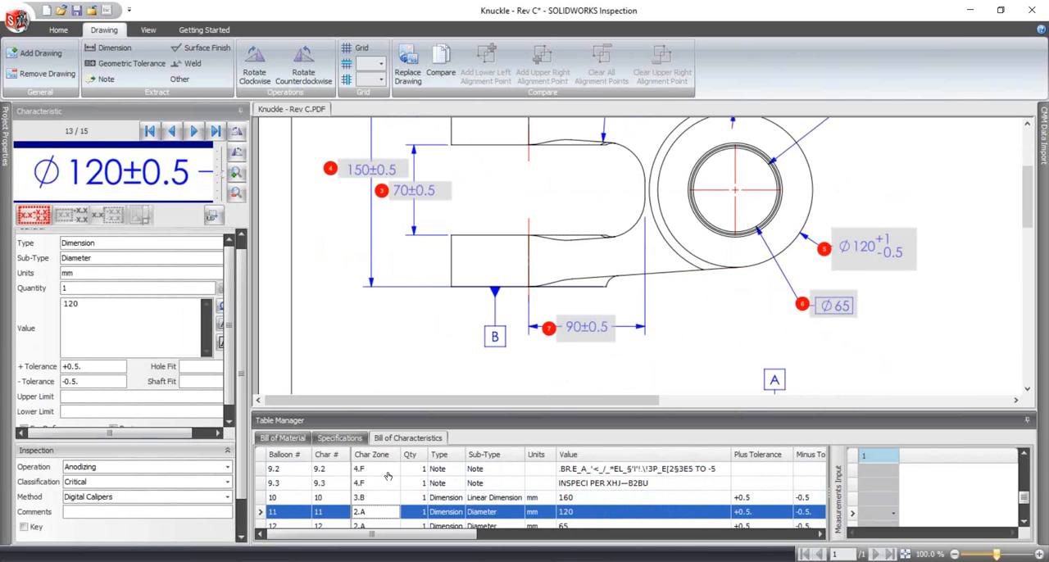
{"action": "scroll", "coordinate": [531, 354], "scroll_direction": "up", "scroll_amount": 6}
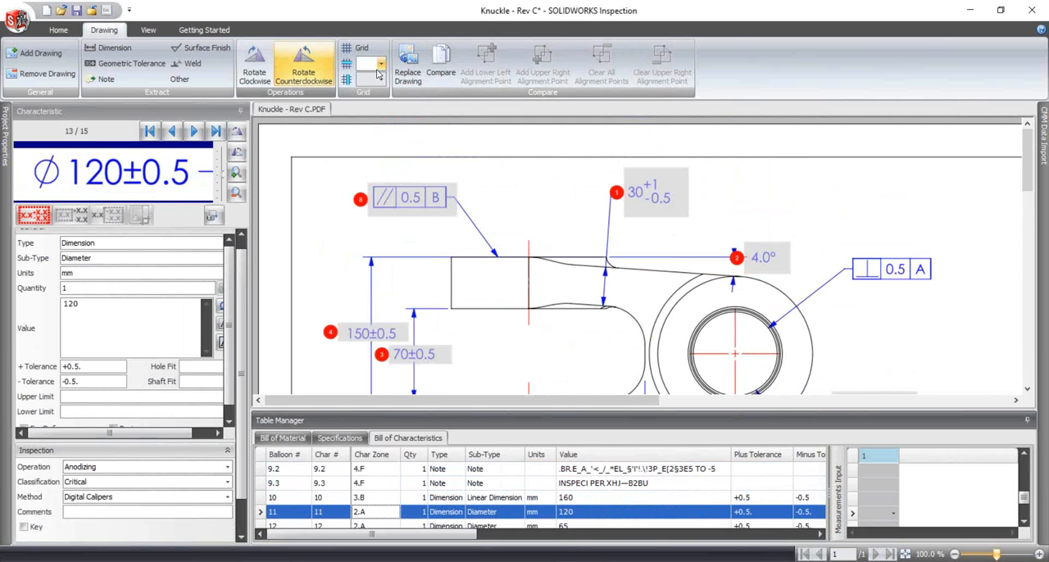
- Hide the captured characteristics and look over the whole sheet for dimensions not yet extracted
{"action": "left_click", "coordinate": [150, 31]}
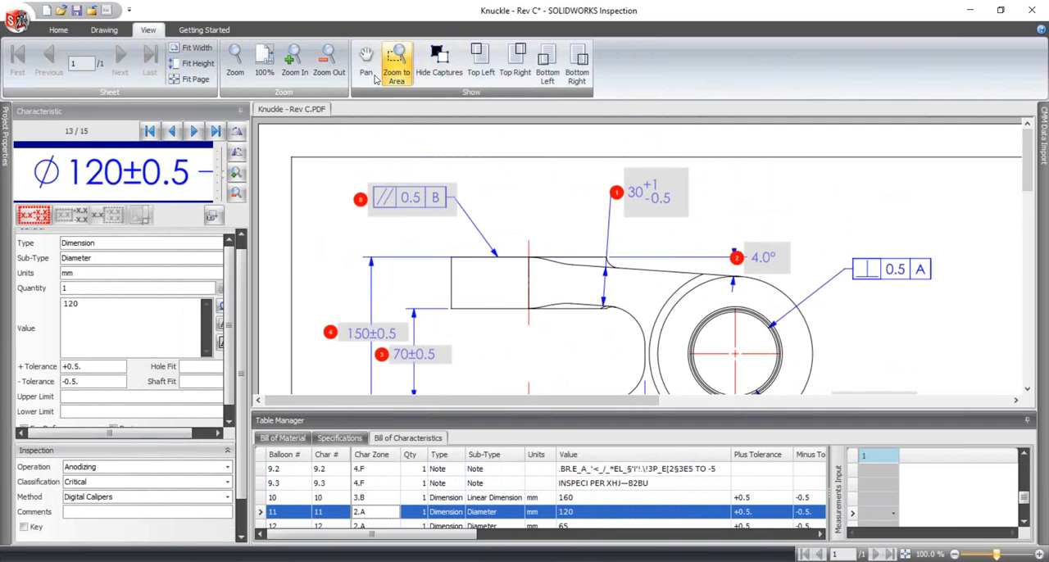
{"action": "left_click", "coordinate": [329, 65]}
{"action": "left_click", "coordinate": [329, 65]}
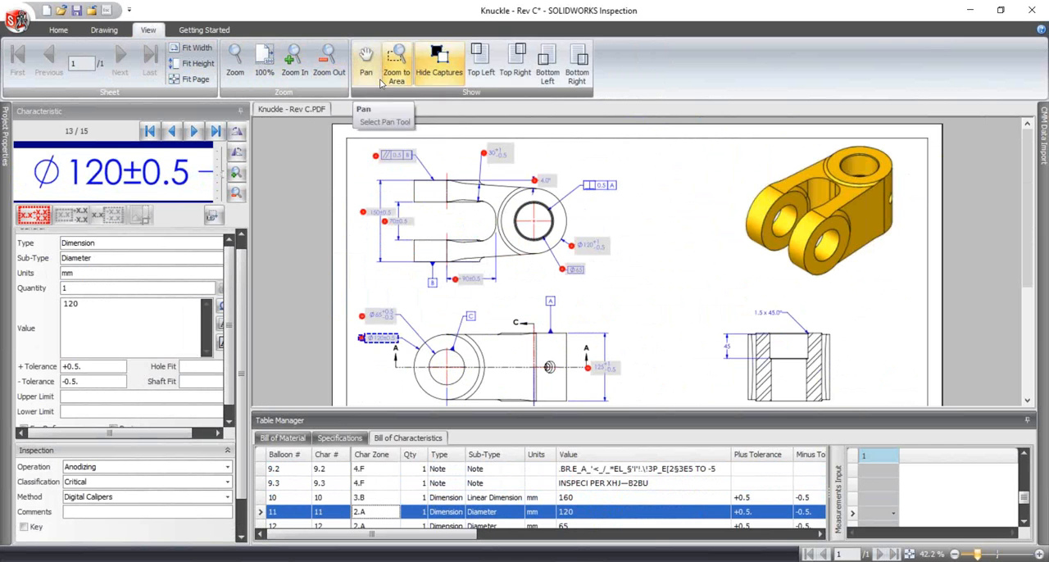
{"action": "left_click", "coordinate": [440, 66]}
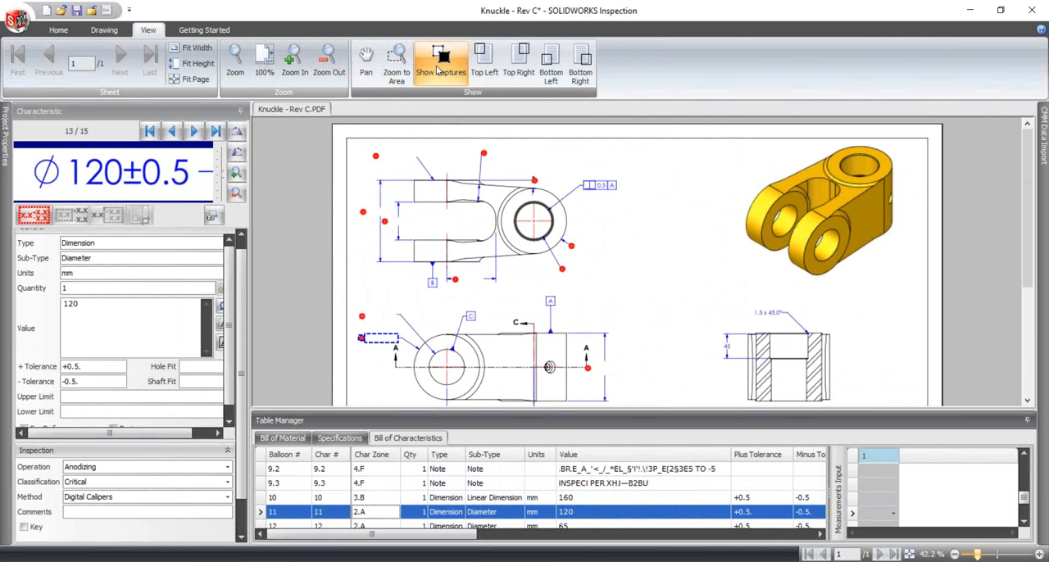
{"action": "scroll", "coordinate": [564, 310], "scroll_direction": "down", "scroll_amount": 3}
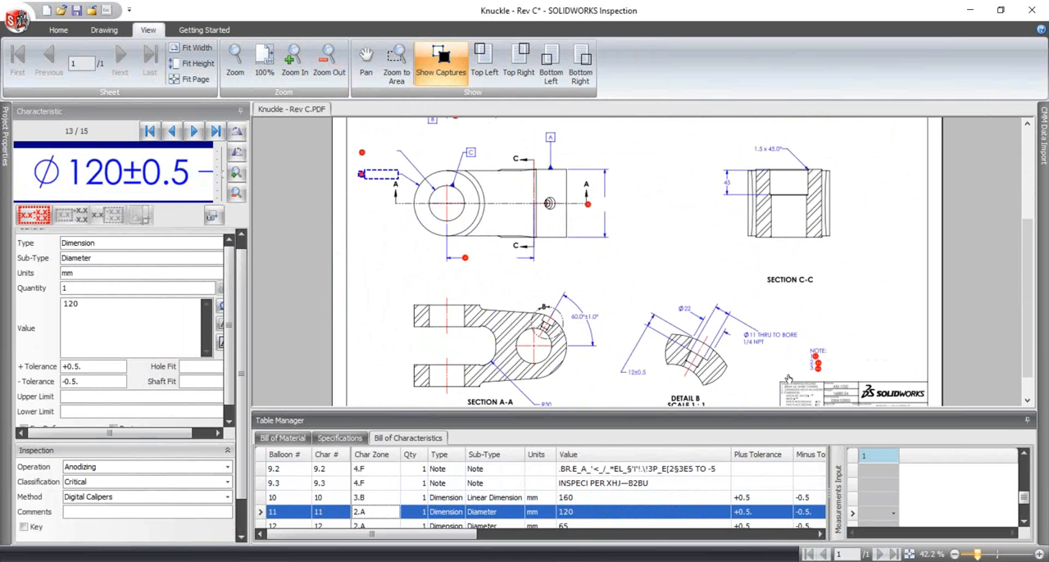
{"action": "scroll", "coordinate": [706, 359], "scroll_direction": "down", "scroll_amount": 1}
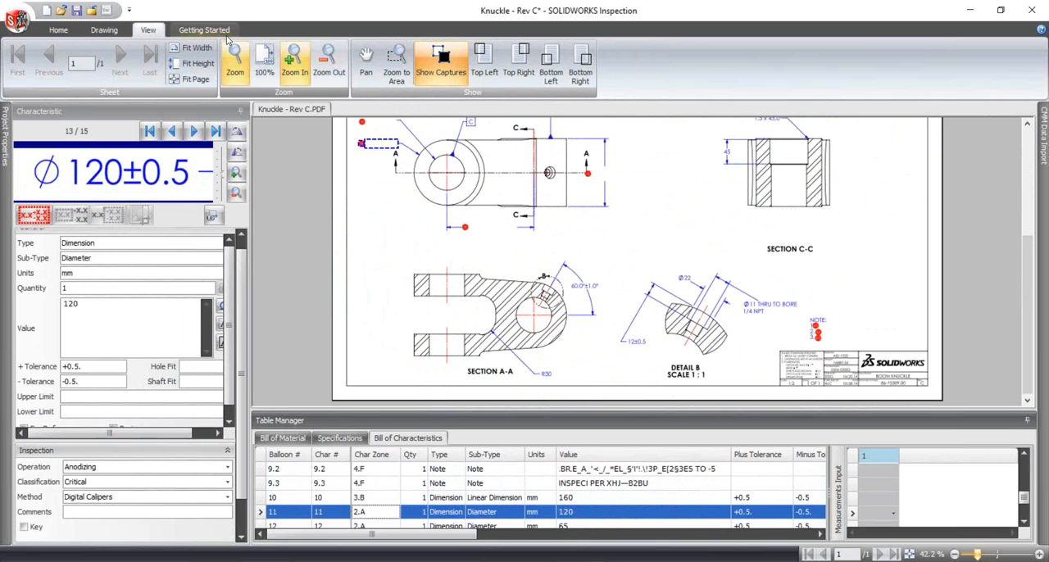
- Extract the 12±0.5 and Ø22 dimensions in Detail B and the 60.0°±1.0° angle in Section A-A
{"action": "left_click", "coordinate": [105, 33]}
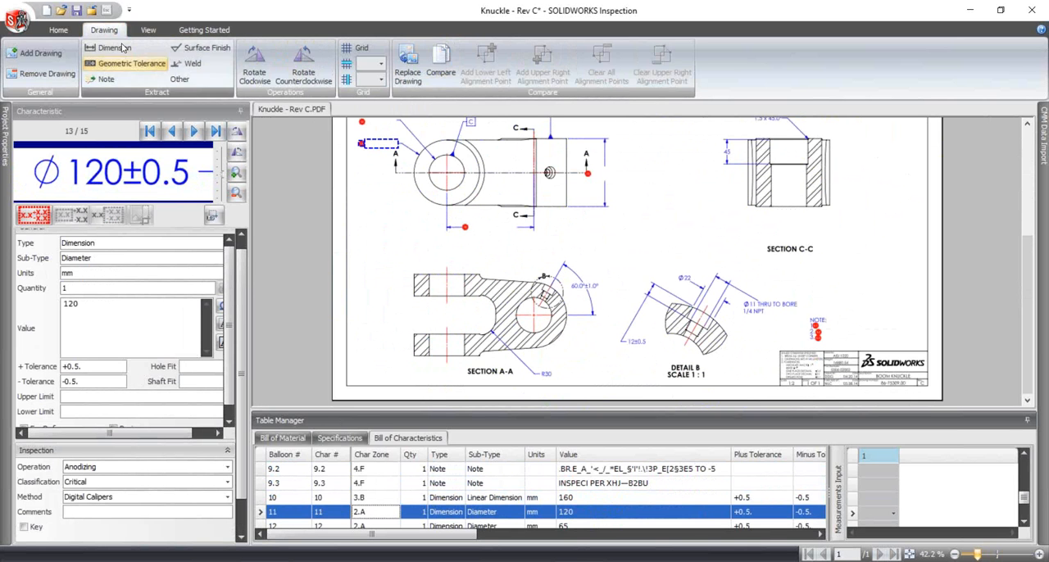
{"action": "left_click", "coordinate": [115, 50]}
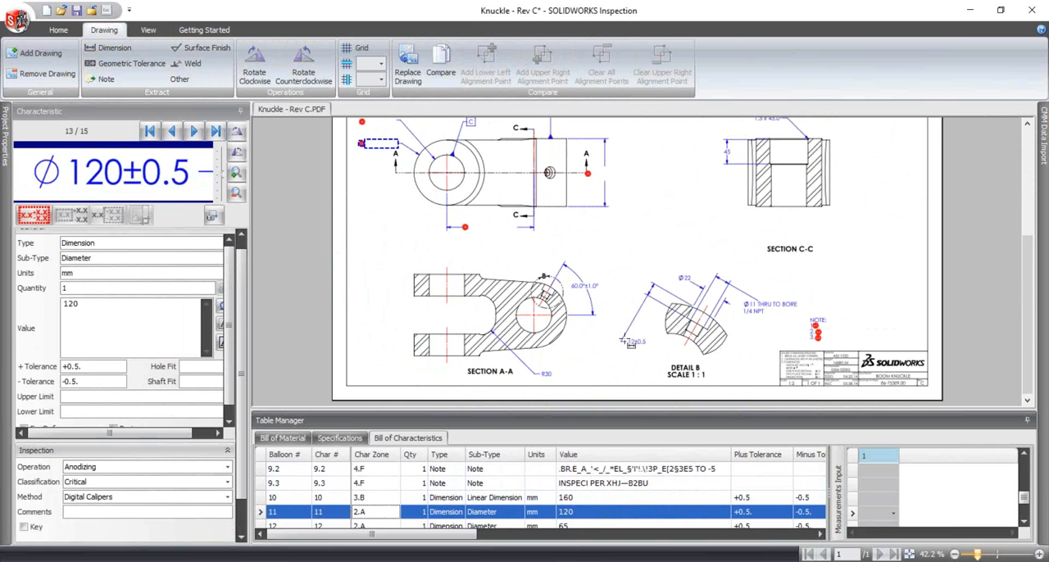
{"action": "left_click_drag", "start_coordinate": [623, 335], "coordinate": [651, 346]}
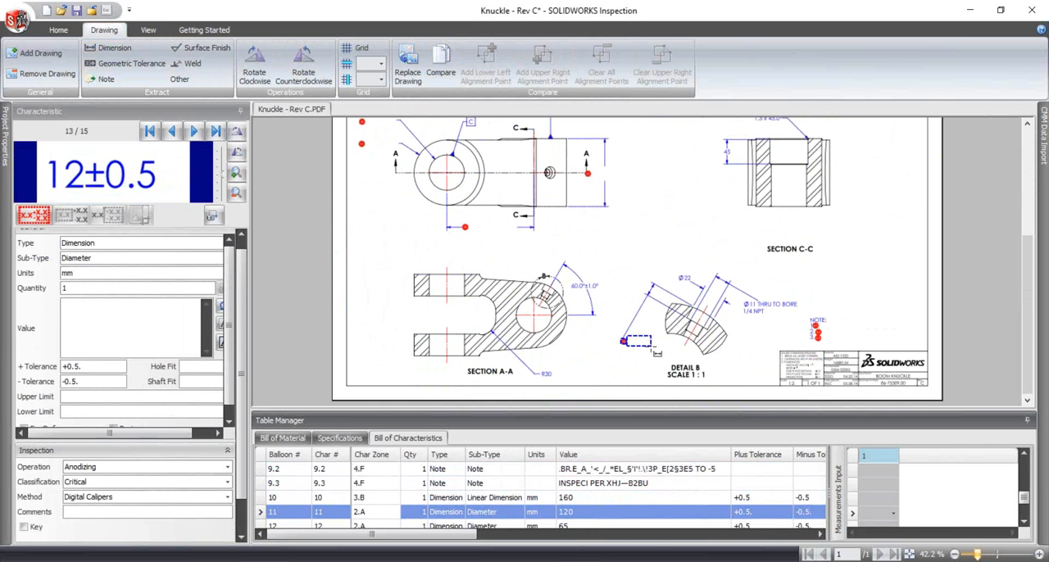
{"action": "left_click_drag", "start_coordinate": [566, 281], "coordinate": [604, 291]}
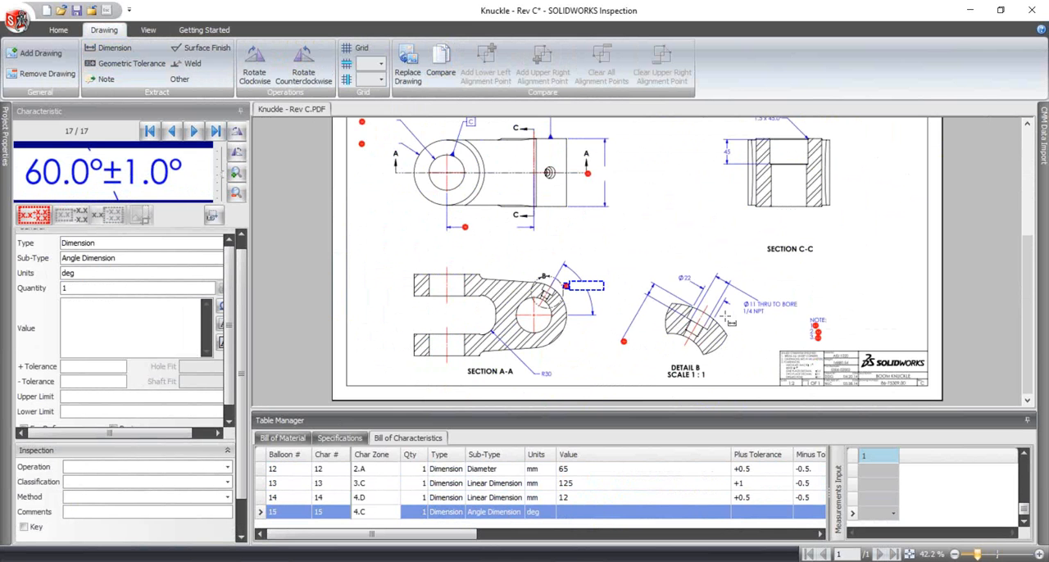
{"action": "left_click_drag", "start_coordinate": [679, 273], "coordinate": [709, 292]}
- Extract the 1.5 x 45.0° chamfer and the 45 depth dimension in Section C-C
{"action": "scroll", "coordinate": [567, 223], "scroll_direction": "up", "scroll_amount": 3}
{"action": "scroll", "coordinate": [629, 314], "scroll_direction": "down", "scroll_amount": 3}
{"action": "scroll", "coordinate": [655, 310], "scroll_direction": "up", "scroll_amount": 3}
{"action": "left_click_drag", "start_coordinate": [751, 306], "coordinate": [787, 321]}
{"action": "left_click_drag", "start_coordinate": [721, 343], "coordinate": [744, 359]}
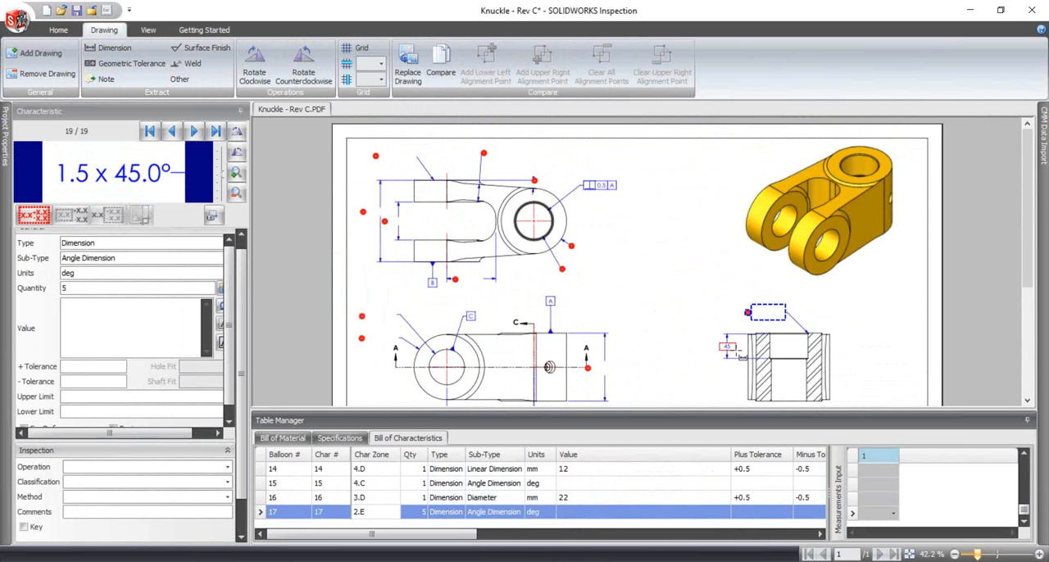
{"action": "scroll", "coordinate": [729, 353], "scroll_direction": "down", "scroll_amount": 3}
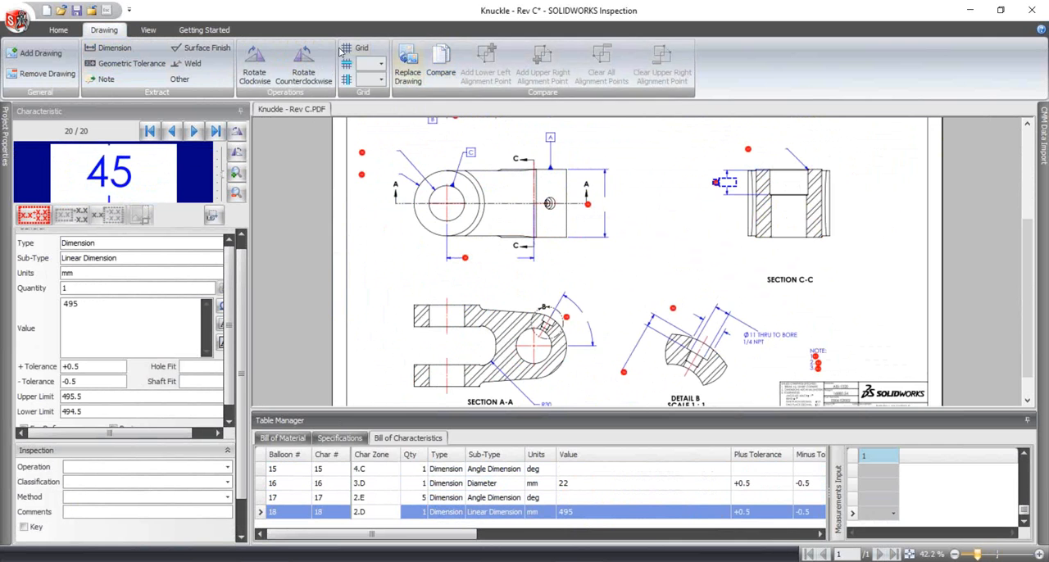
- Show the captured characteristics on the drawing again
{"action": "left_click", "coordinate": [151, 30]}
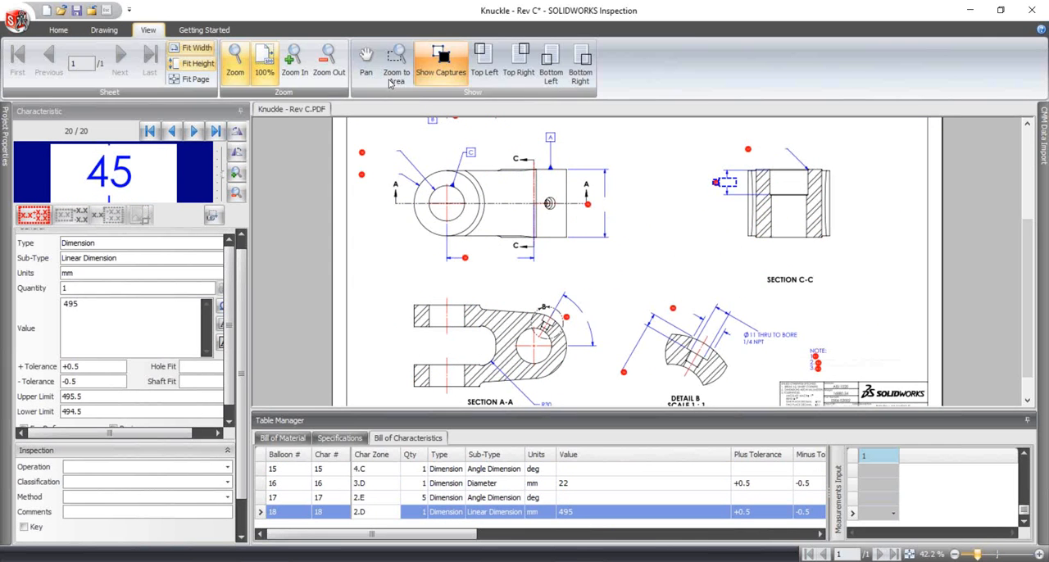
{"action": "left_click", "coordinate": [440, 61]}
{"action": "scroll", "coordinate": [621, 303], "scroll_direction": "up", "scroll_amount": 3}
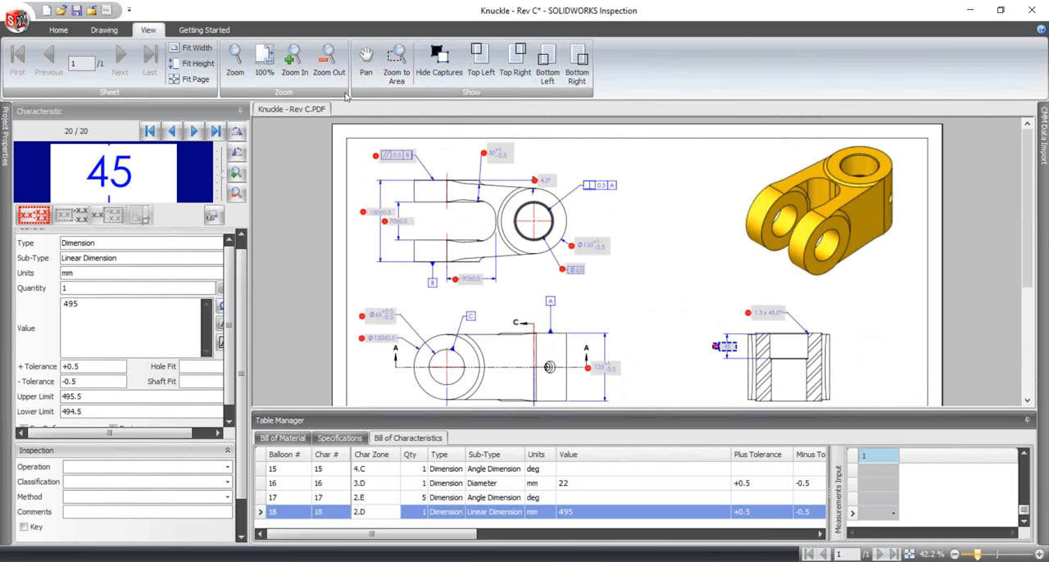
- Start a drawing comparison of Knuckle - Rev C.PDF with Knuckle - Rev D.PDF
{"action": "left_click", "coordinate": [204, 30]}
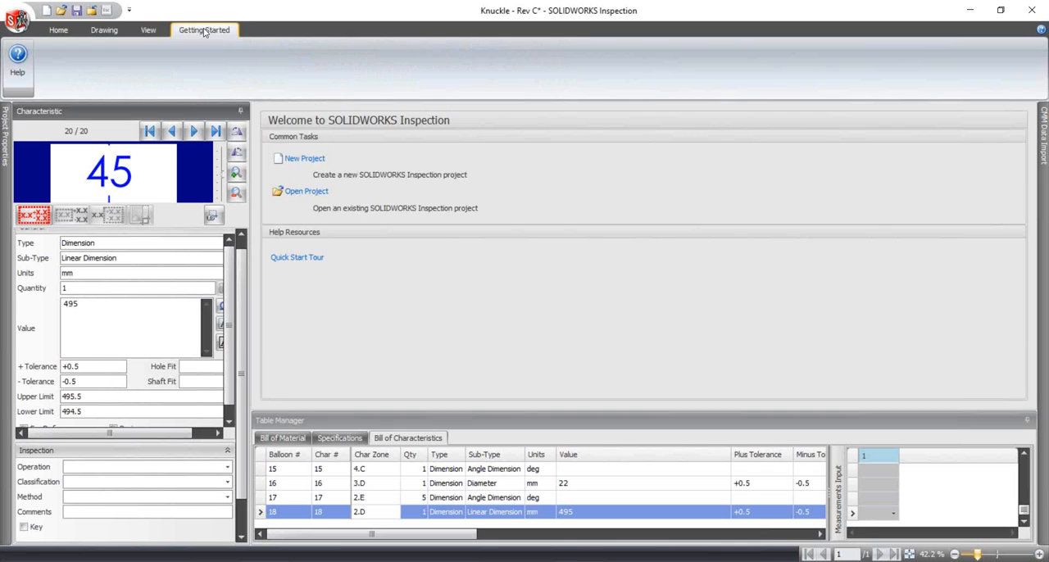
{"action": "left_click", "coordinate": [104, 31]}
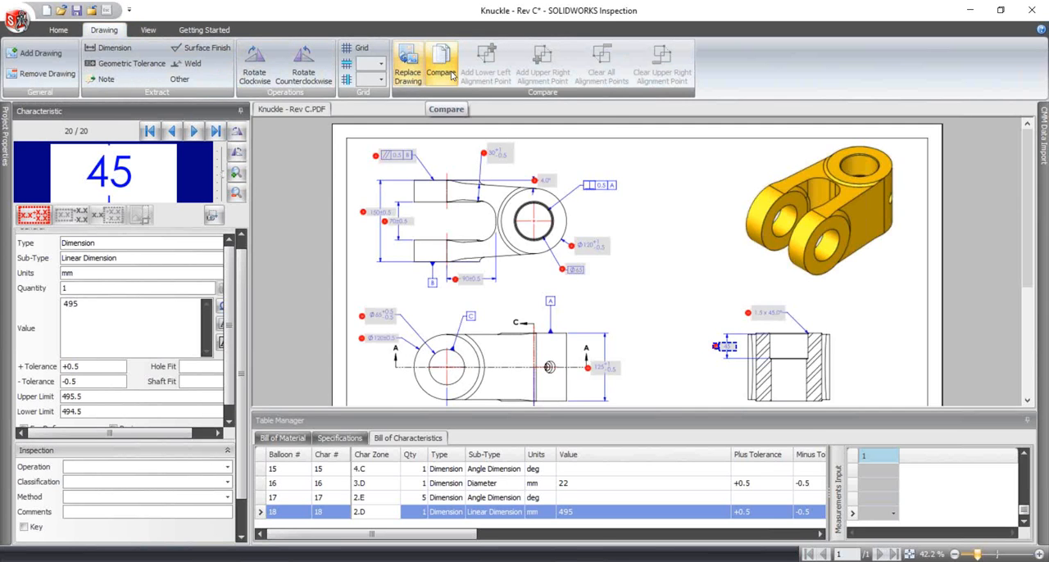
{"action": "left_click", "coordinate": [441, 64]}
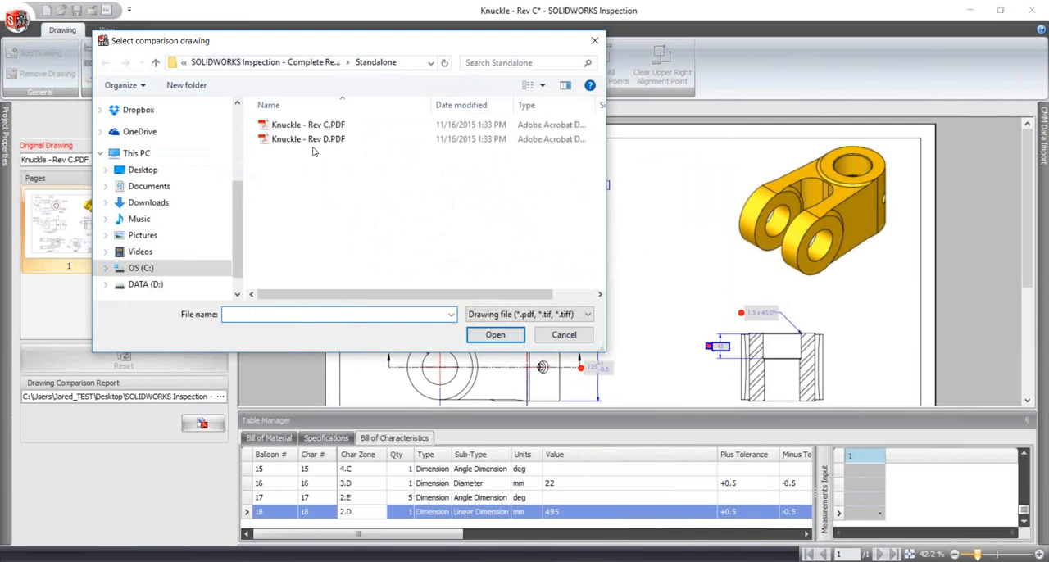
{"action": "left_click", "coordinate": [311, 139]}
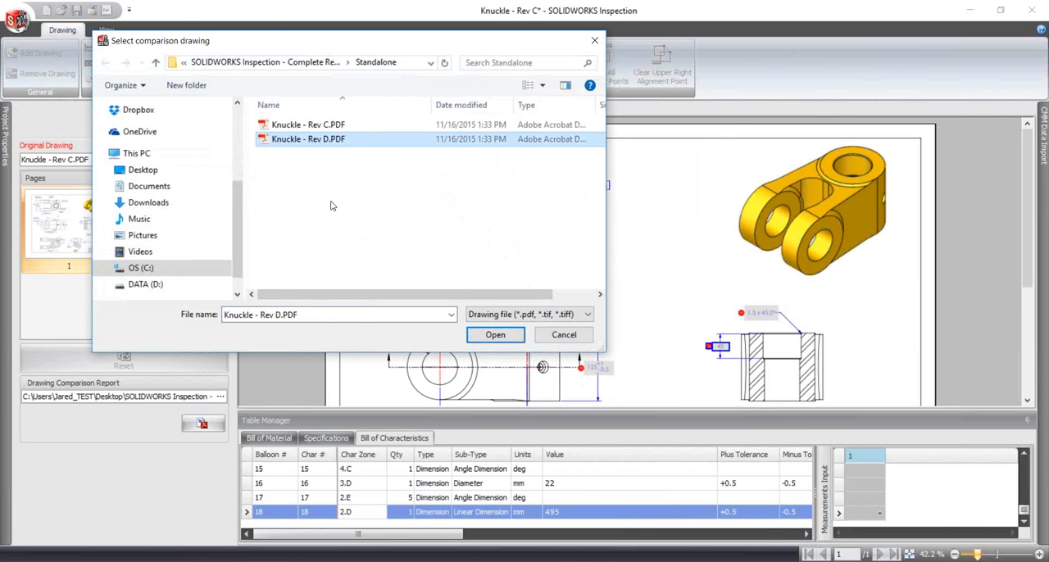
{"action": "left_click", "coordinate": [493, 335]}
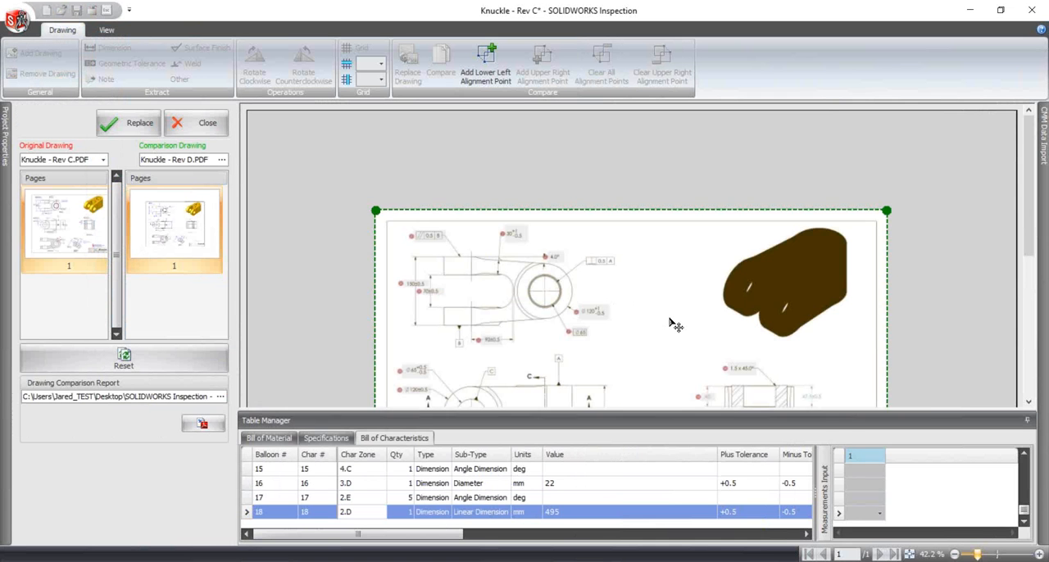
- Review the differences in the overlaid revisions and accept replacing the original drawing with Knuckle - Rev D.PDF
{"action": "scroll", "coordinate": [674, 328], "scroll_direction": "up", "scroll_amount": 2}
{"action": "left_click_drag", "start_coordinate": [1030, 195], "coordinate": [1030, 250]}
{"action": "left_click_drag", "start_coordinate": [881, 402], "coordinate": [849, 411]}
{"action": "scroll", "coordinate": [863, 324], "scroll_direction": "down", "scroll_amount": 2}
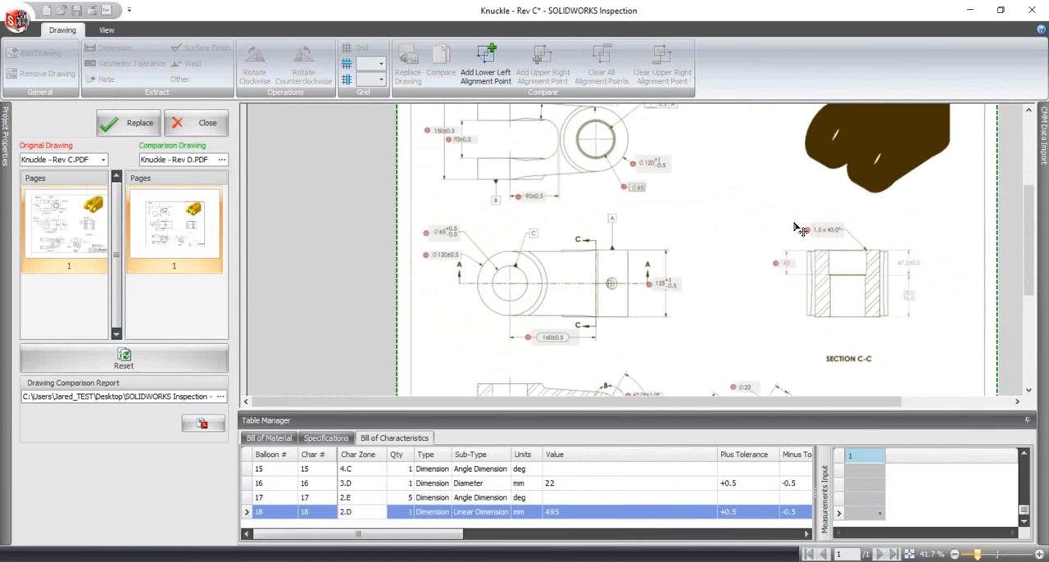
{"action": "scroll", "coordinate": [623, 278], "scroll_direction": "down", "scroll_amount": 1}
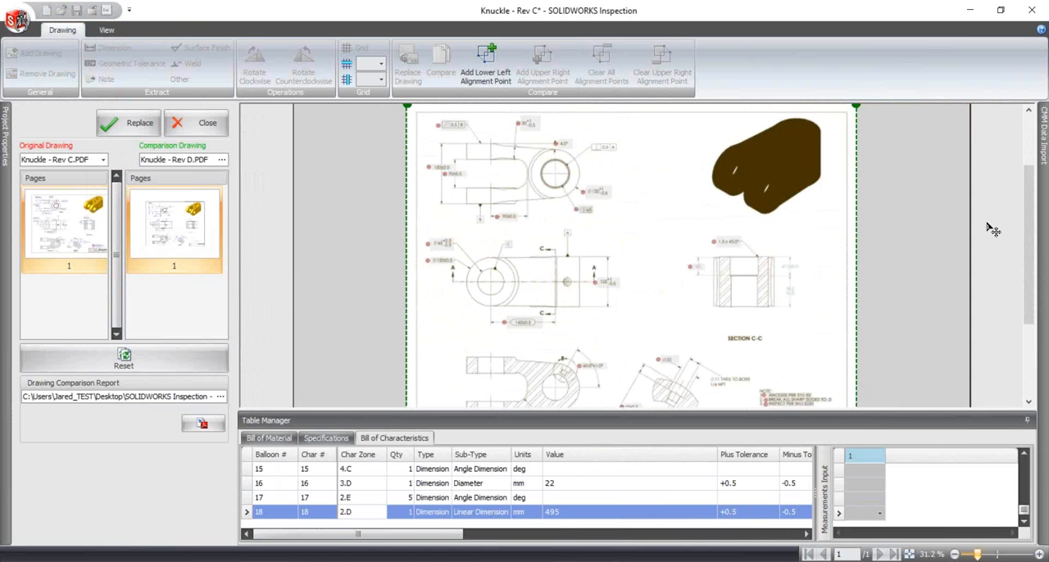
{"action": "mouse_move", "coordinate": [1031, 224]}
{"action": "left_mouse_down"}
{"action": "mouse_move", "coordinate": [1032, 260]}
{"action": "mouse_move", "coordinate": [1030, 230]}
{"action": "left_mouse_up"}
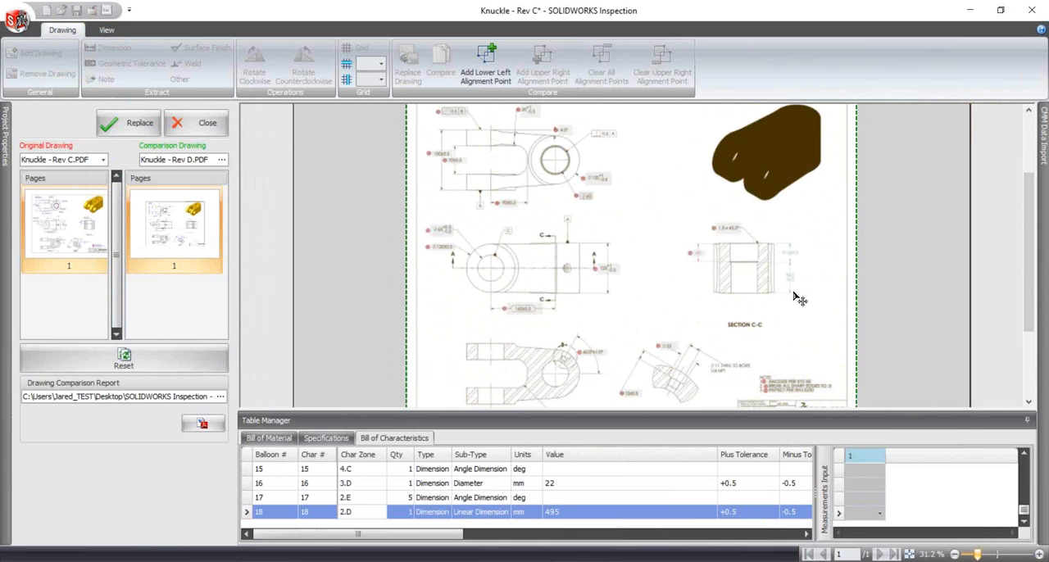
{"action": "left_click", "coordinate": [129, 125]}
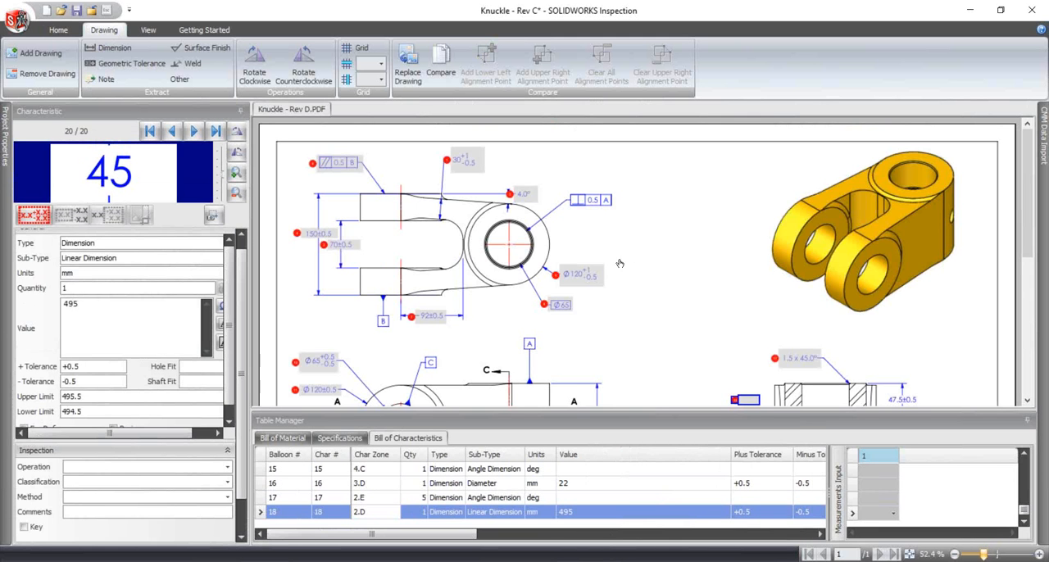
- Extract the new 47.5±0.5 and 78.0/76.0 dimensions in Section C-C and decline saving the project
{"action": "scroll", "coordinate": [786, 296], "scroll_direction": "down", "scroll_amount": 3}
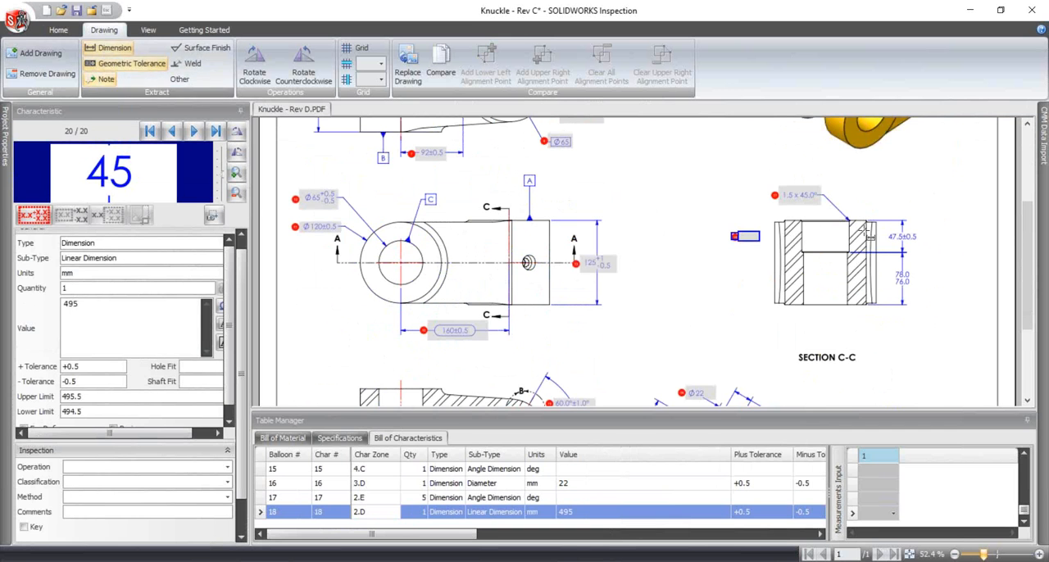
{"action": "left_click_drag", "start_coordinate": [882, 229], "coordinate": [927, 288]}
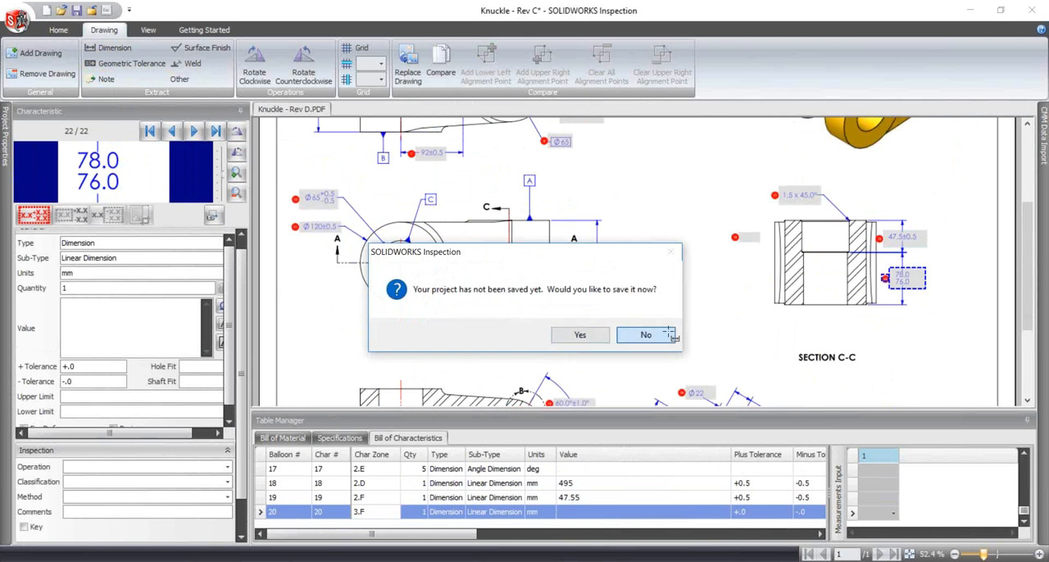
{"action": "left_click", "coordinate": [646, 335]}
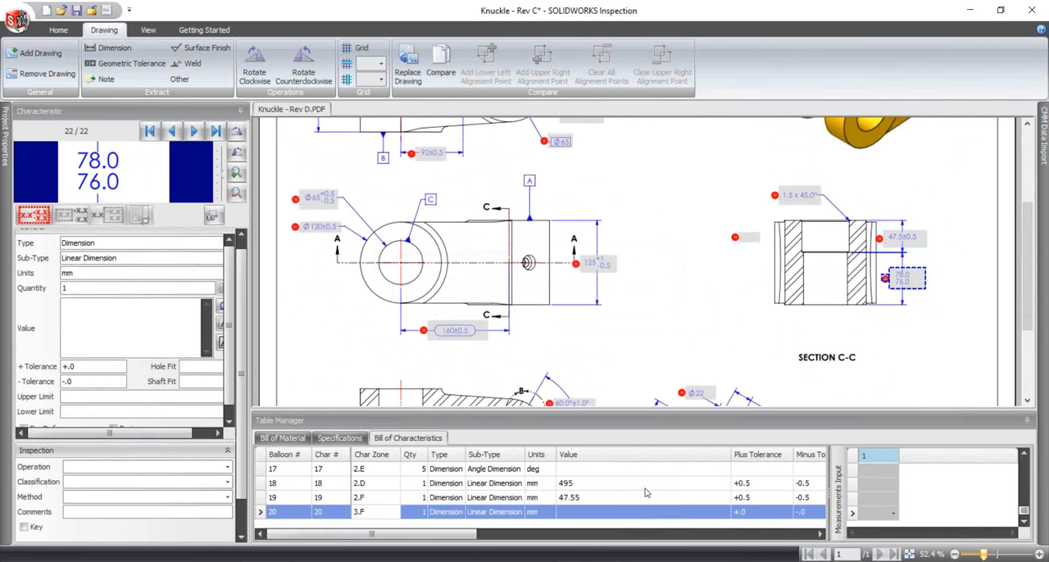
- Switch to the PowerPoint slide show and advance past the Productivity Tools summary to the Validate title slide
{"action": "scroll", "coordinate": [623, 496], "scroll_direction": "up", "scroll_amount": 5}
{"action": "scroll", "coordinate": [664, 489], "scroll_direction": "up", "scroll_amount": 2}
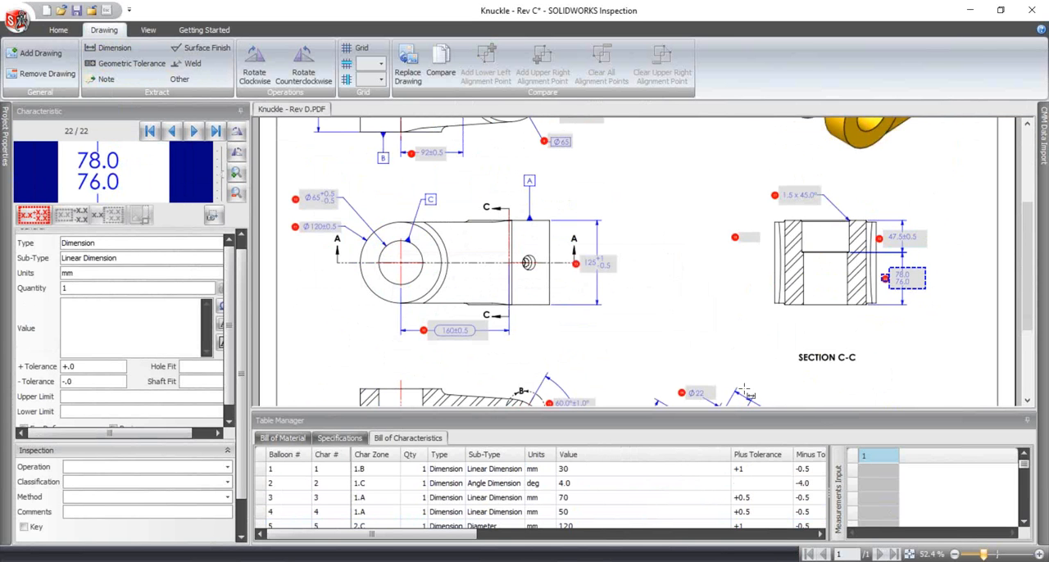
{"action": "key", "text": "alt+Tab"}
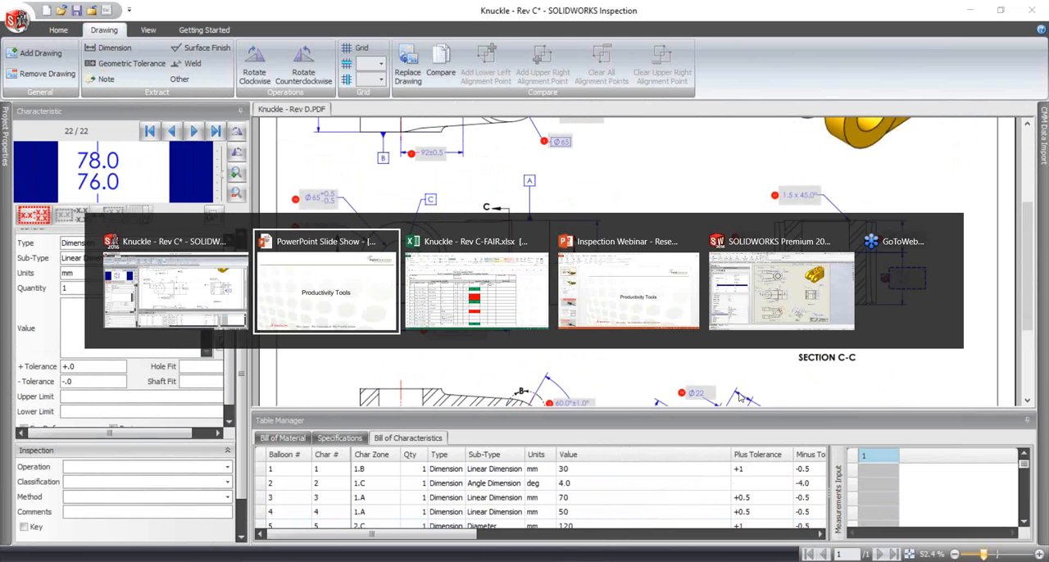
{"action": "key", "text": "alt+Tab"}
{"action": "key", "text": "alt+Tab"}
{"action": "key", "text": "alt+Tab"}
{"action": "key", "text": "alt+Tab"}
{"action": "key", "text": "alt+Tab"}
{"action": "key", "text": "alt+Tab"}
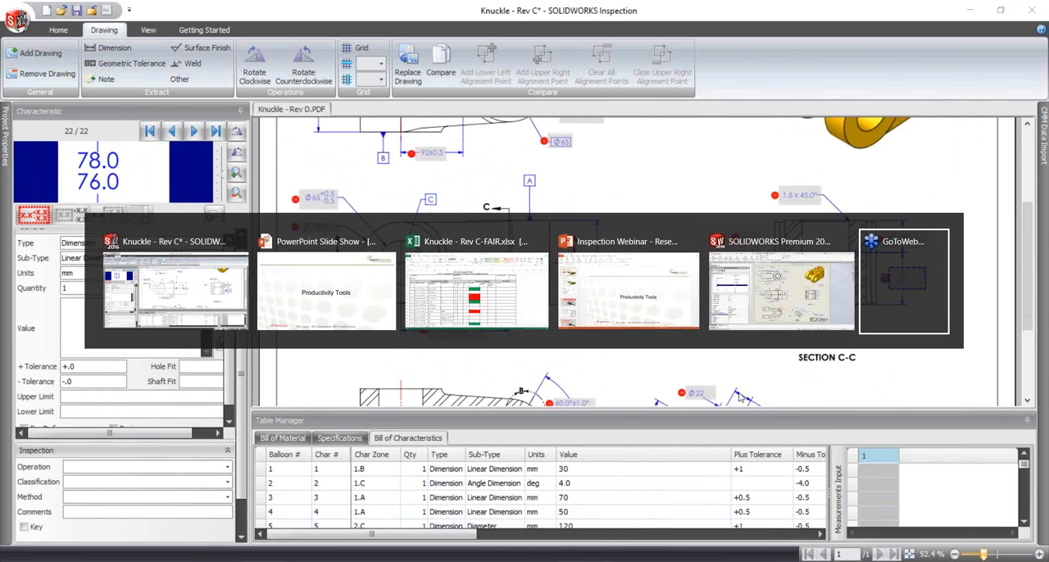
{"action": "key", "text": "Right"}
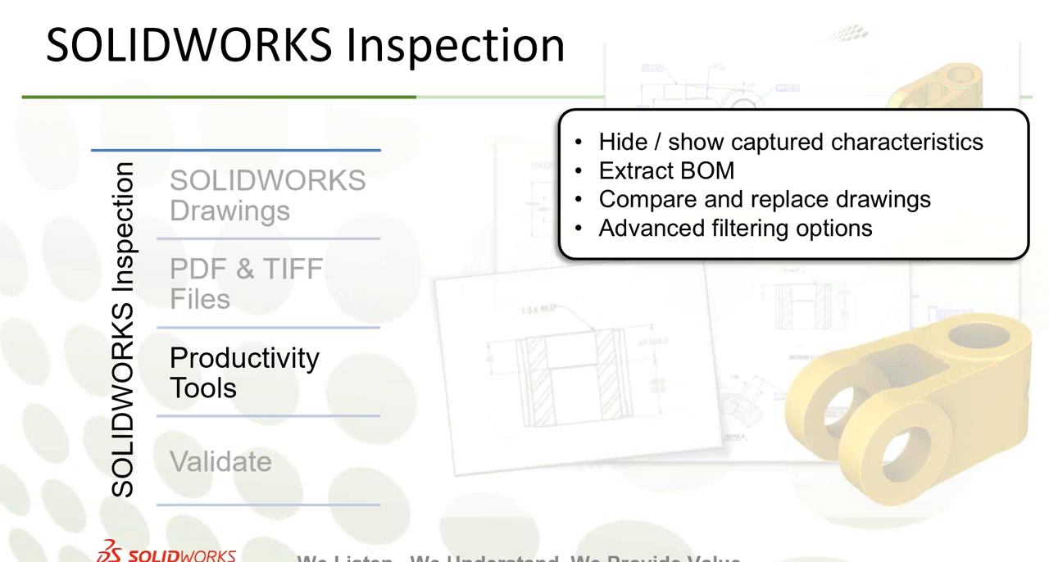
{"action": "key", "text": "Right"}
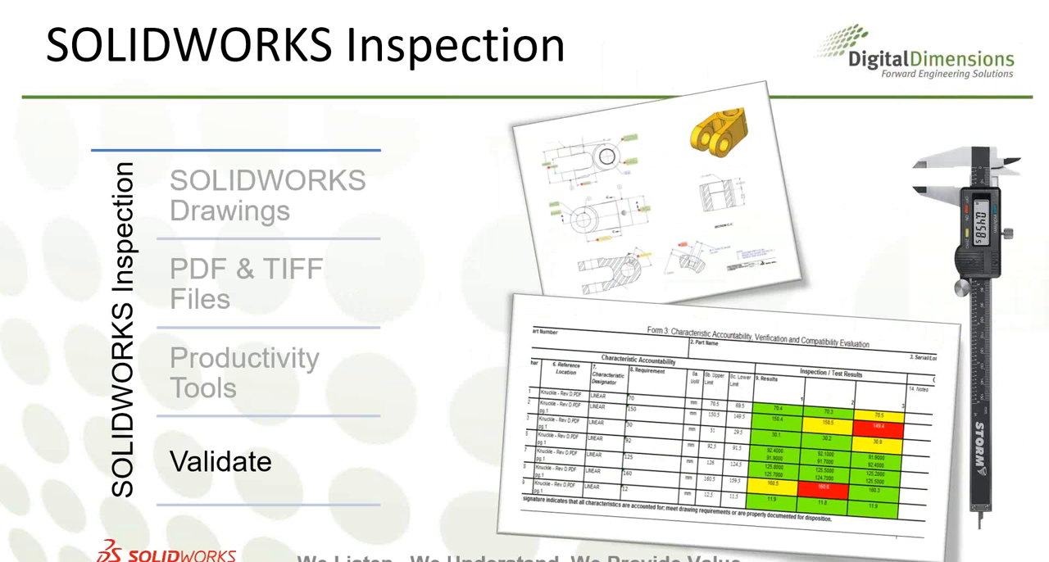
{"action": "key", "text": "Right"}
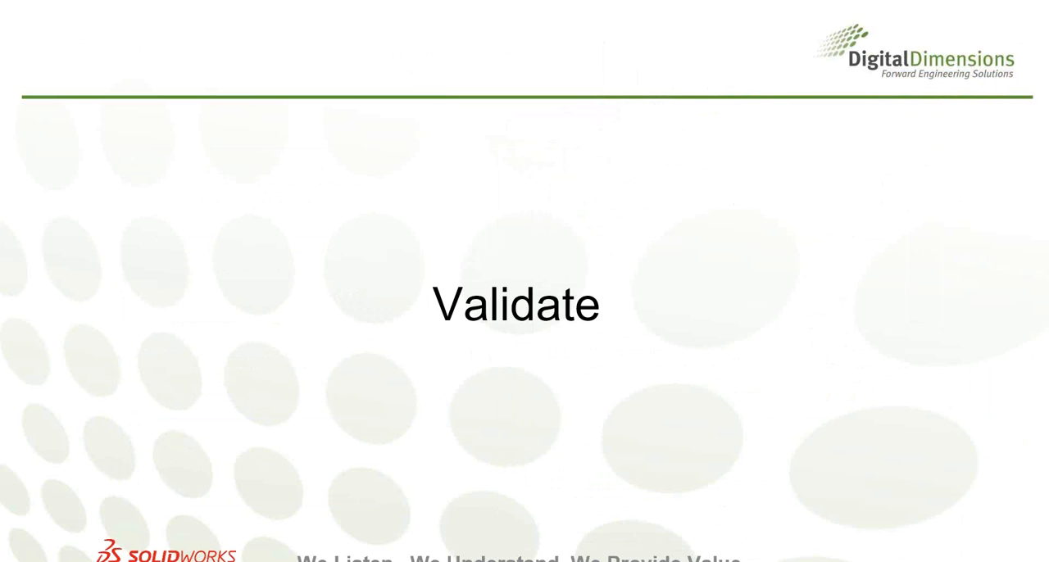
- Switch back to the Knuckle project in SOLIDWORKS Inspection
{"action": "key", "text": "alt+Tab"}
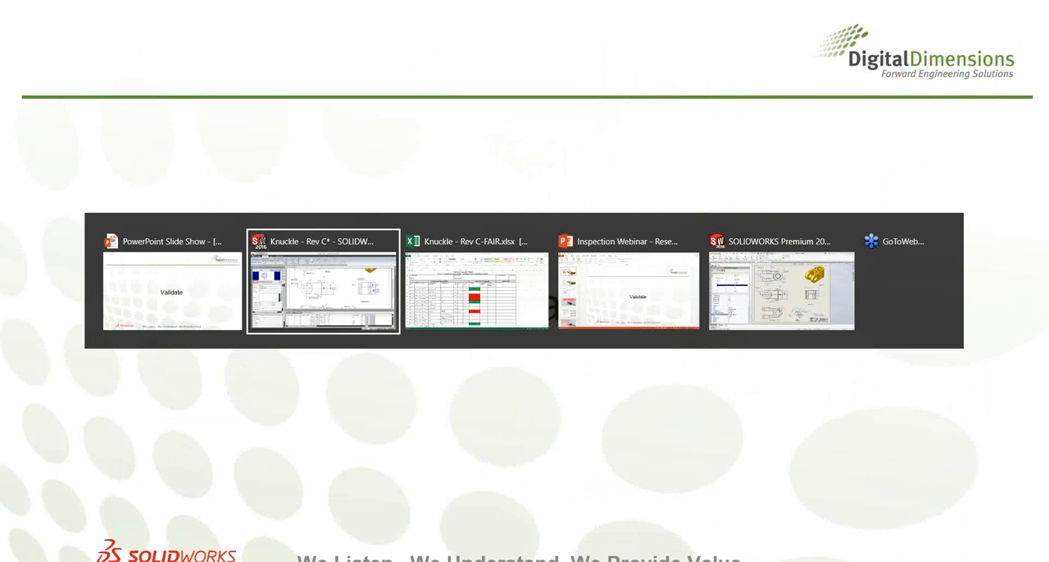
{"action": "key", "text": "alt+Tab"}
{"action": "key", "text": "alt+Tab"}
{"action": "key", "text": "alt+Tab"}
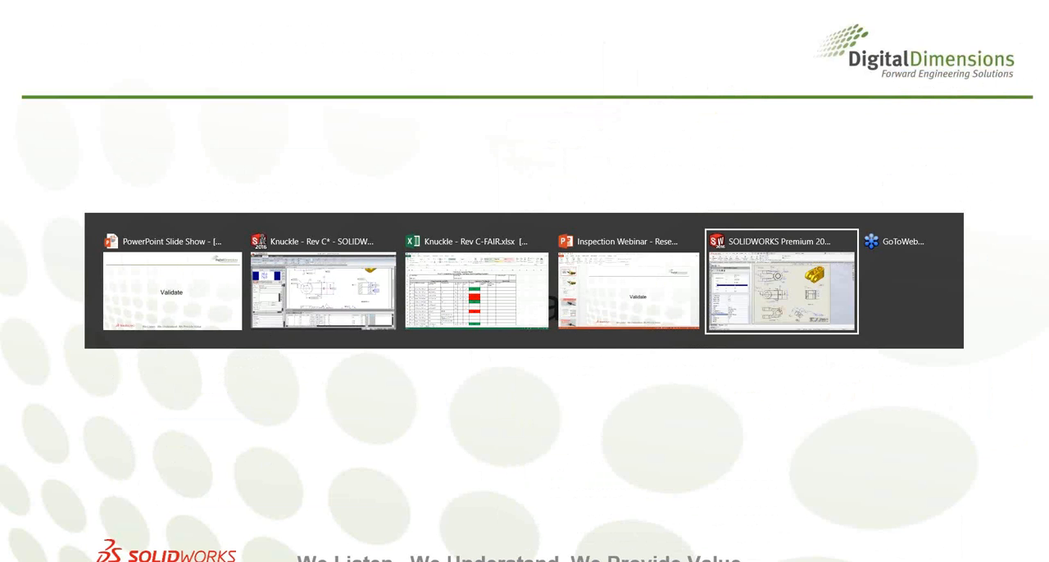
{"action": "key", "text": "alt+Tab"}
{"action": "key", "text": "alt+Tab"}
{"action": "key", "text": "alt+Tab"}
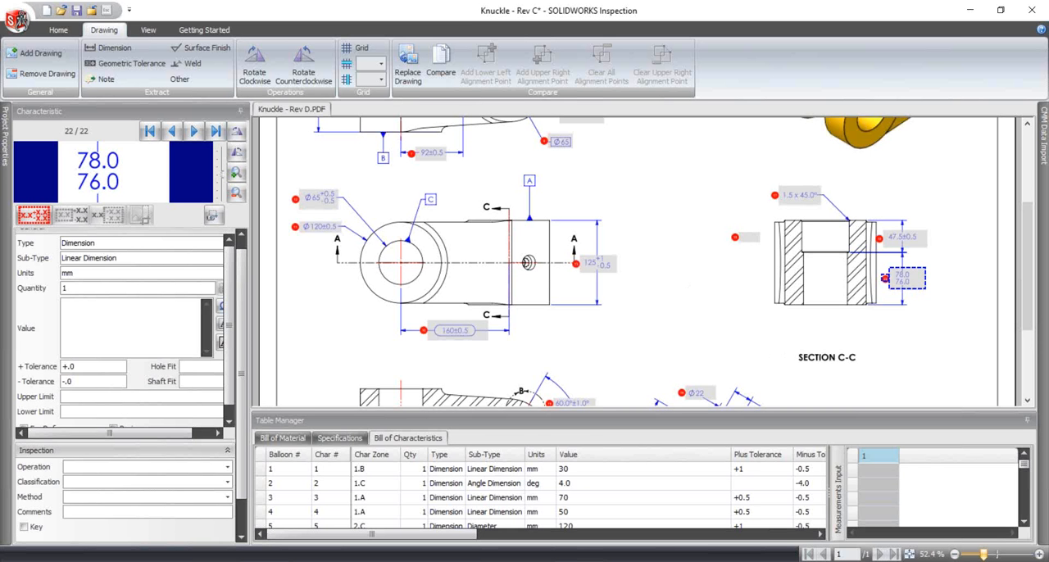
- Enter measured values 31, 4.0 and 71 for characteristics 1 to 3 in the first measurement column
{"action": "scroll", "coordinate": [973, 216], "scroll_direction": "up", "scroll_amount": 4}
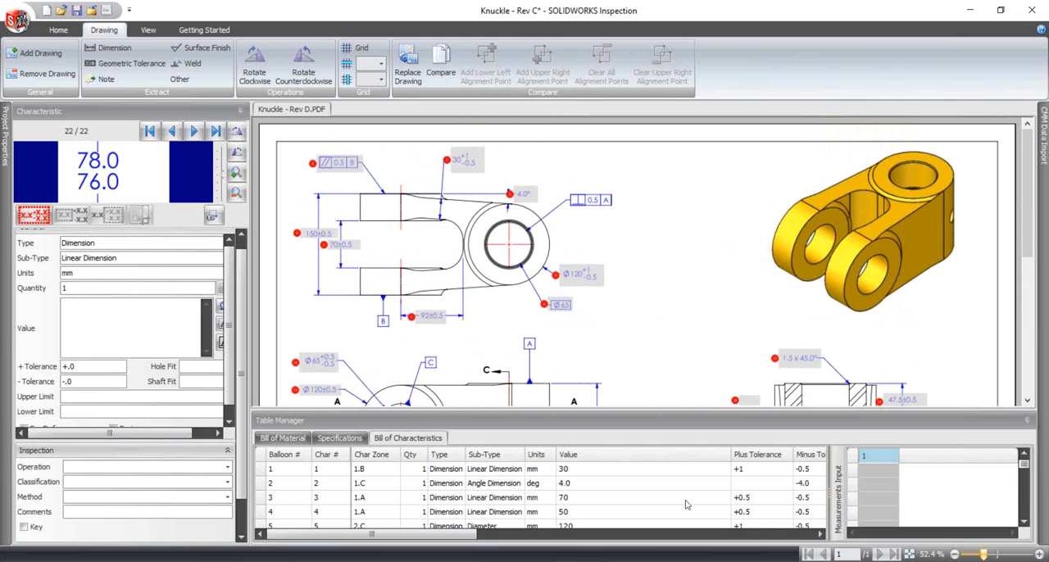
{"action": "left_click", "coordinate": [872, 474]}
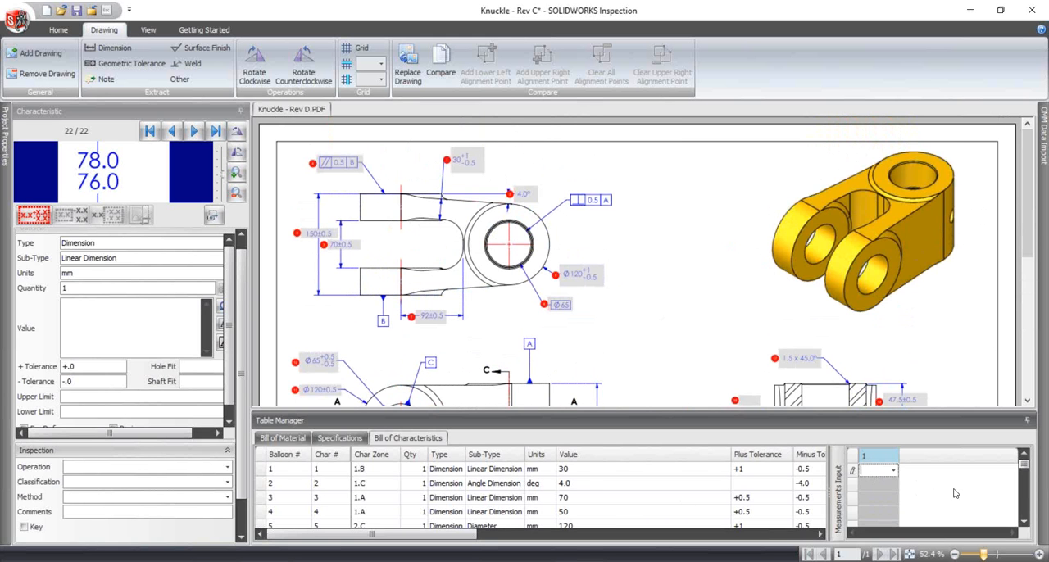
{"action": "type", "text": "31"}
{"action": "key", "text": "Return"}
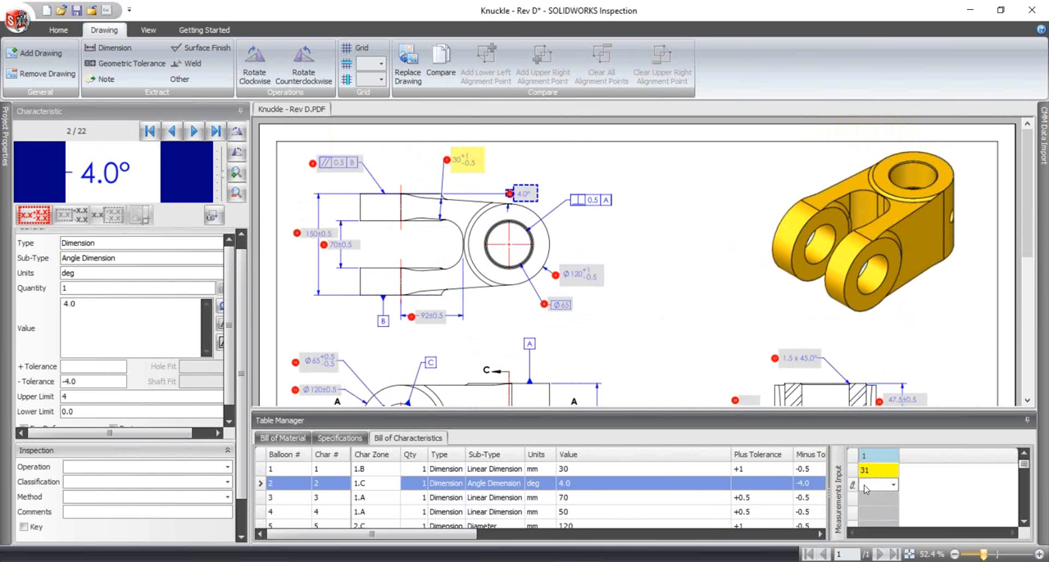
{"action": "type", "text": "4.0"}
{"action": "key", "text": "Return"}
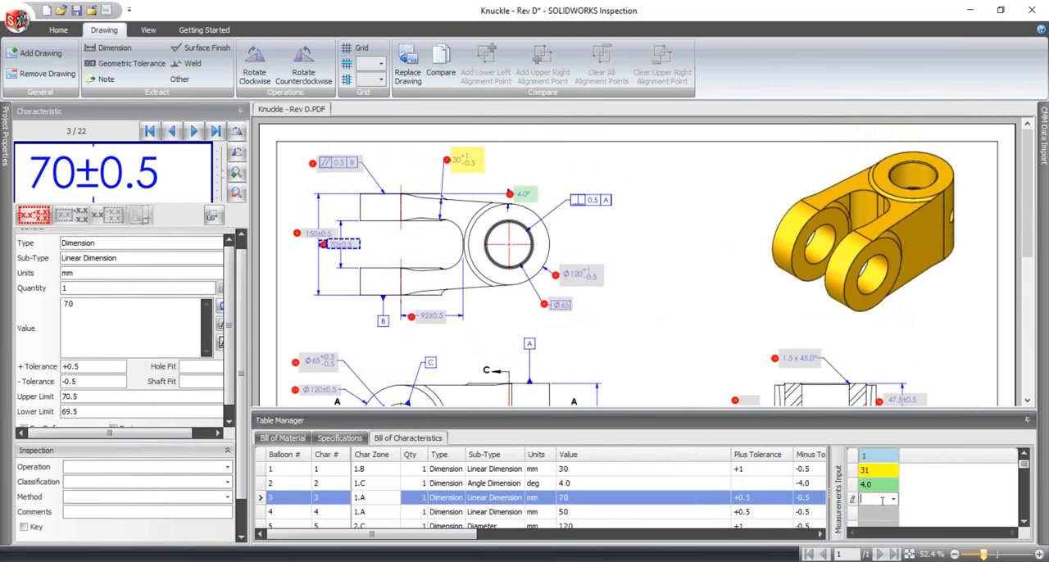
{"action": "type", "text": "71"}
{"action": "key", "text": "Return"}
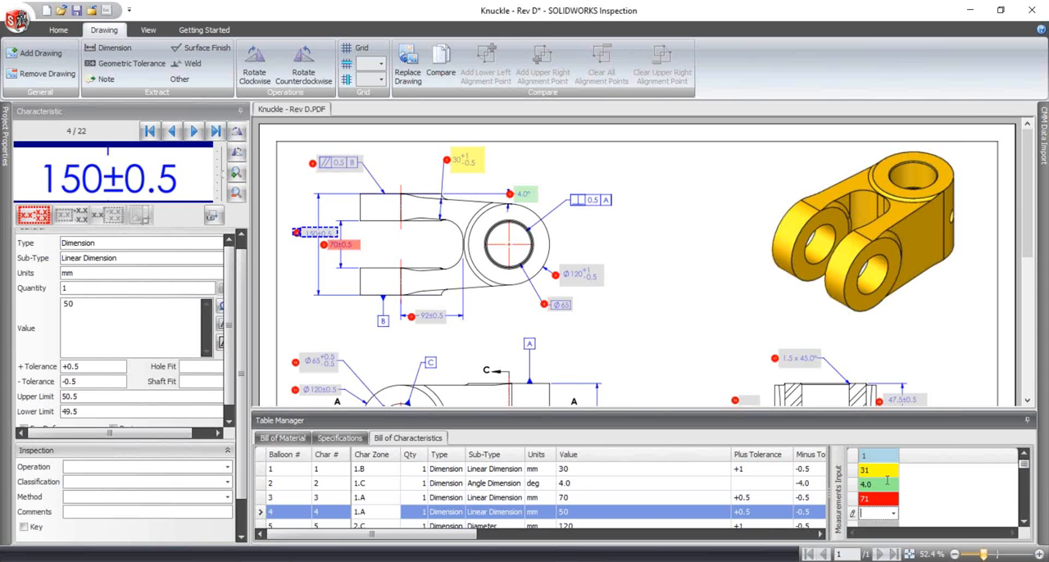
- Enter measured values 51 and 120.1 for characteristics 4 and 5 in the first measurement column
{"action": "left_click", "coordinate": [1023, 524]}
{"action": "left_click", "coordinate": [1022, 524]}
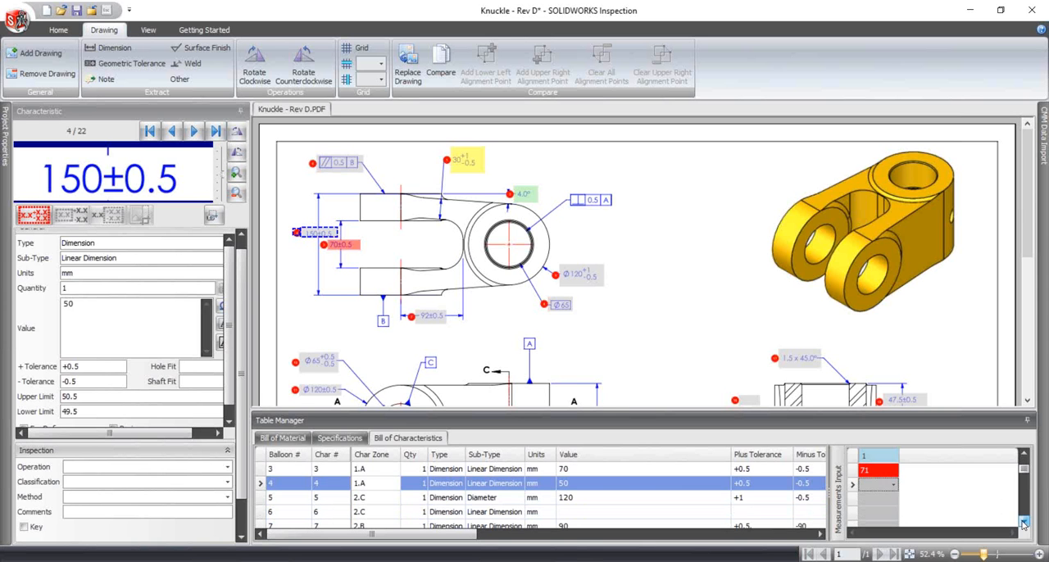
{"action": "left_click", "coordinate": [865, 484]}
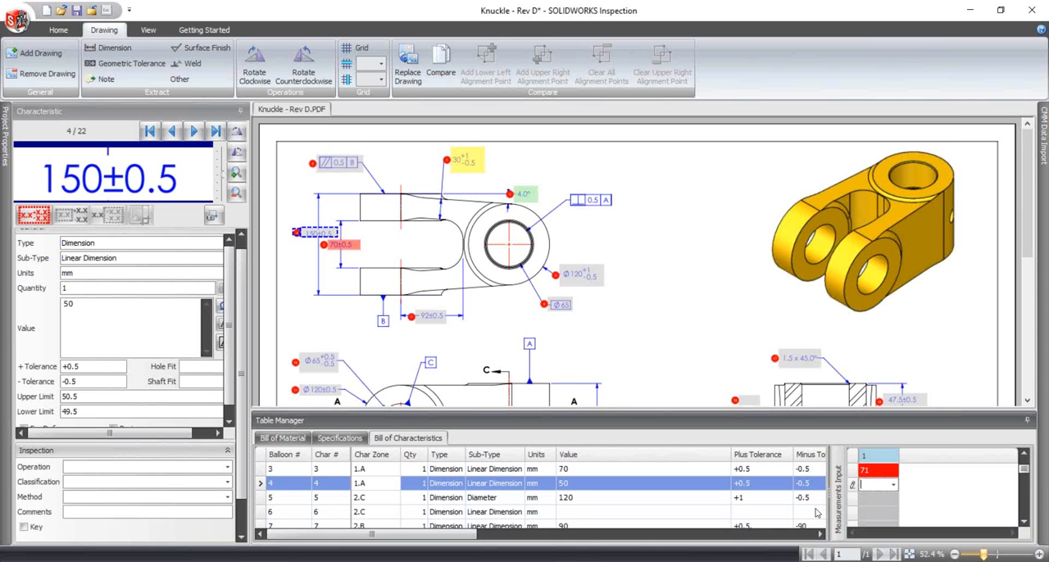
{"action": "type", "text": "51"}
{"action": "key", "text": "Return"}
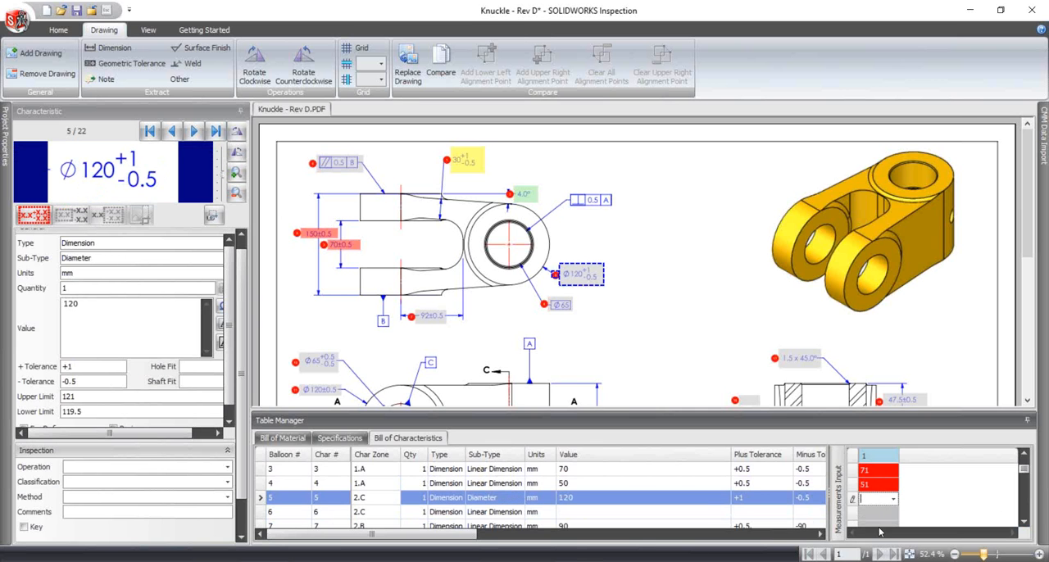
{"action": "type", "text": "120.1"}
{"action": "key", "text": "Return"}
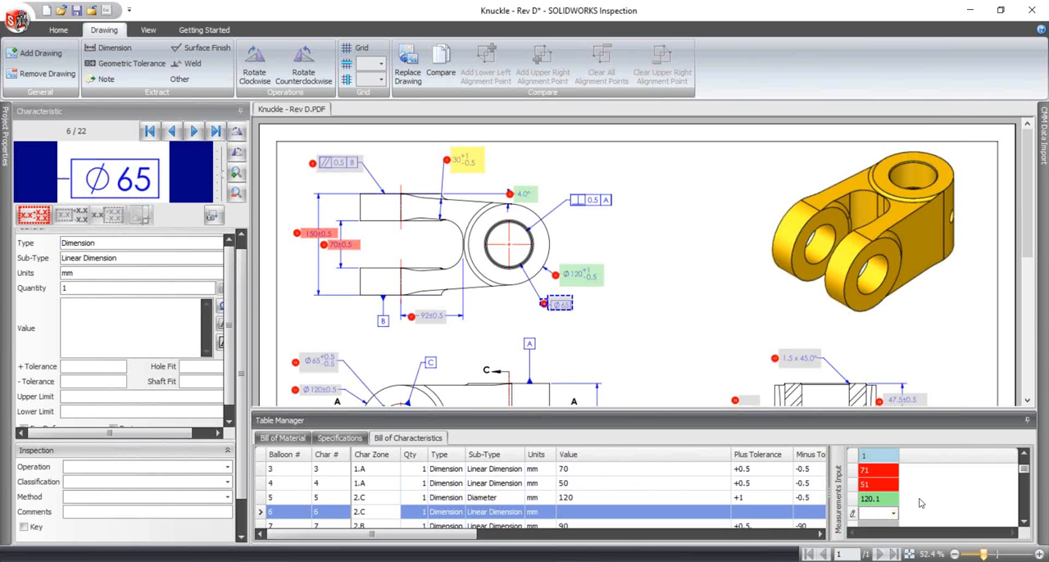
- Add two more measurement columns beside the first one
{"action": "right_click", "coordinate": [887, 459]}
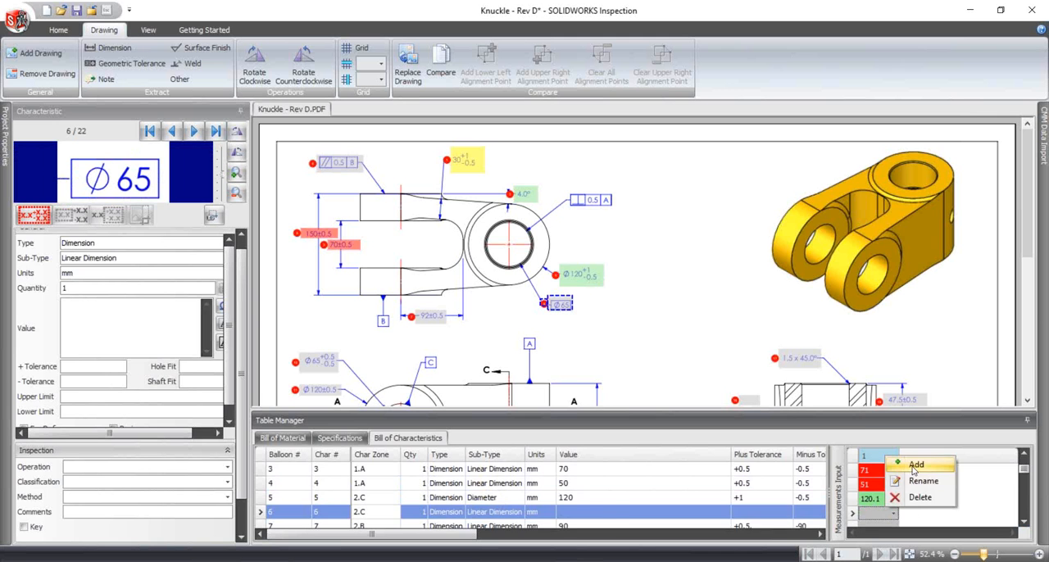
{"action": "left_click", "coordinate": [915, 465]}
{"action": "right_click", "coordinate": [927, 455]}
{"action": "left_click", "coordinate": [942, 461]}
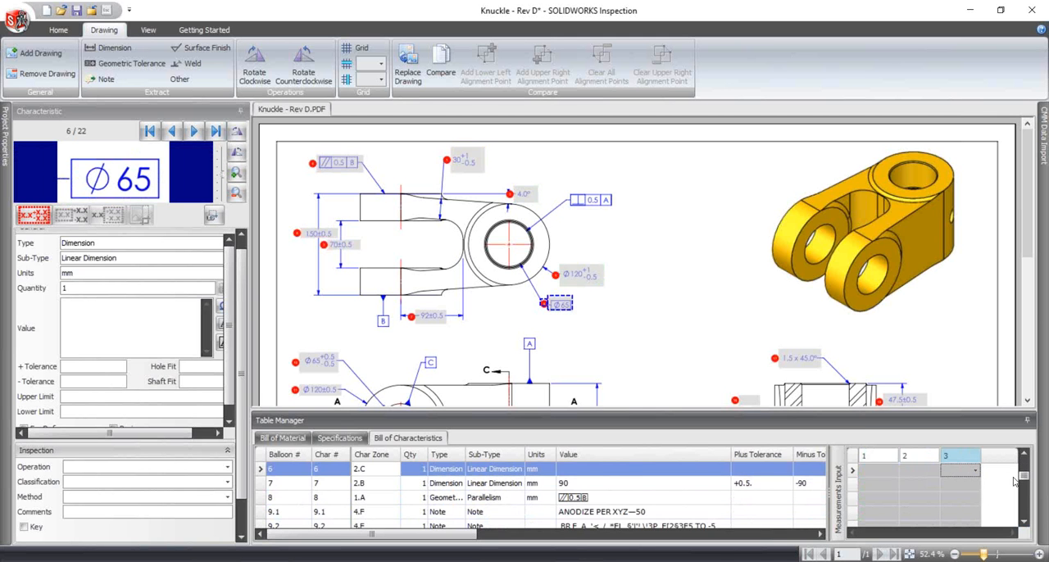
- Rename the three measurement columns as lot 1, lot 2 and lot 3
{"action": "left_click", "coordinate": [1024, 455]}
{"action": "left_click", "coordinate": [878, 456]}
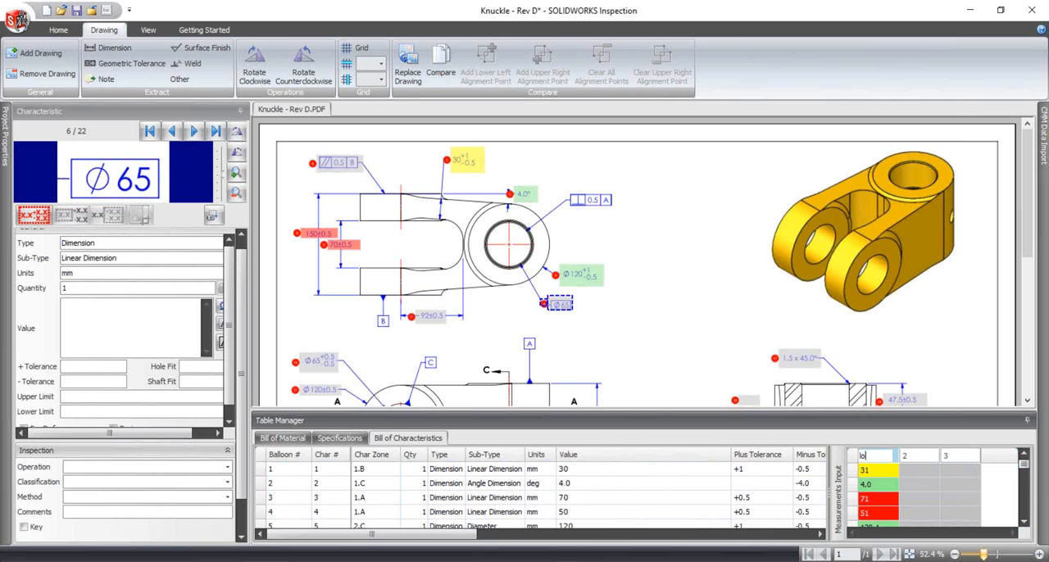
{"action": "left_click", "coordinate": [905, 456]}
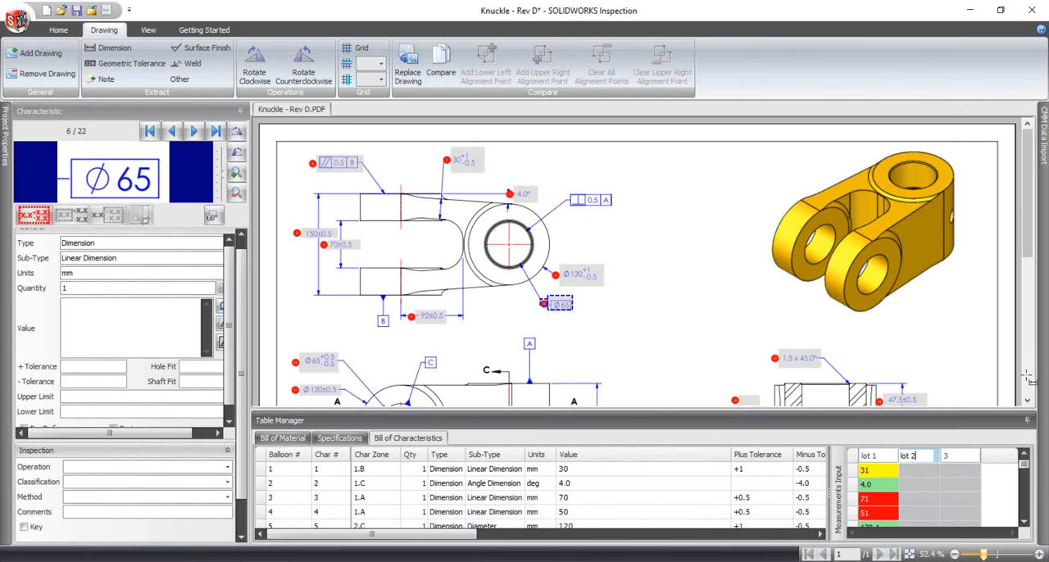
{"action": "left_click", "coordinate": [947, 456]}
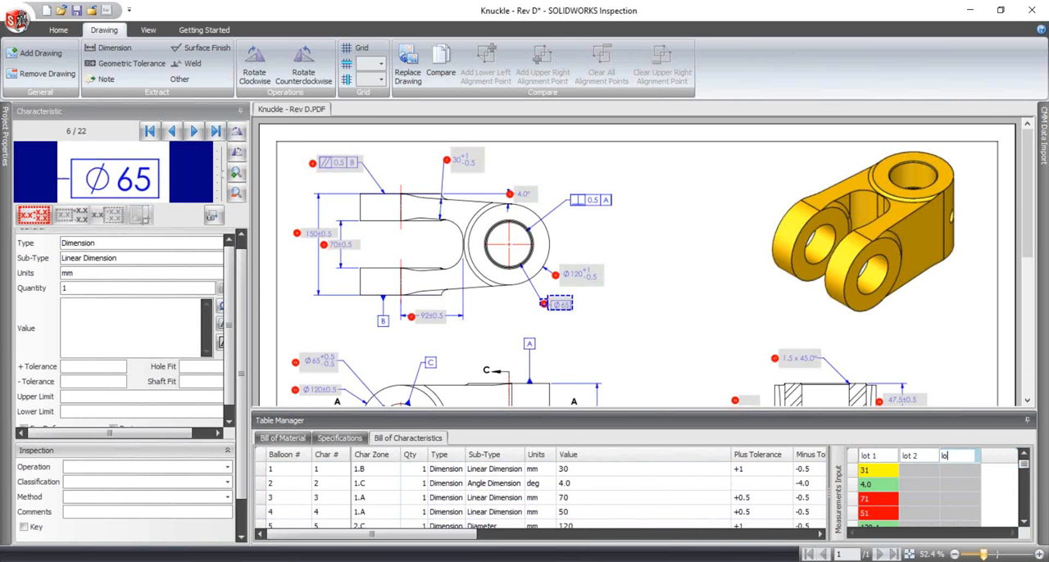
- Enter the measurements for characteristic 1 as 31.5 in lot 2 and 30 in lot 3
{"action": "left_click", "coordinate": [927, 471]}
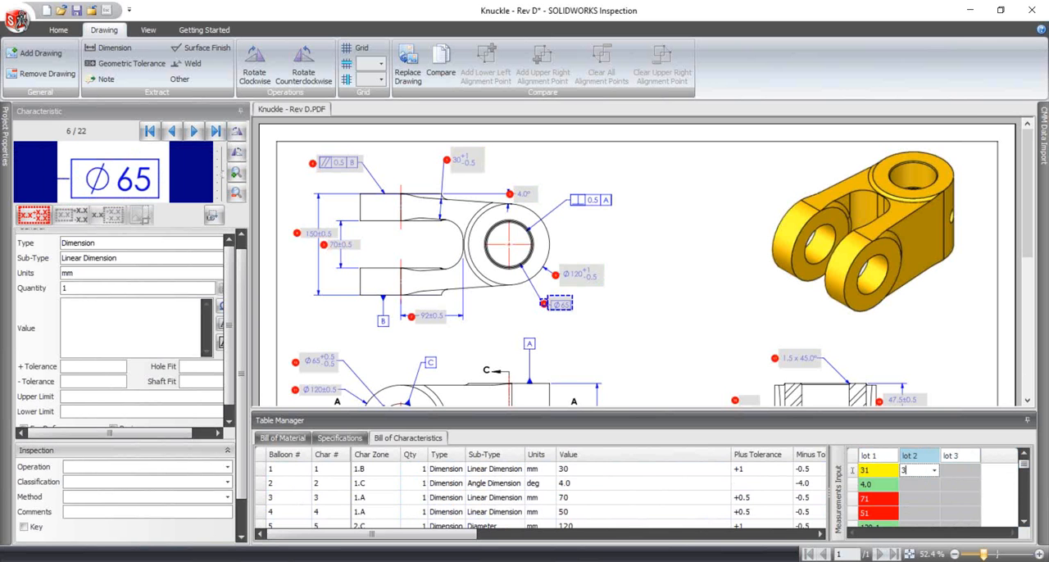
{"action": "key", "text": "Tab"}
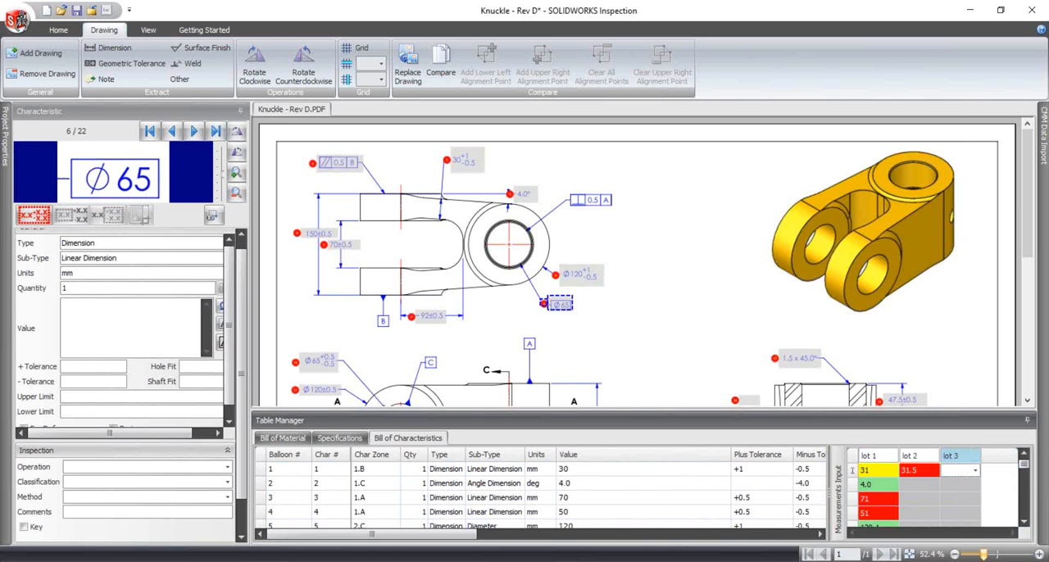
{"action": "key", "text": "Return"}
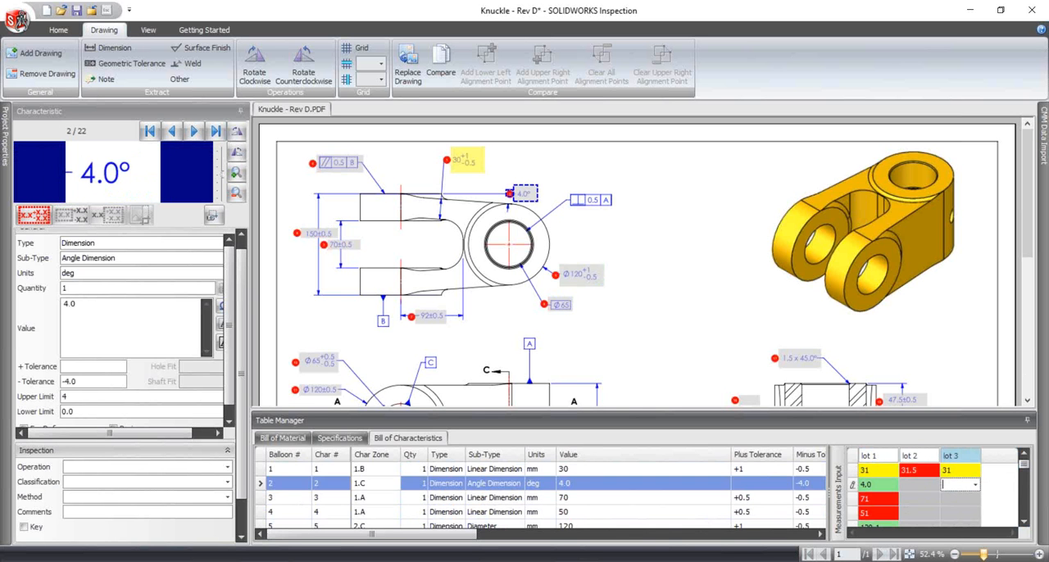
{"action": "left_click", "coordinate": [957, 469]}
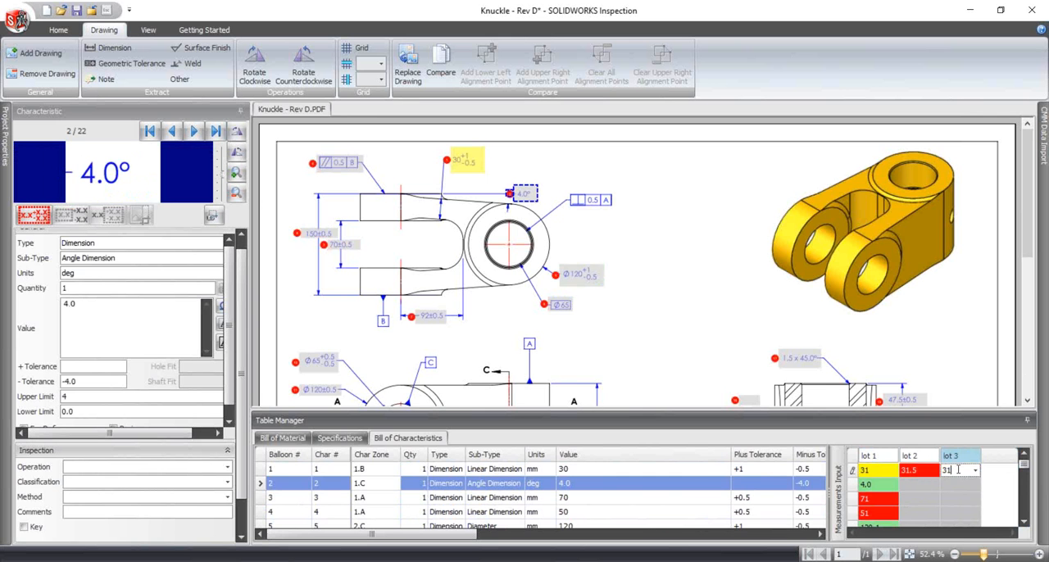
{"action": "type", "text": "0"}
{"action": "key", "text": "Return"}
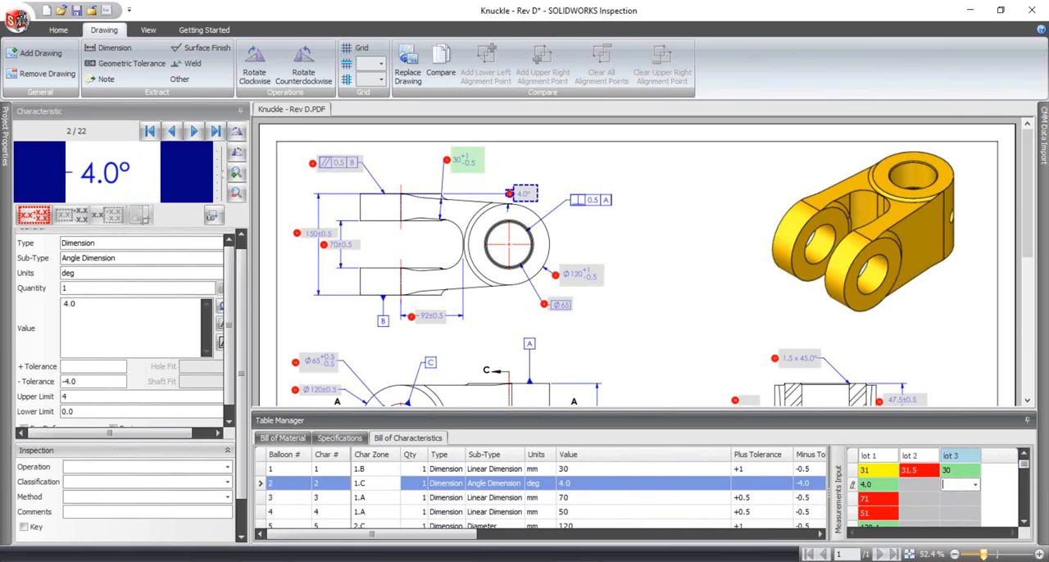
- Enter 4.1 for characteristic 2 and 72 for characteristic 3 in the lot 2 column
{"action": "left_click", "coordinate": [907, 485]}
{"action": "type", "text": "4."}
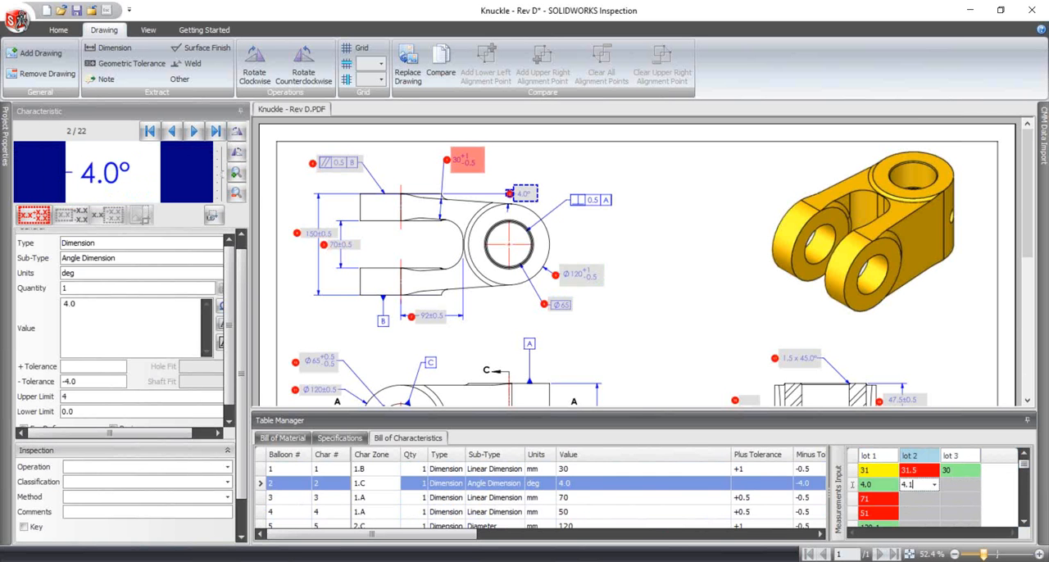
{"action": "type", "text": "1"}
{"action": "key", "text": "Return"}
{"action": "type", "text": "6"}
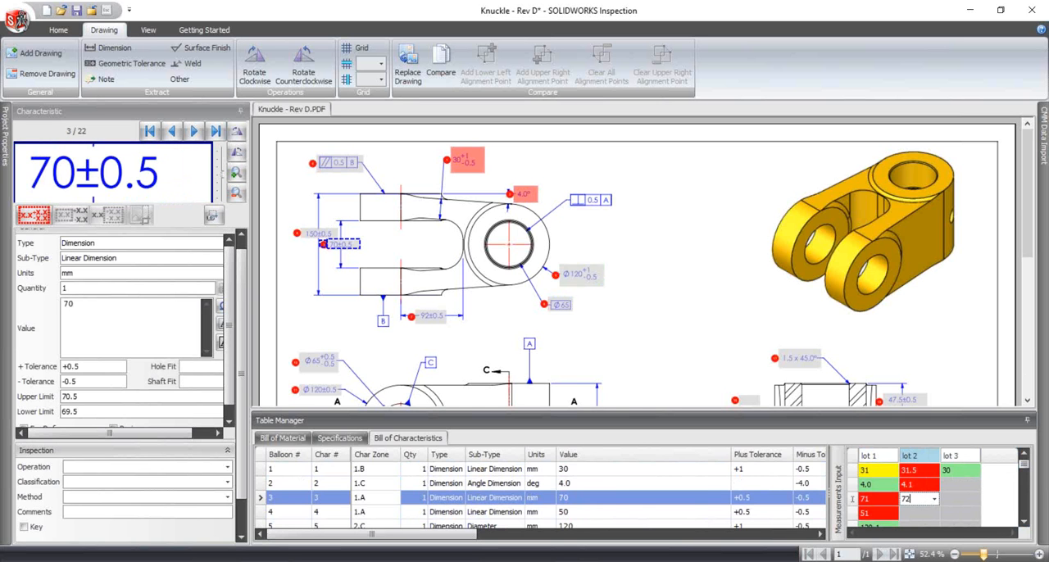
{"action": "type", "text": "2"}
{"action": "key", "text": "Return"}
- Select measurement cells in lot 3 and lot 2 in turn to compare each lot's result colours on the drawing
{"action": "left_click", "coordinate": [956, 496]}
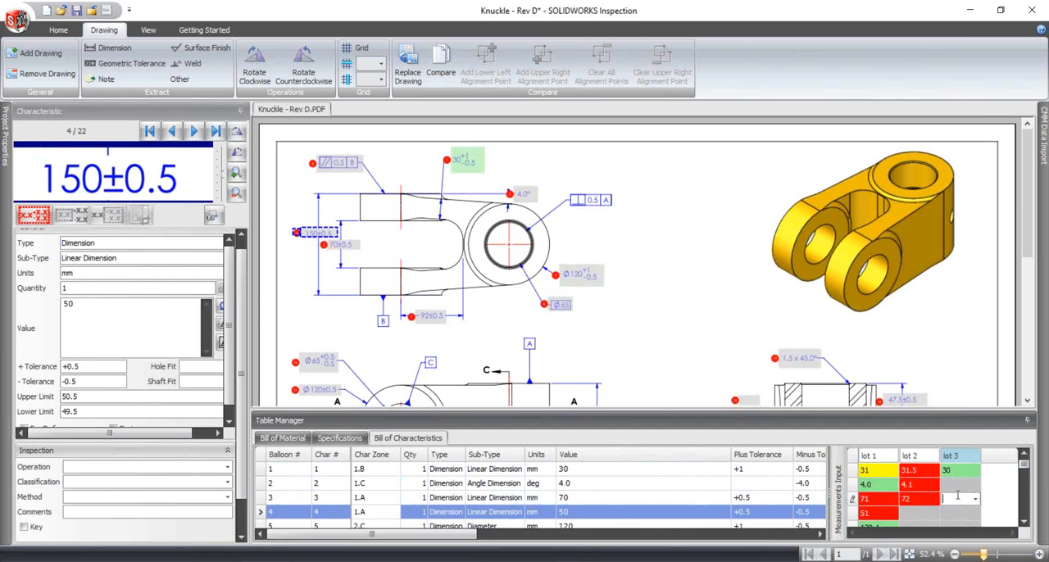
{"action": "left_click", "coordinate": [932, 516]}
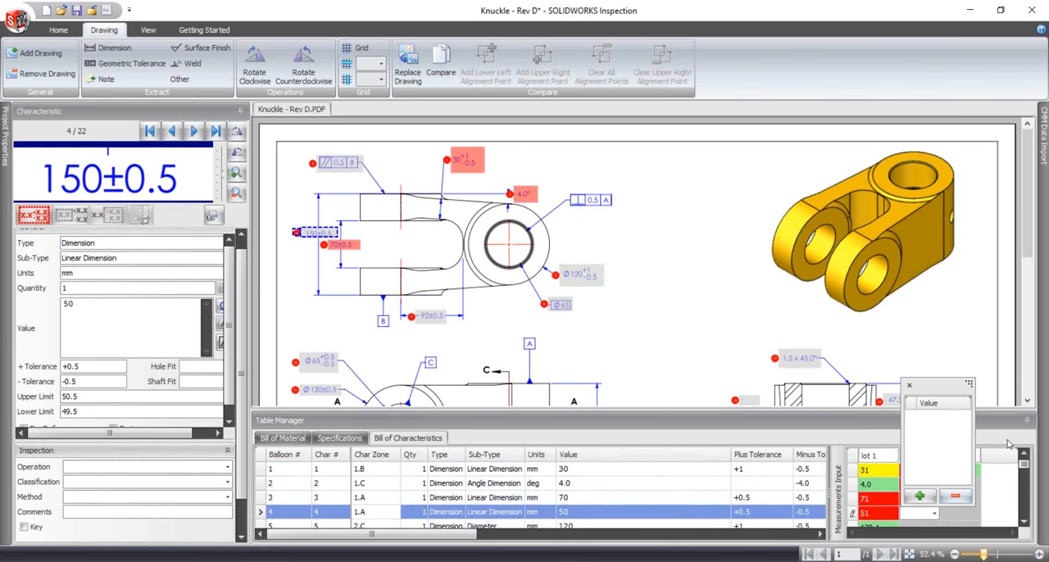
{"action": "left_click", "coordinate": [998, 485]}
{"action": "left_click", "coordinate": [961, 471]}
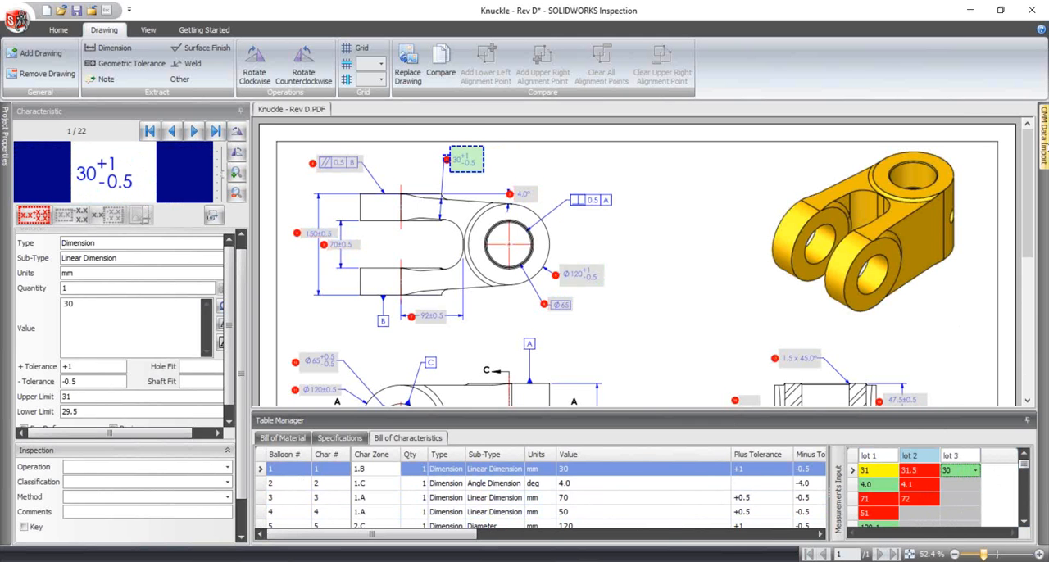
- Show the CMM Data Import pane and pin it beside the drawing
{"action": "left_click", "coordinate": [1044, 152]}
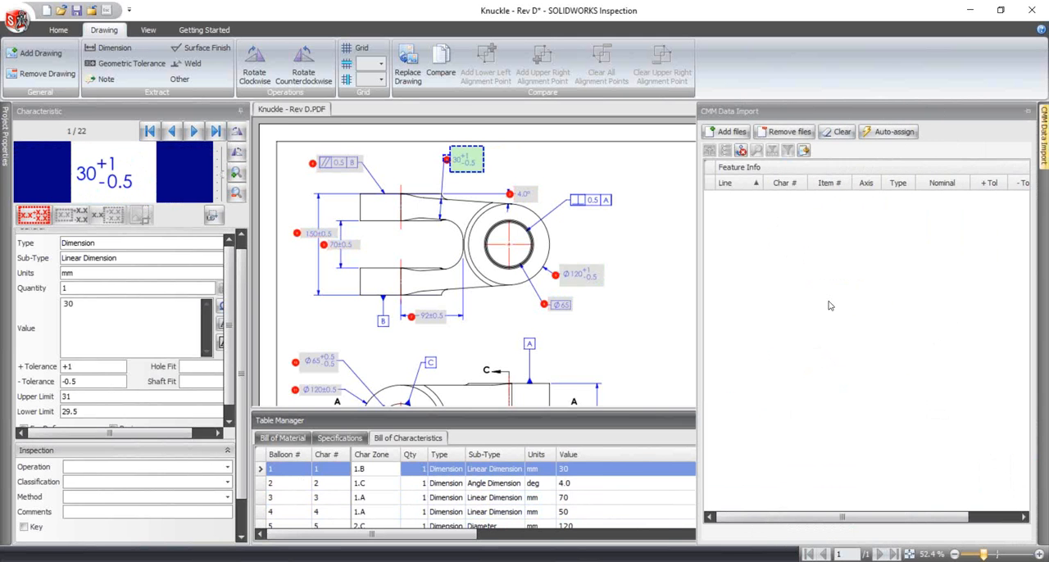
{"action": "left_click", "coordinate": [1027, 111]}
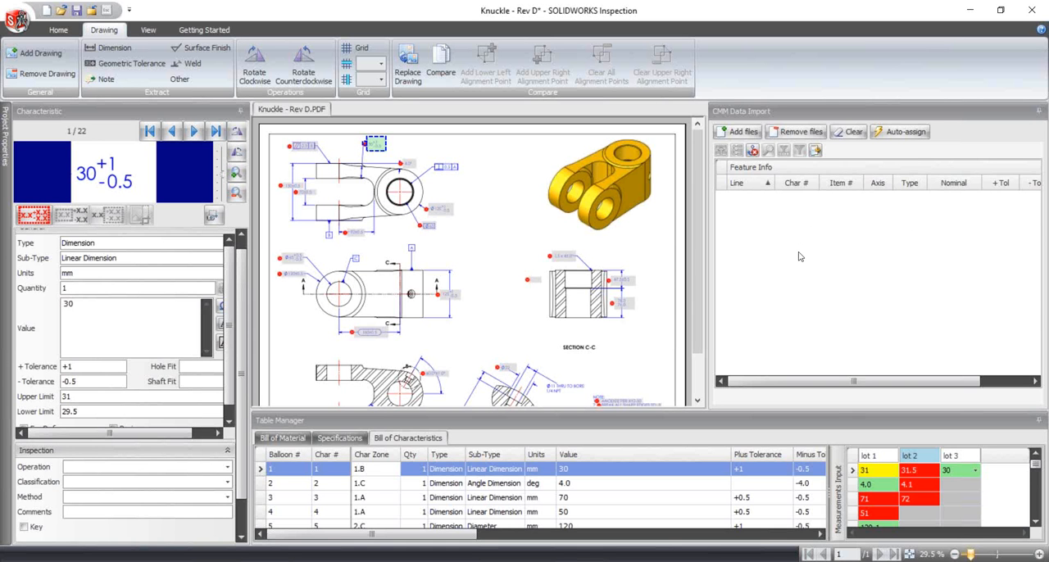
- Load the CMM result files PDCMIS C001.txt, PDCMIS C002.txt and PDCMIS C003.txt into the CMM data import
{"action": "left_click", "coordinate": [742, 133]}
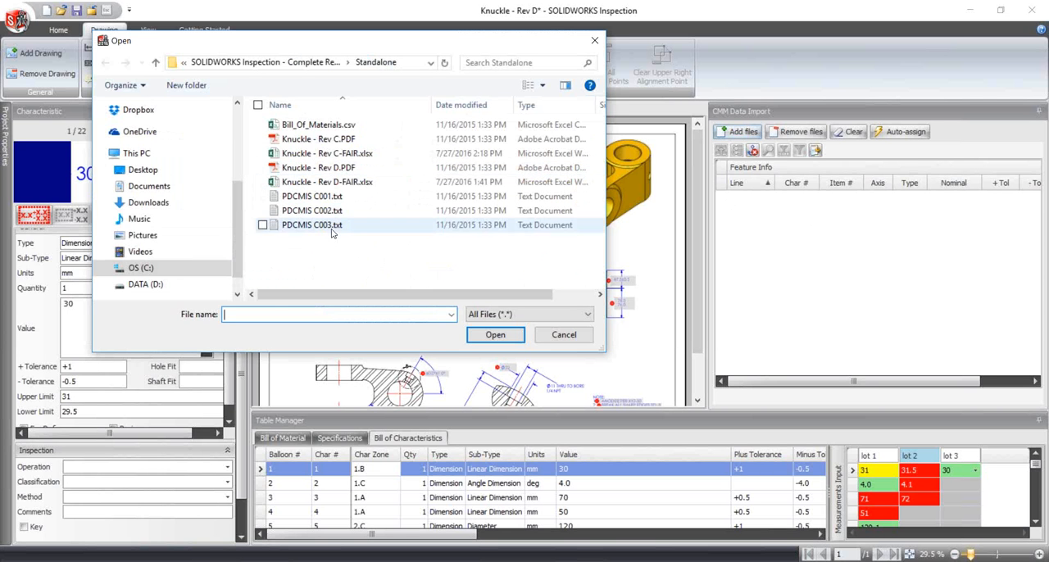
{"action": "left_click_drag", "start_coordinate": [344, 258], "coordinate": [311, 197]}
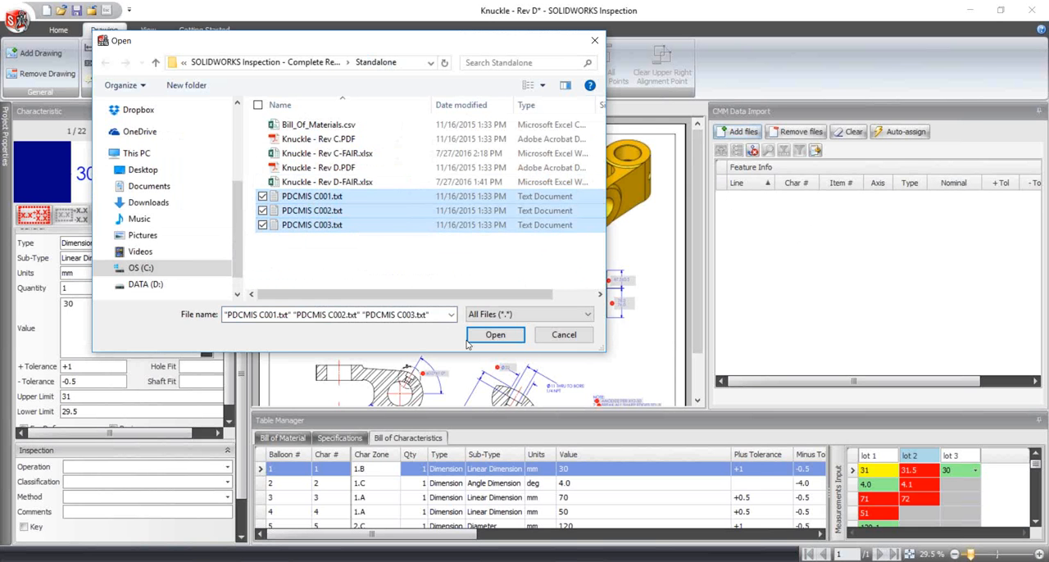
{"action": "left_click", "coordinate": [495, 333]}
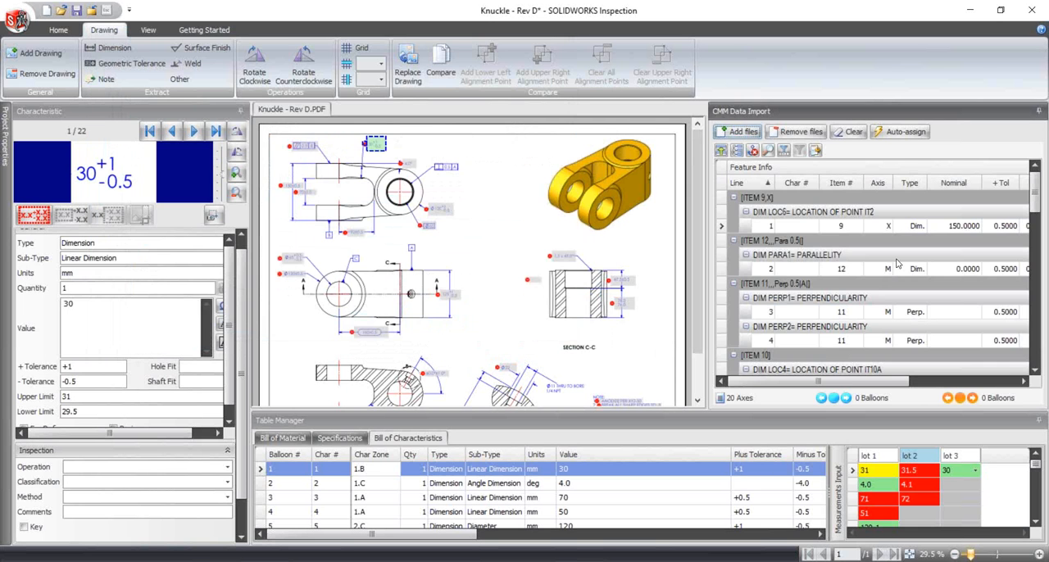
{"action": "left_click", "coordinate": [850, 138]}
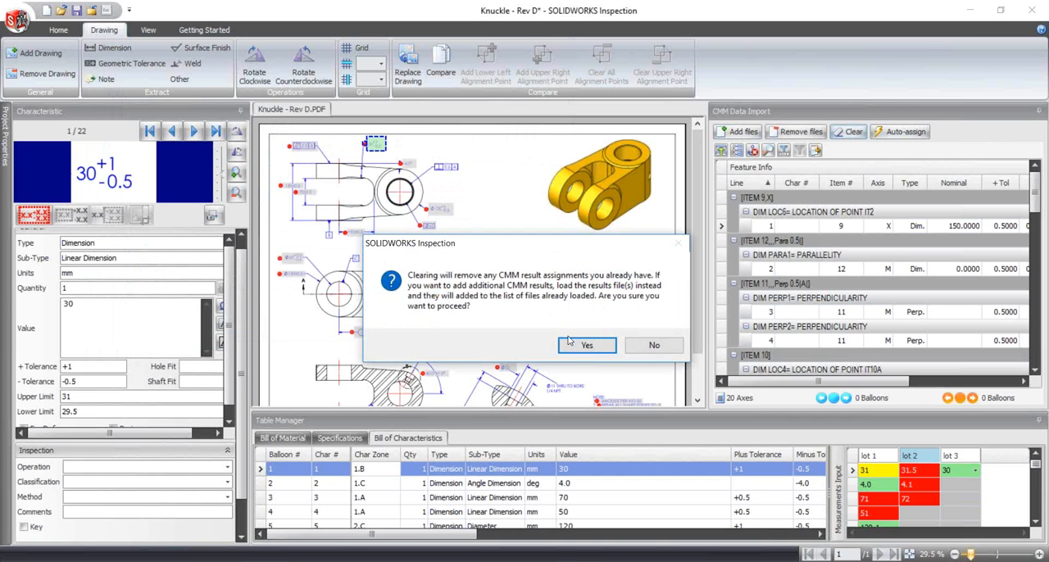
{"action": "left_click", "coordinate": [584, 347]}
- Auto-assign the CMM results to the characteristics by nominal, plus tolerance and minus tolerance, using the best match type
{"action": "left_click", "coordinate": [919, 133]}
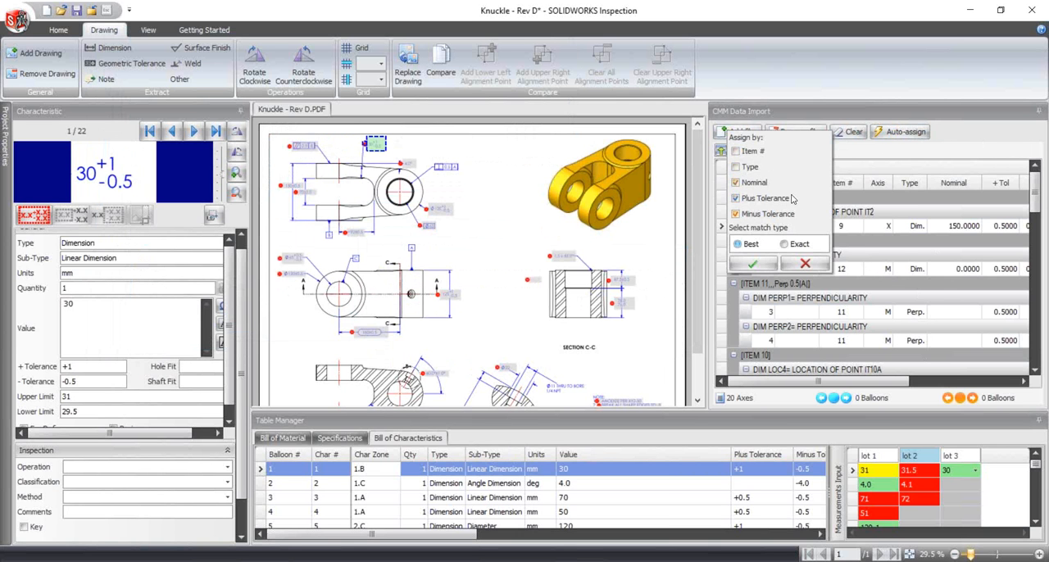
{"action": "left_click", "coordinate": [759, 270]}
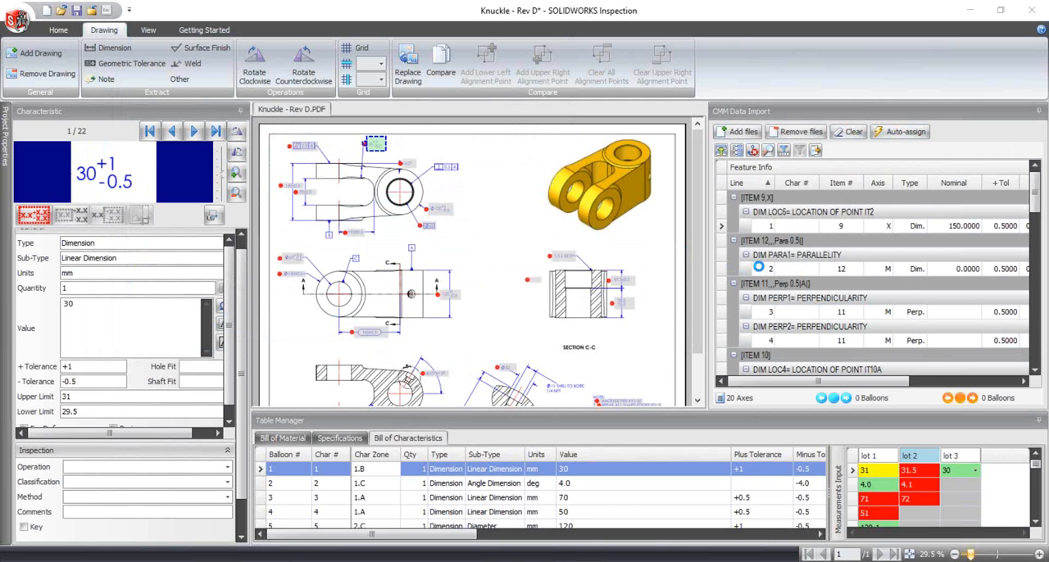
{"action": "left_click", "coordinate": [512, 336]}
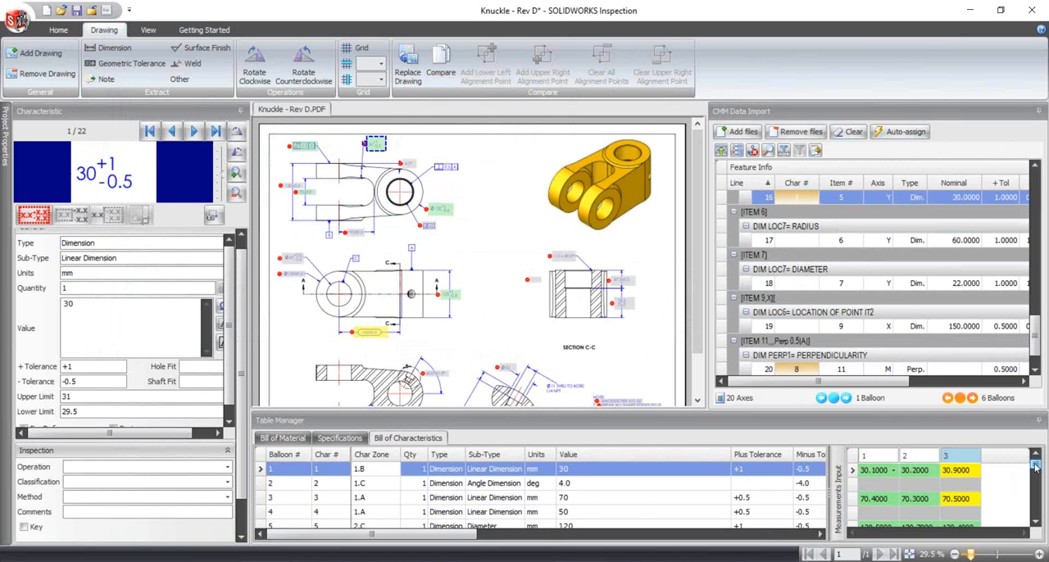
{"action": "mouse_move", "coordinate": [1035, 466]}
{"action": "left_mouse_down"}
{"action": "mouse_move", "coordinate": [1036, 514]}
{"action": "mouse_move", "coordinate": [1041, 462]}
{"action": "left_mouse_up"}
- Start an Excel export and add the template AS9102 - Resemin - Results.xlt from the demo's Templates folder
{"action": "left_click", "coordinate": [147, 29]}
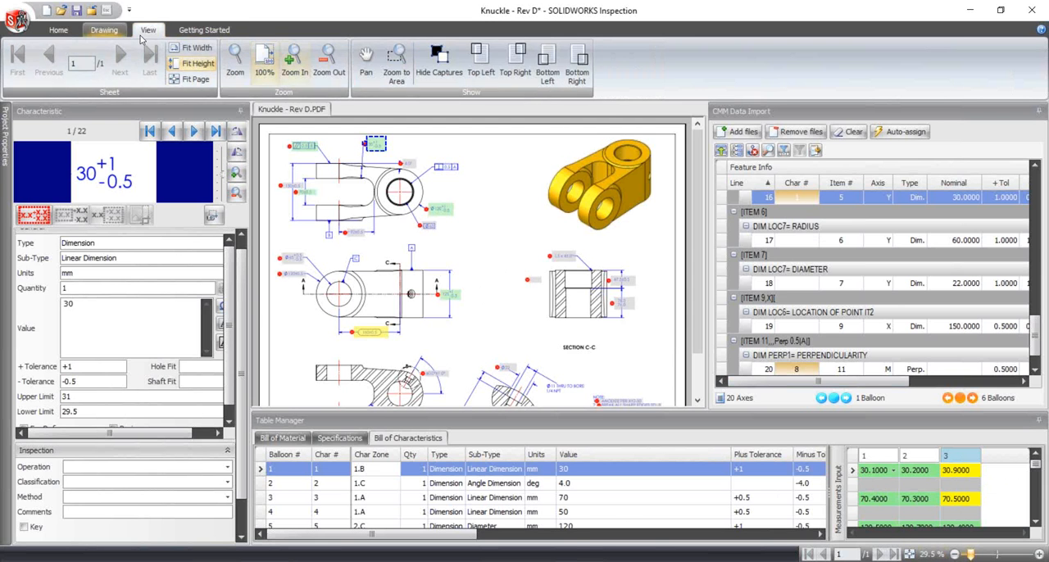
{"action": "left_click", "coordinate": [185, 31]}
{"action": "left_click", "coordinate": [58, 29]}
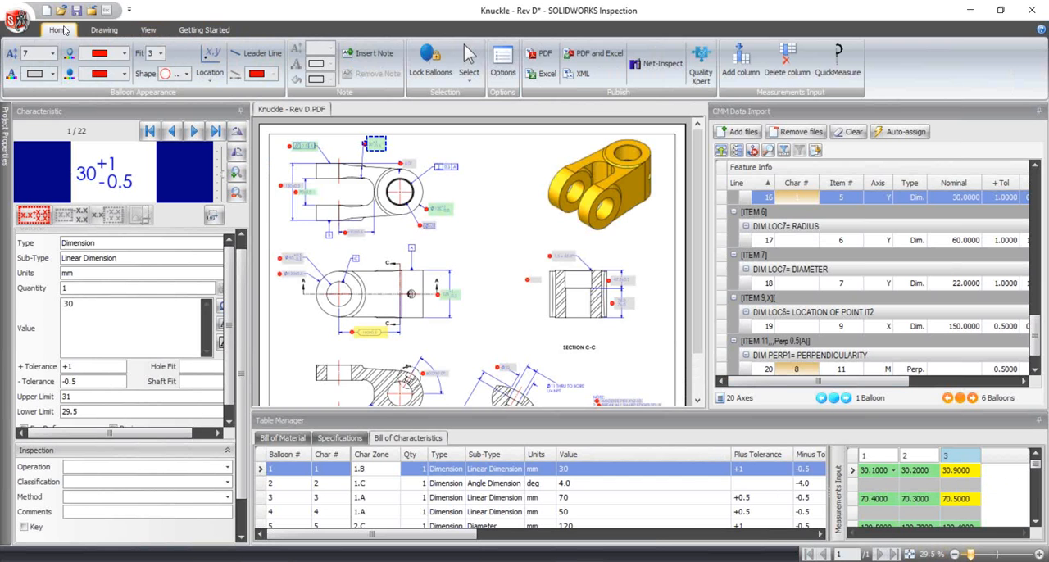
{"action": "left_click", "coordinate": [545, 74]}
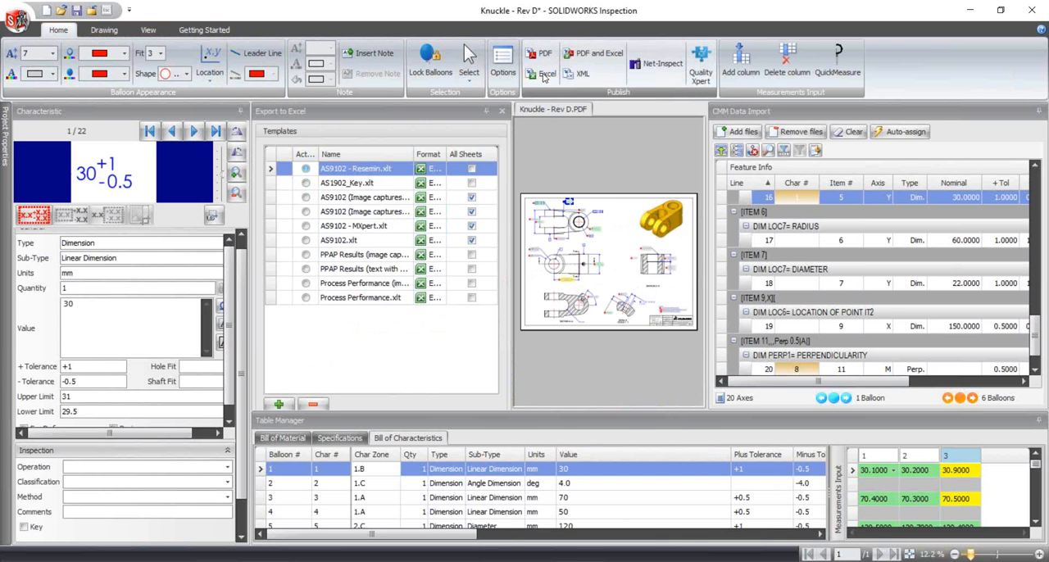
{"action": "left_click", "coordinate": [283, 404]}
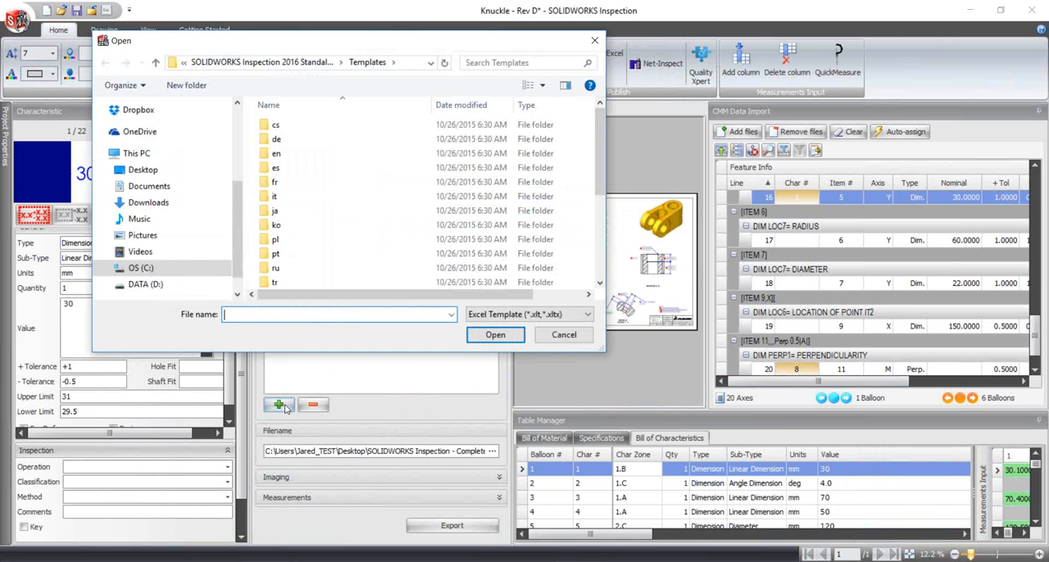
{"action": "left_click", "coordinate": [185, 171]}
{"action": "double_click", "coordinate": [390, 162]}
{"action": "double_click", "coordinate": [331, 155]}
{"action": "left_click", "coordinate": [328, 154]}
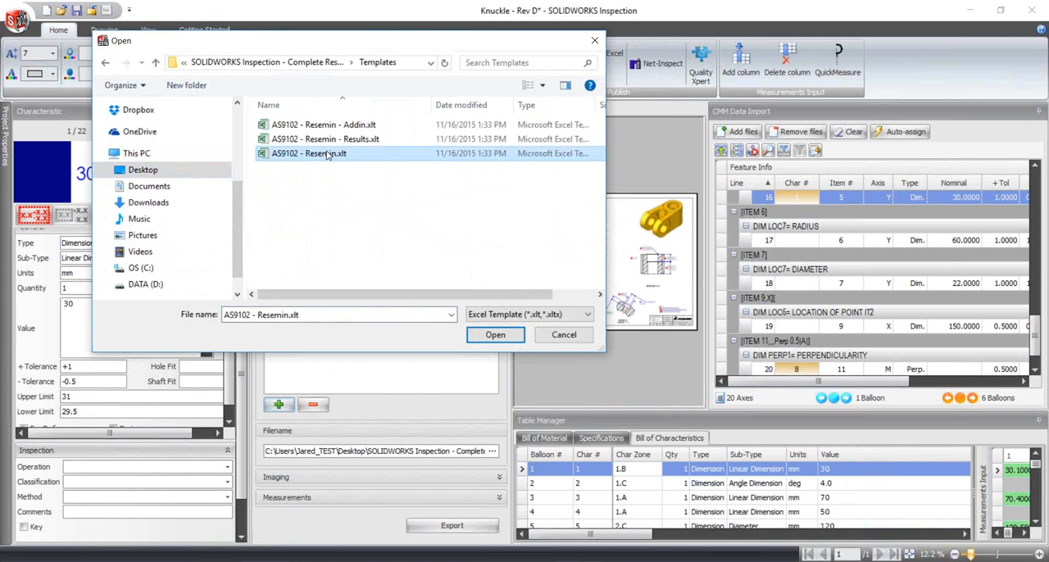
{"action": "left_click", "coordinate": [327, 139]}
{"action": "left_click", "coordinate": [495, 335]}
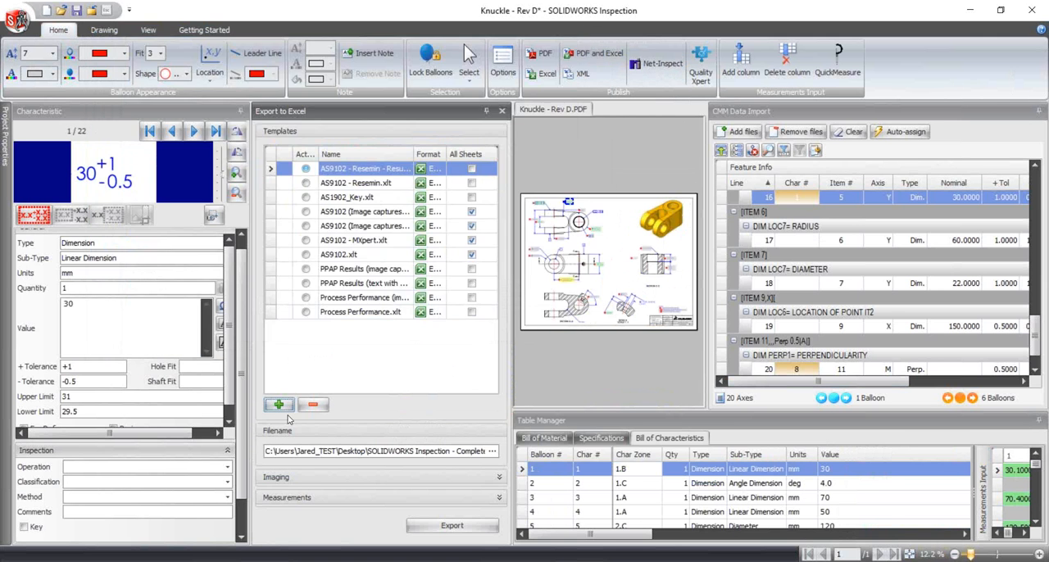
- Export the report, replacing the existing Knuckle - Rev D-FAIR.xlsx, and show the workbook maximized in Excel
{"action": "left_click", "coordinate": [432, 529]}
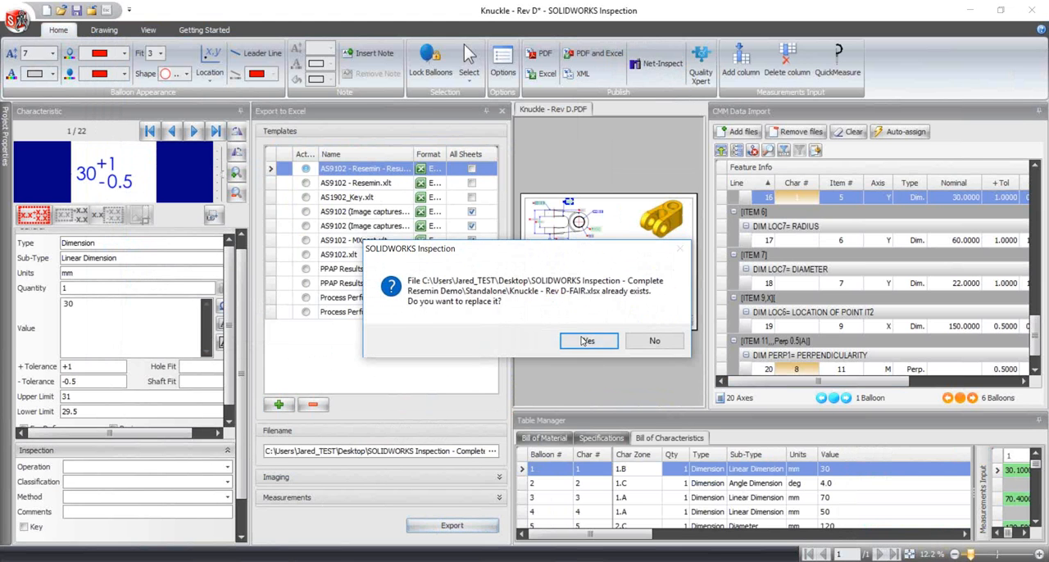
{"action": "left_click", "coordinate": [582, 337]}
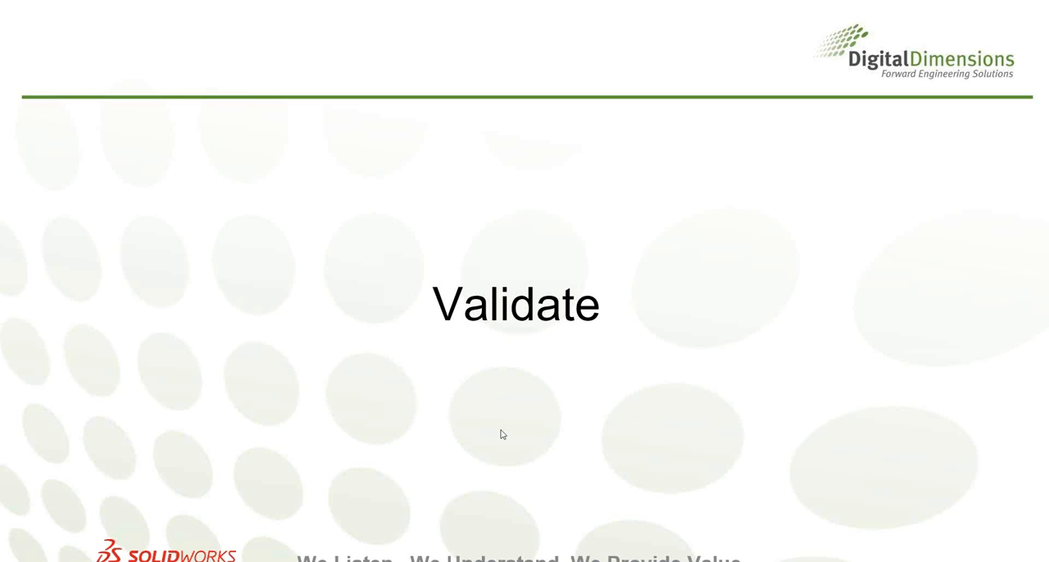
{"action": "mouse_move", "coordinate": [386, 561]}
{"action": "left_click", "coordinate": [449, 534]}
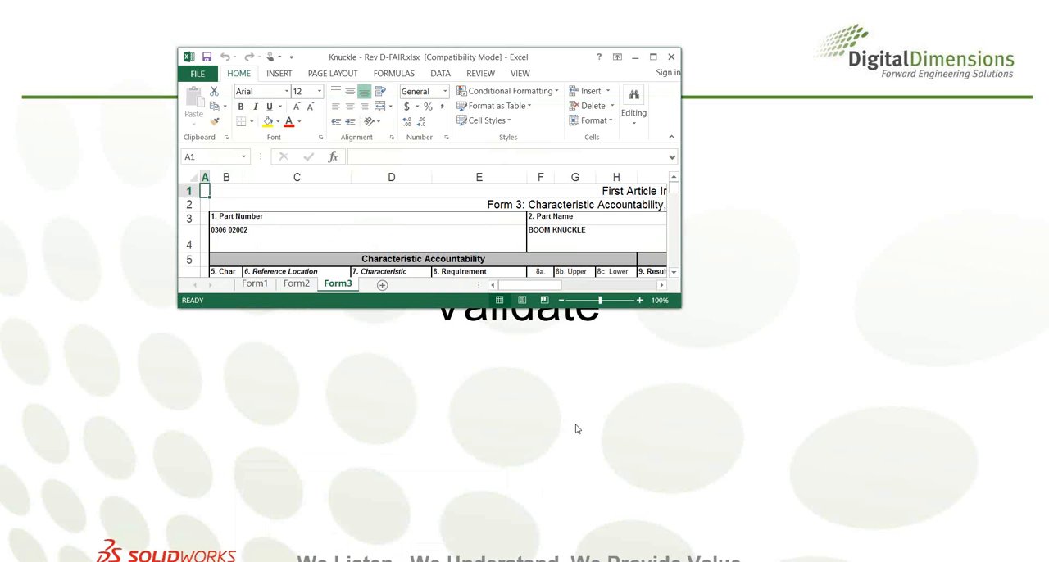
{"action": "double_click", "coordinate": [494, 59]}
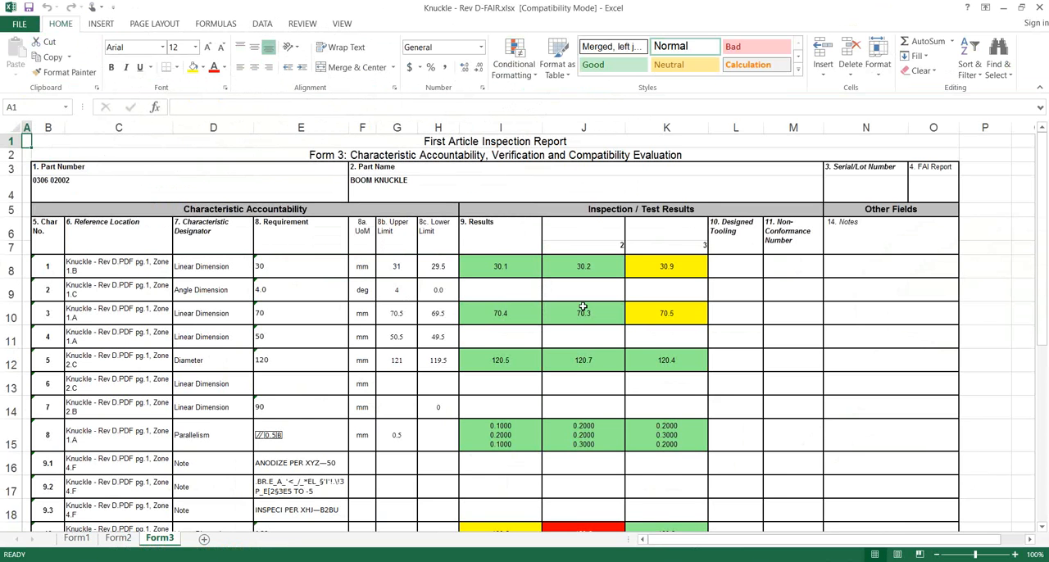
- Examine the colour-coded inspection results, limits and tooling entries for every characteristic on the Form3 sheet
{"action": "scroll", "coordinate": [574, 370], "scroll_direction": "down", "scroll_amount": 1}
{"action": "scroll", "coordinate": [597, 361], "scroll_direction": "down", "scroll_amount": 3}
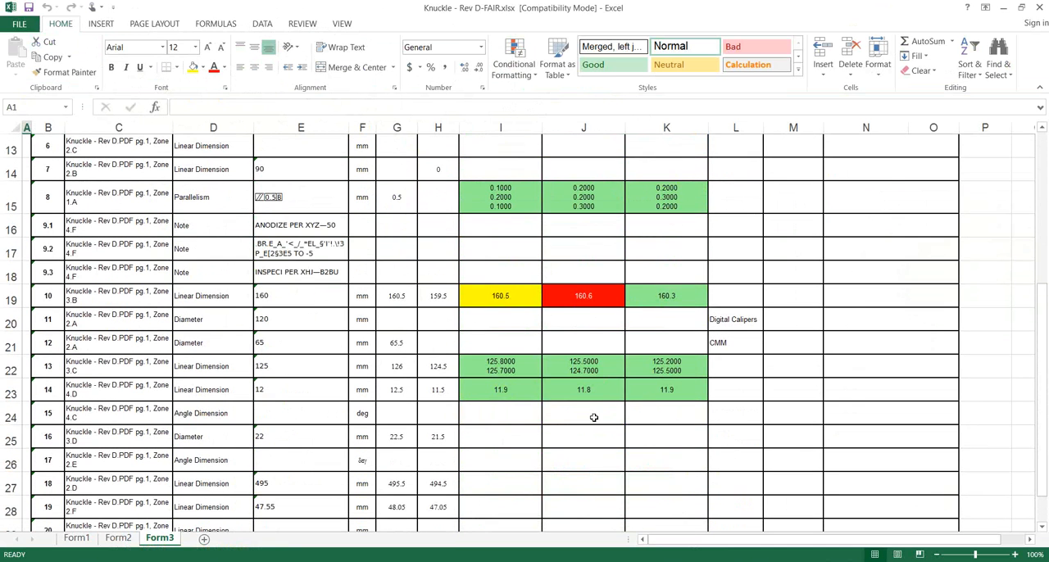
{"action": "scroll", "coordinate": [647, 414], "scroll_direction": "up", "scroll_amount": 1}
{"action": "scroll", "coordinate": [729, 385], "scroll_direction": "up", "scroll_amount": 3}
{"action": "scroll", "coordinate": [747, 399], "scroll_direction": "down", "scroll_amount": 3}
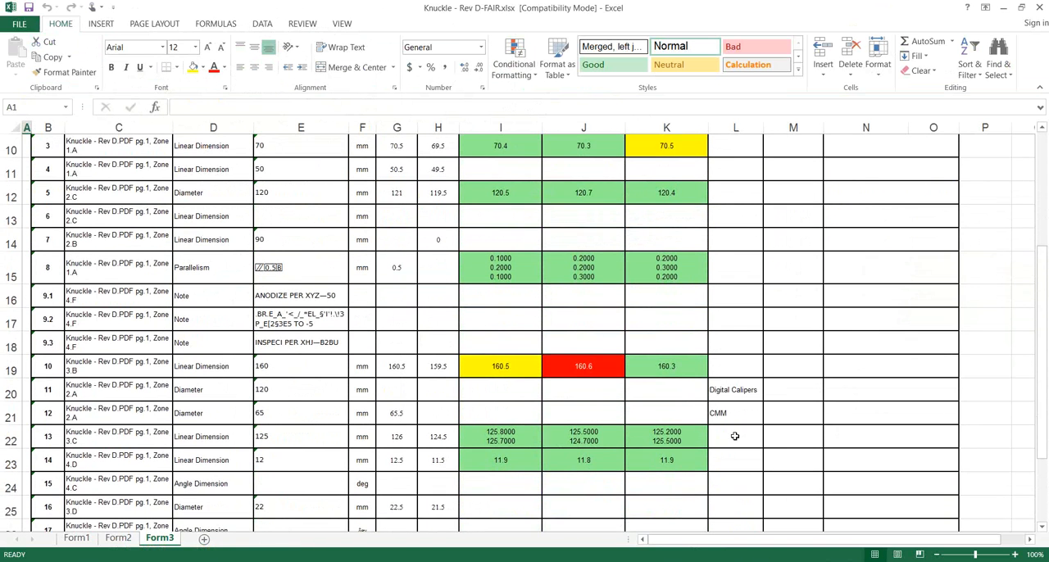
{"action": "scroll", "coordinate": [666, 439], "scroll_direction": "up", "scroll_amount": 3}
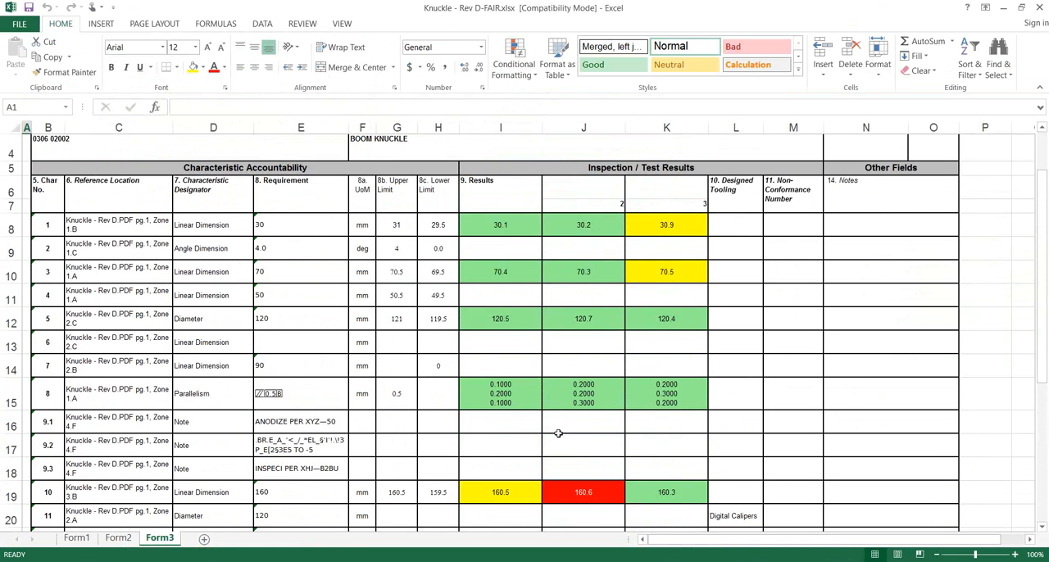
{"action": "scroll", "coordinate": [623, 216], "scroll_direction": "down", "scroll_amount": 3}
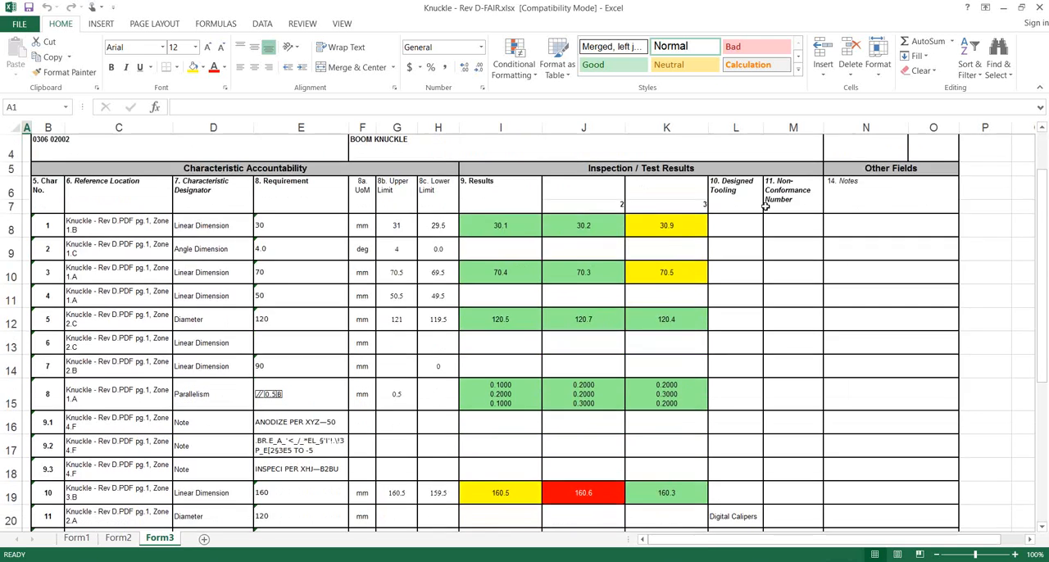
{"action": "scroll", "coordinate": [660, 218], "scroll_direction": "up", "scroll_amount": 1}
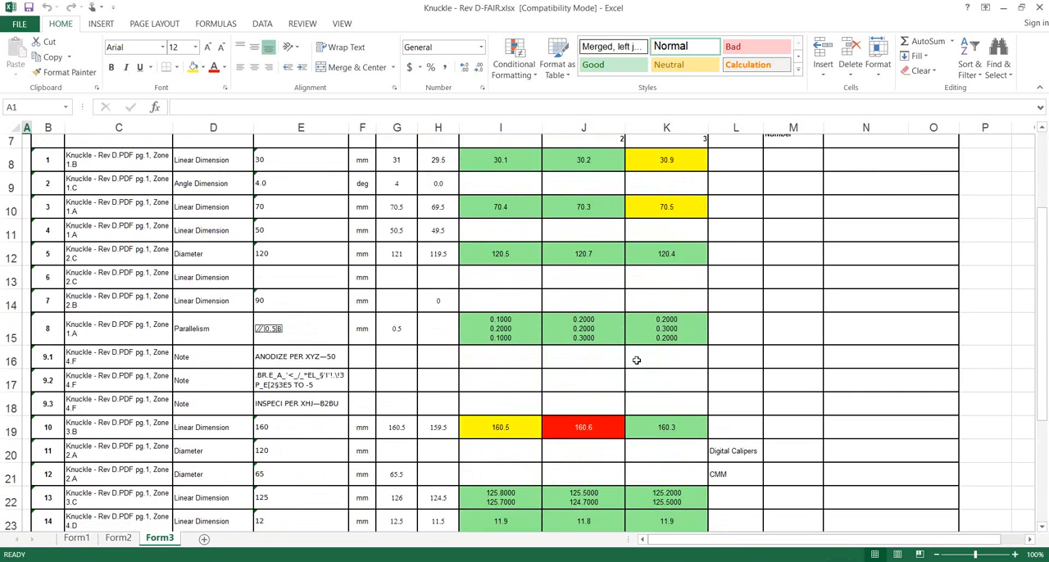
{"action": "scroll", "coordinate": [647, 360], "scroll_direction": "up", "scroll_amount": 2}
{"action": "scroll", "coordinate": [598, 438], "scroll_direction": "down", "scroll_amount": 2}
{"action": "scroll", "coordinate": [581, 453], "scroll_direction": "down", "scroll_amount": 1}
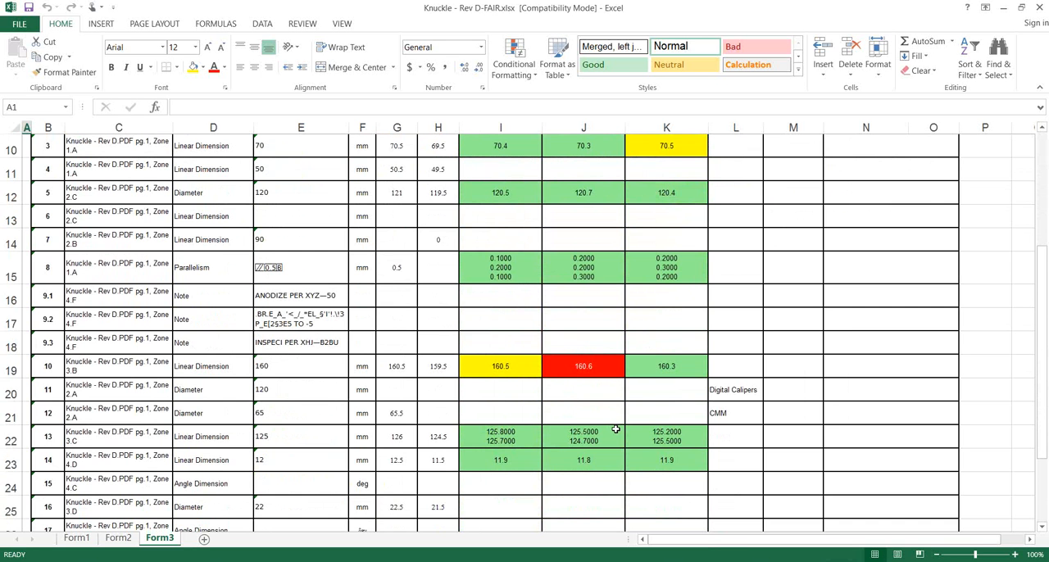
{"action": "scroll", "coordinate": [564, 354], "scroll_direction": "up", "scroll_amount": 3}
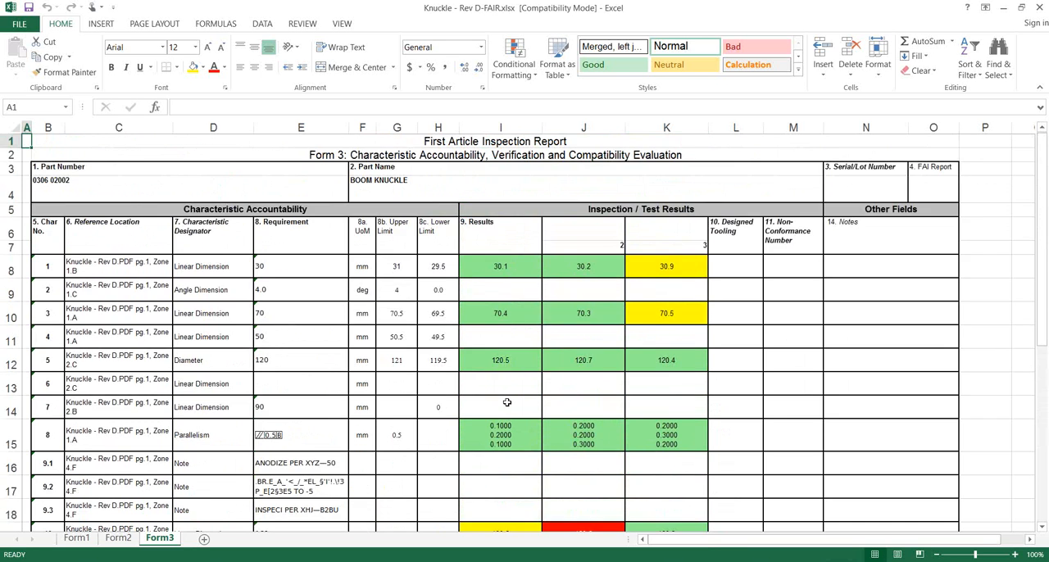
- Look at the Form1 and Form2 sheets, then return to Form3 and review its results
{"action": "left_click", "coordinate": [78, 539]}
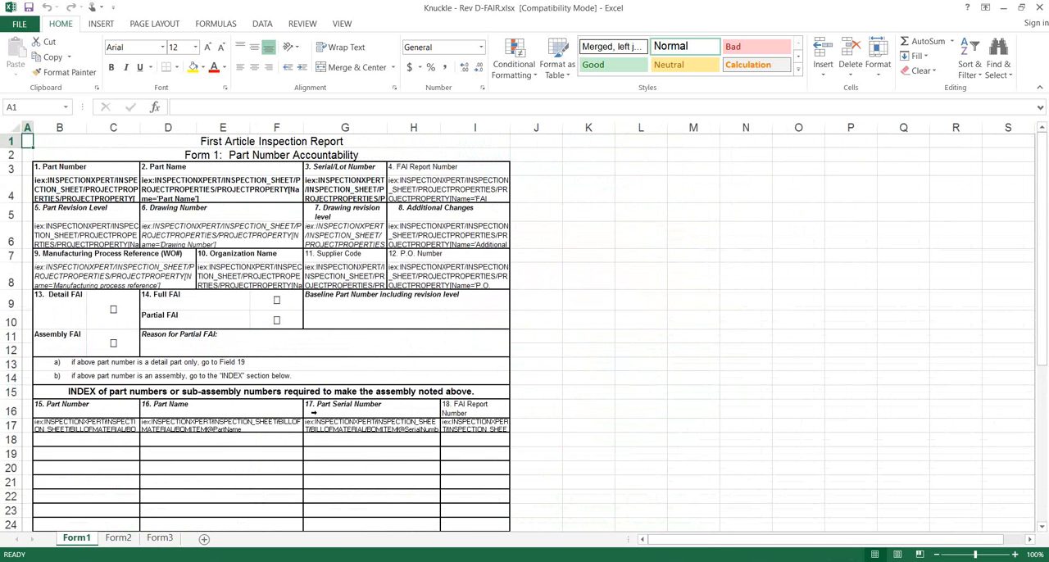
{"action": "left_click", "coordinate": [118, 538]}
{"action": "left_click", "coordinate": [160, 538]}
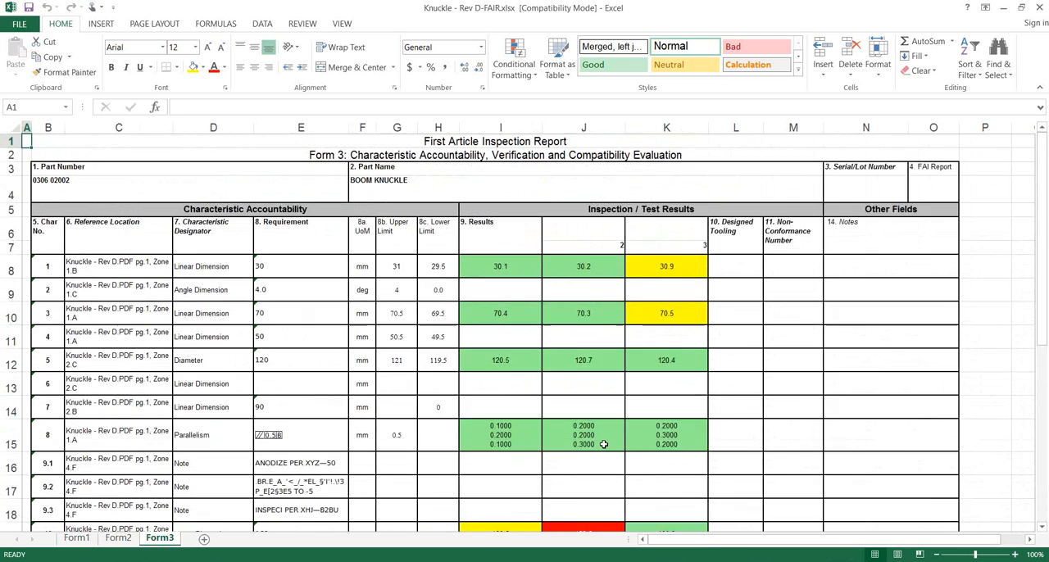
{"action": "scroll", "coordinate": [604, 442], "scroll_direction": "down", "scroll_amount": 5}
{"action": "scroll", "coordinate": [587, 434], "scroll_direction": "up", "scroll_amount": 5}
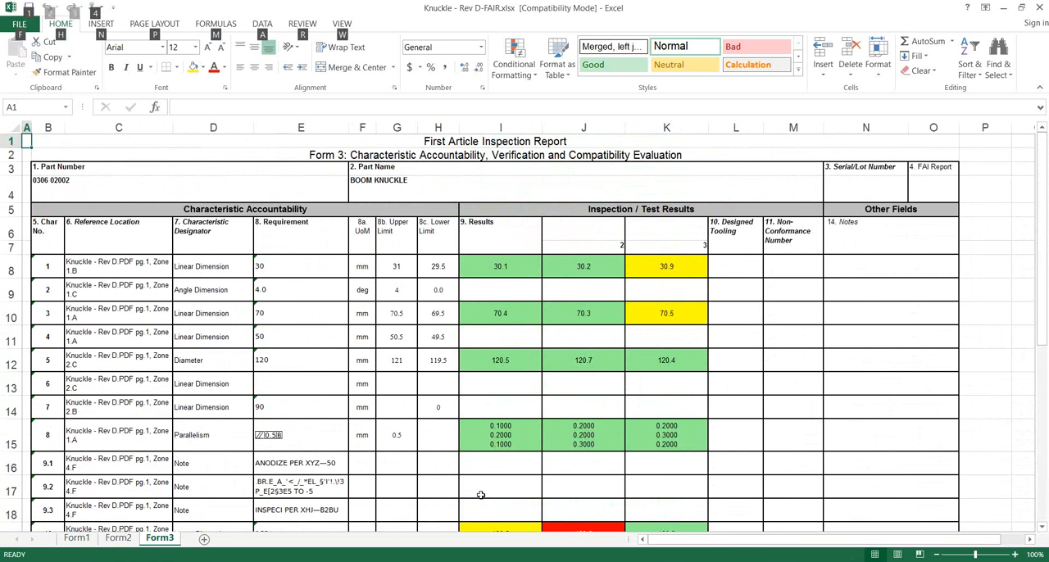
{"action": "key", "text": "alt+Tab"}
{"action": "key", "text": "alt+Tab"}
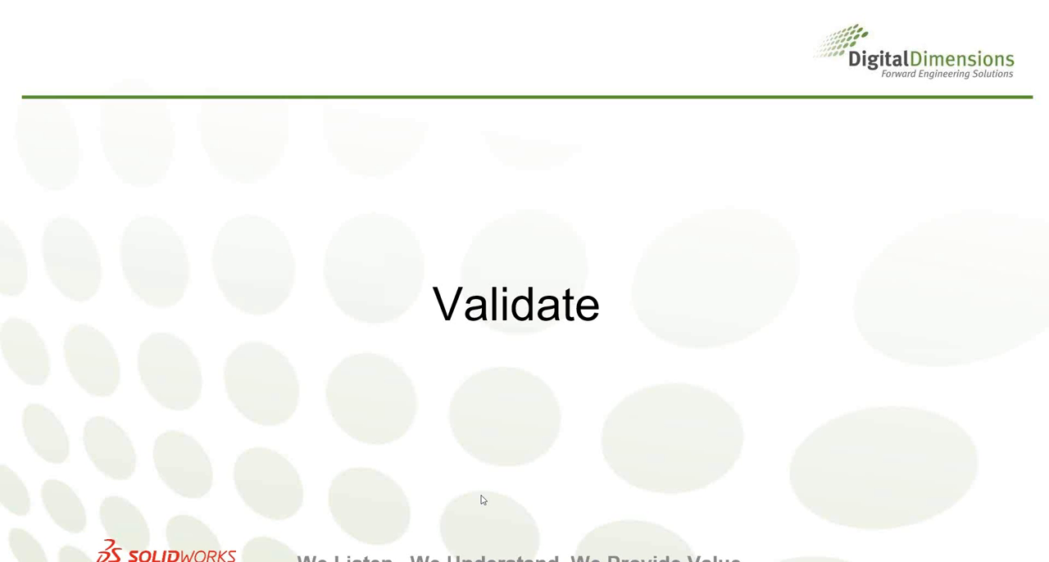
{"action": "left_click", "coordinate": [484, 500]}
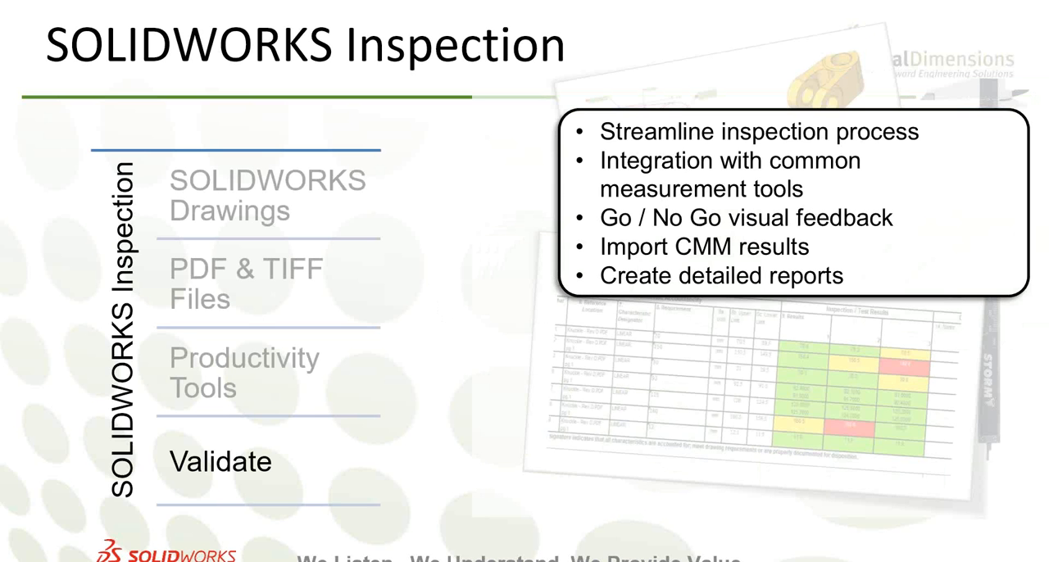